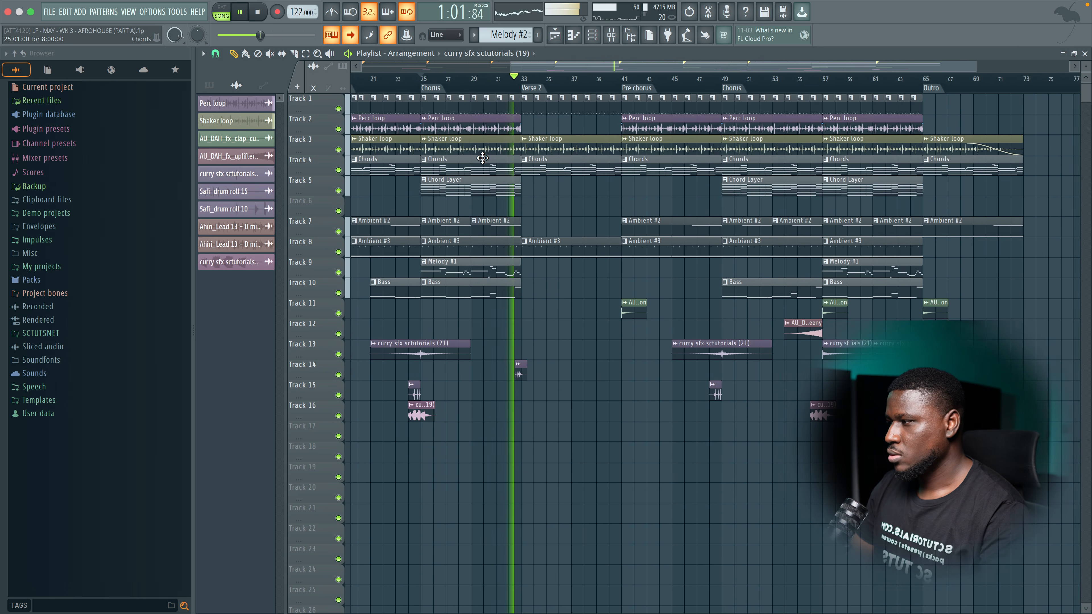
# Solo the drums on Track 1 of the playlist and audition them at the chorus.
pyautogui.press('space')
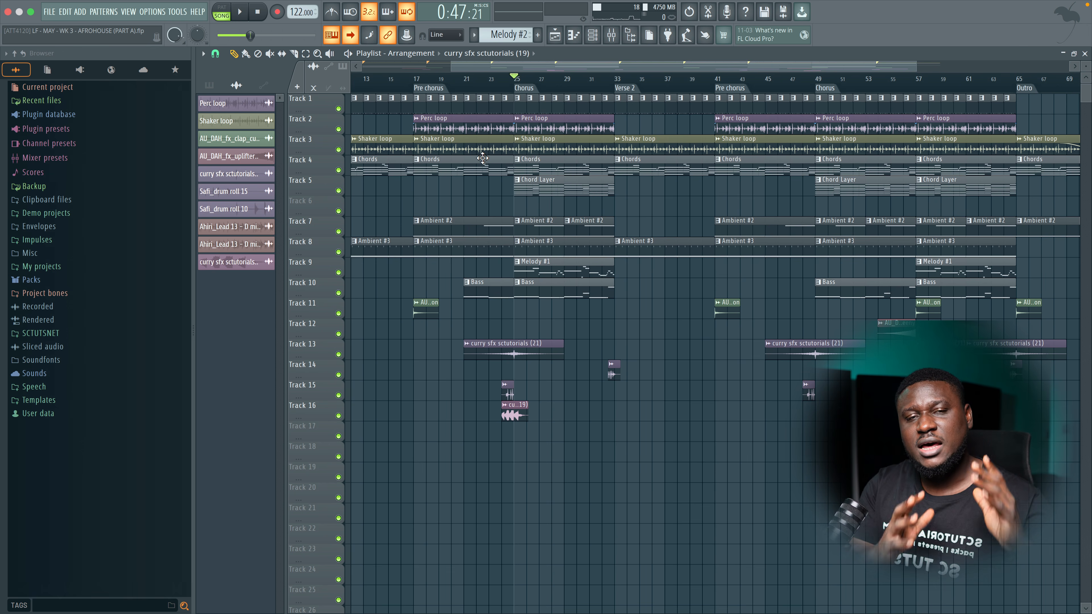
pyautogui.click(508, 109)
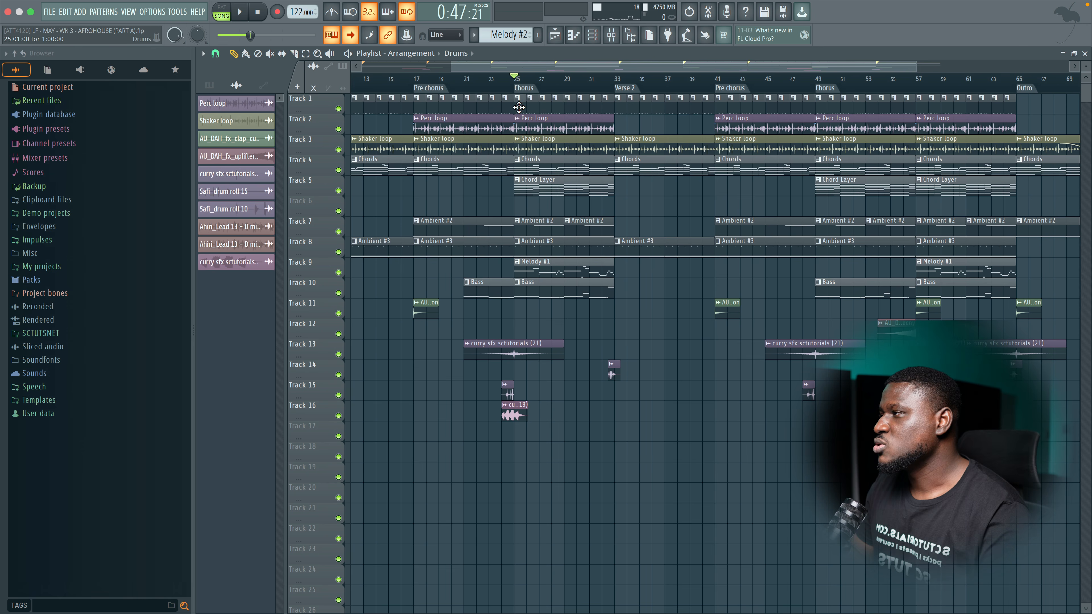
pyautogui.rightClick(339, 109)
pyautogui.press('space')
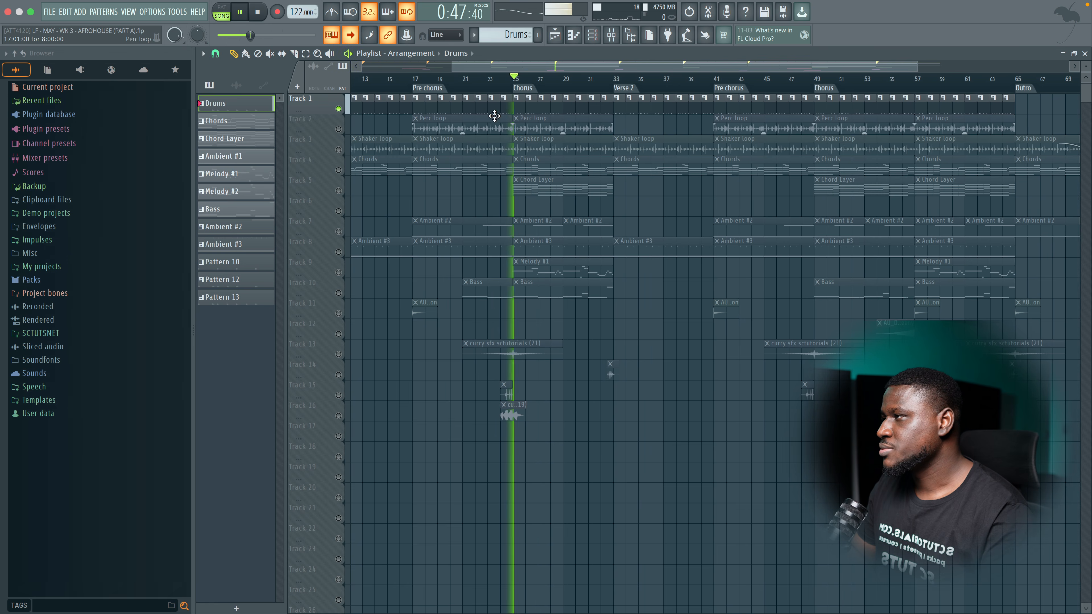
pyautogui.press('space')
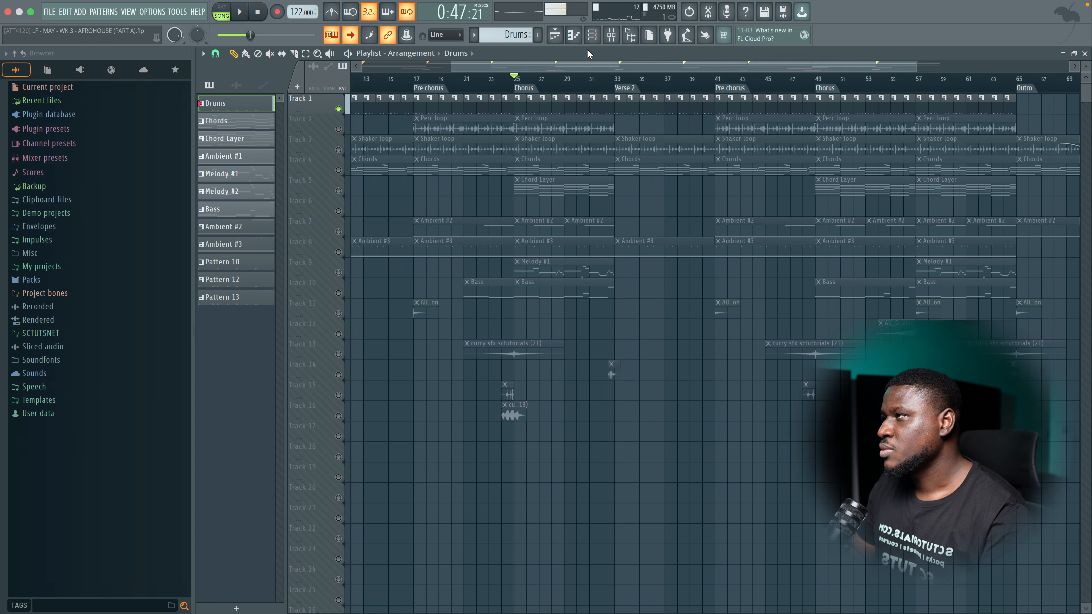
# Open the channel rack and mixer and audition the drums on the Kick and Rim mixer tracks.
pyautogui.click(592, 35)
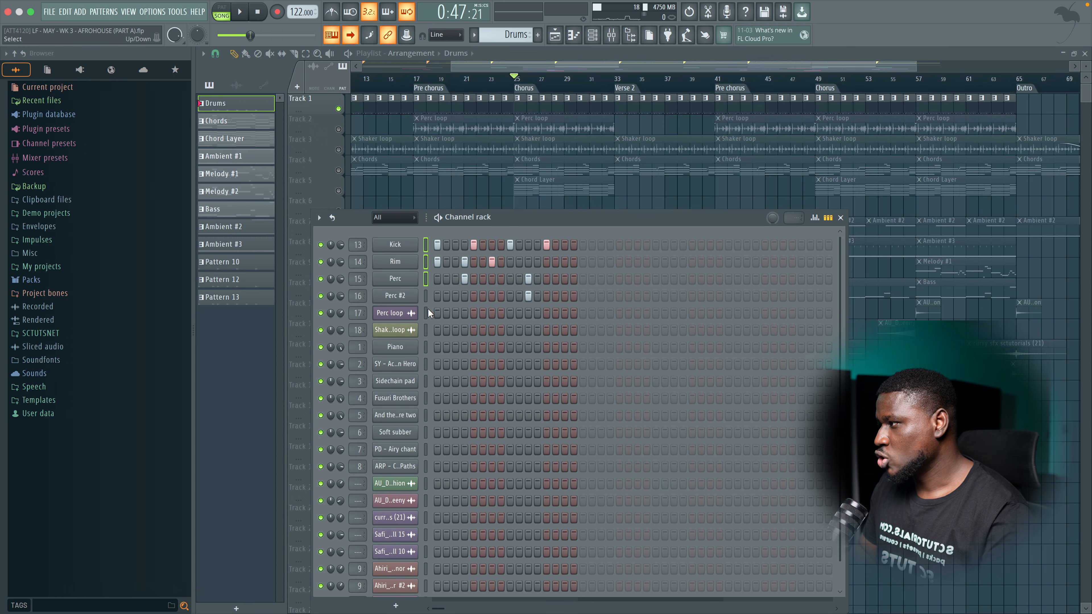
pyautogui.click(611, 35)
pyautogui.click(556, 191)
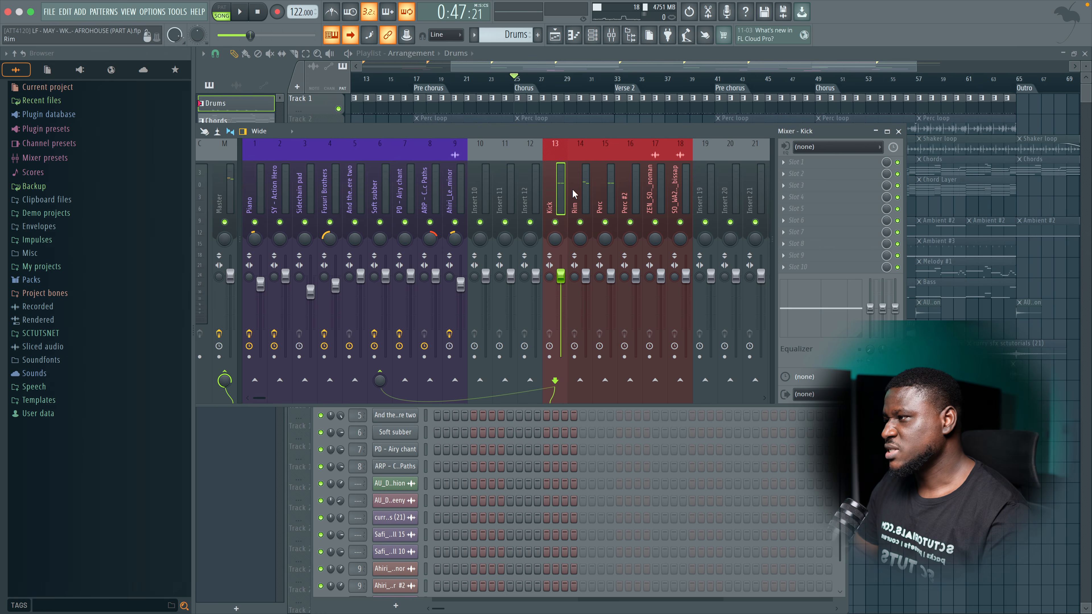
pyautogui.click(585, 190)
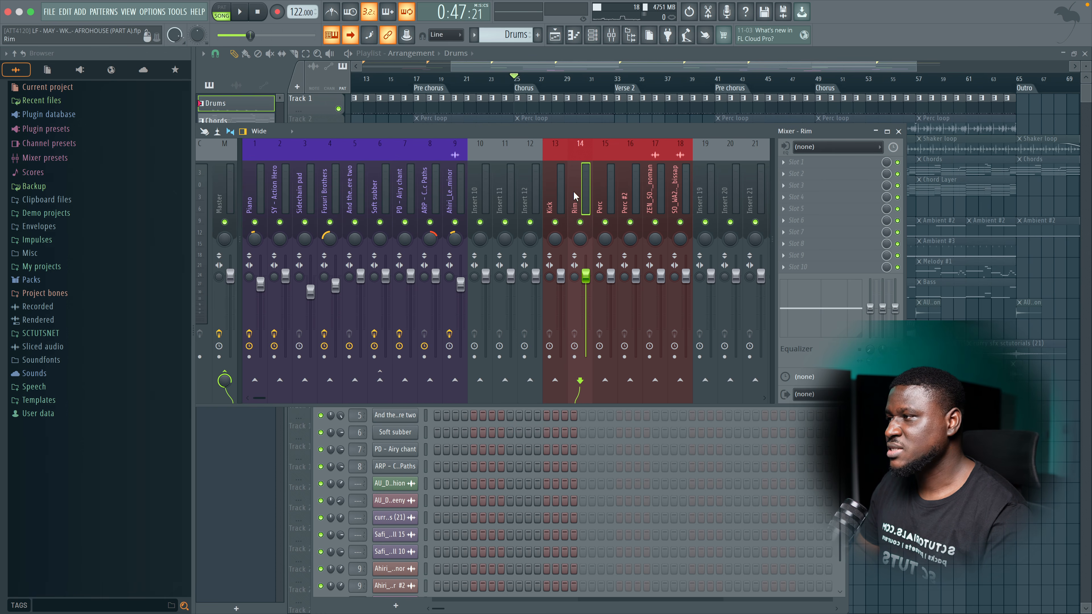
pyautogui.press('space')
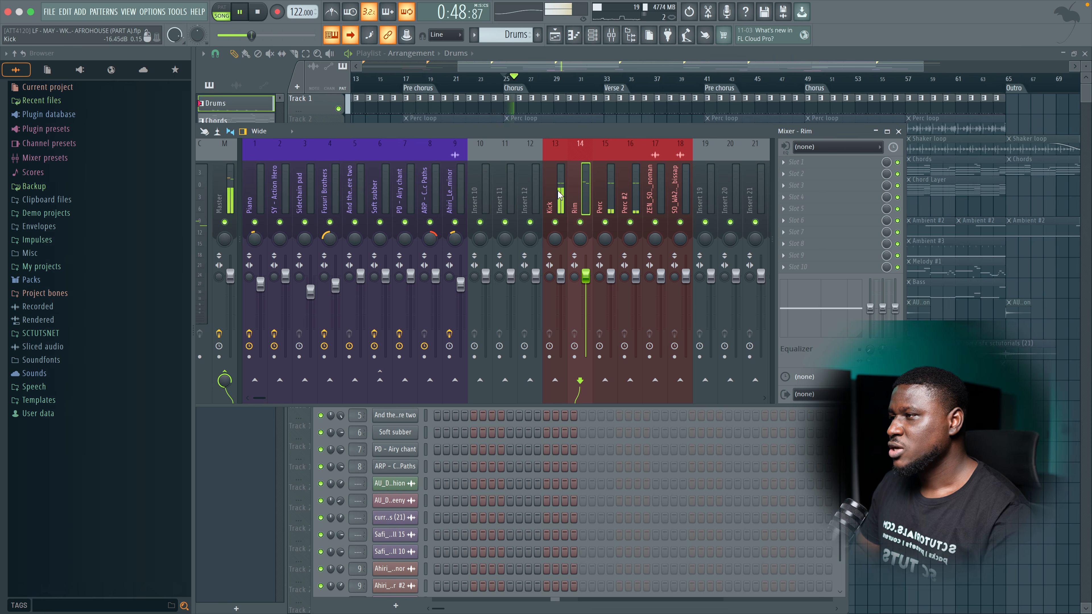
pyautogui.press('space')
# Select mixer tracks 13 to 19, from Kick to Insert 19, and route the selected drum tracks to Insert 19 only.
pyautogui.click(557, 189)
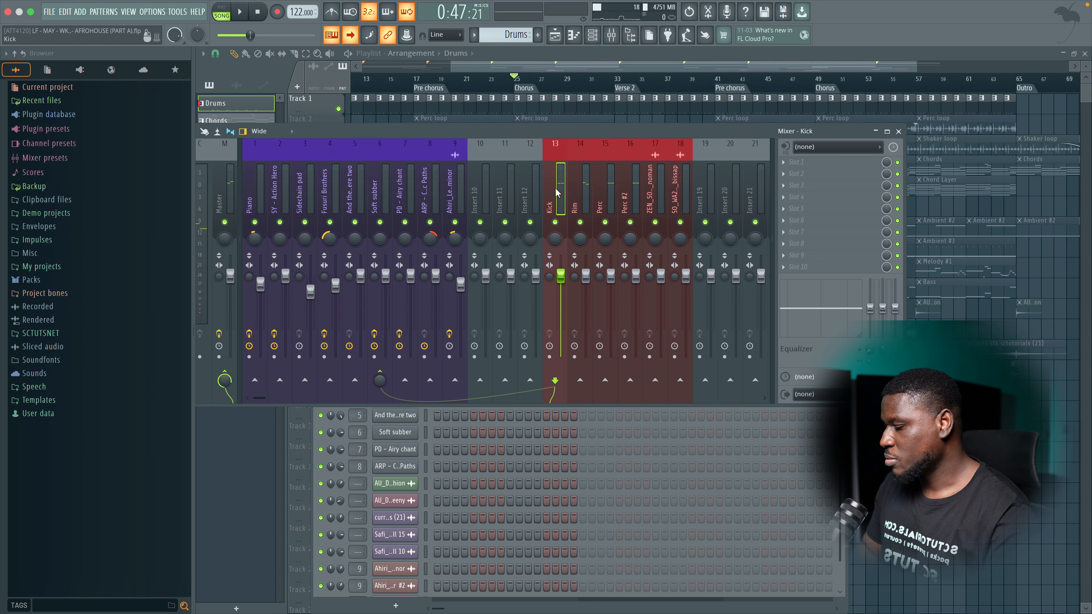
pyautogui.moveTo(610, 198); pyautogui.dragTo(707, 202)
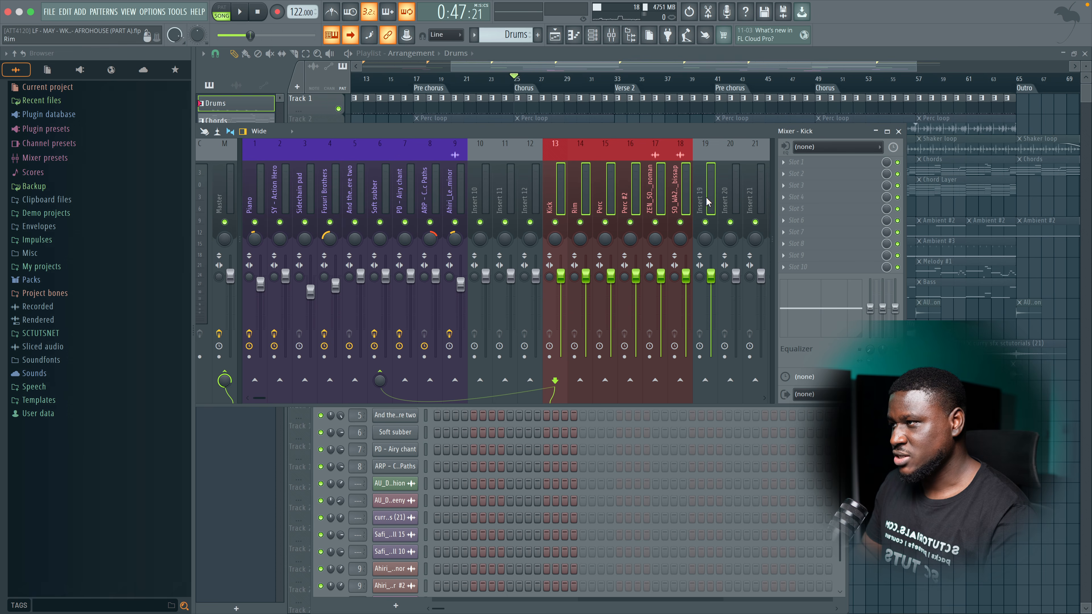
pyautogui.rightClick(706, 197)
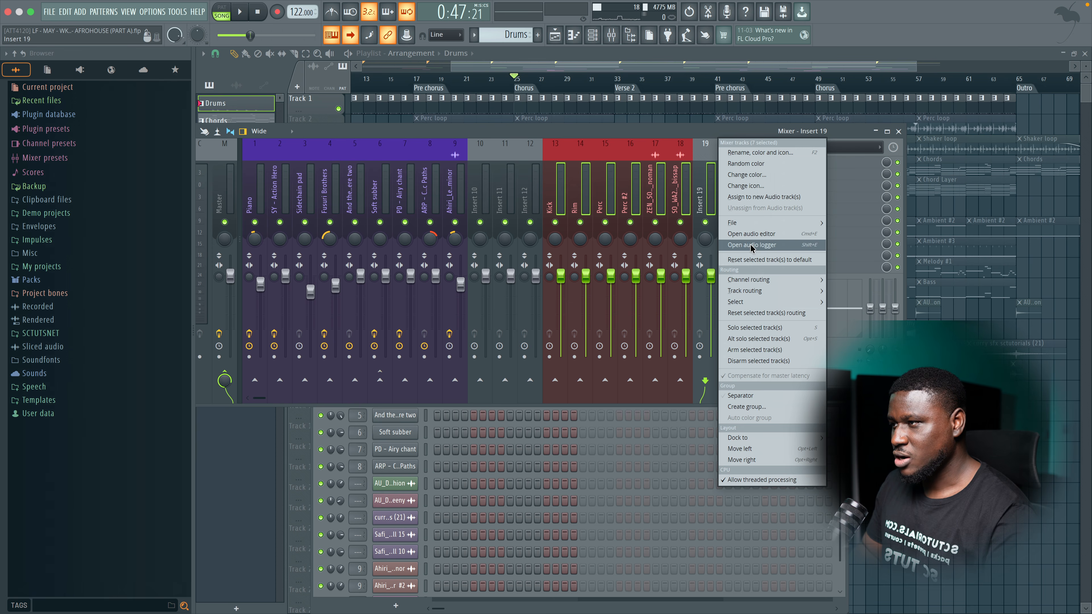
pyautogui.moveTo(745, 290)
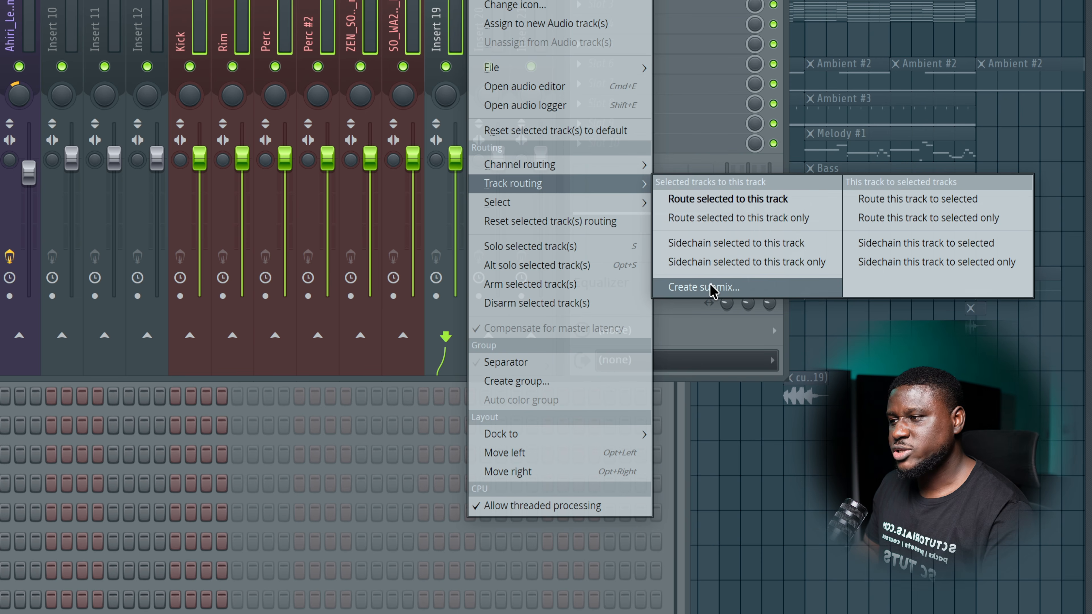
pyautogui.click(702, 220)
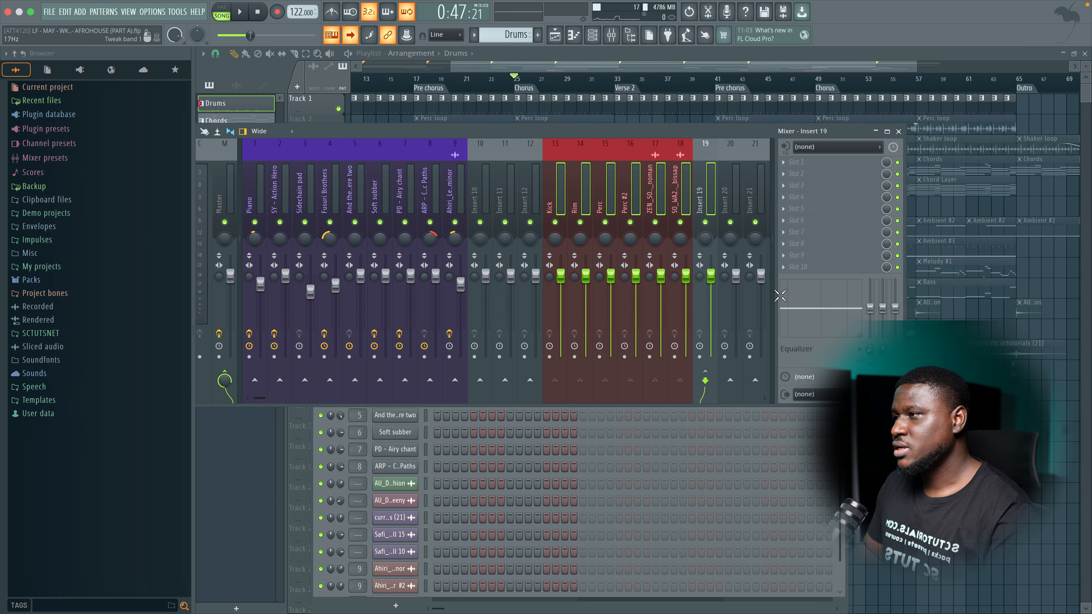
# Rename mixer track Insert 19 as DRUM BUSS.
pyautogui.rightClick(447, 27)
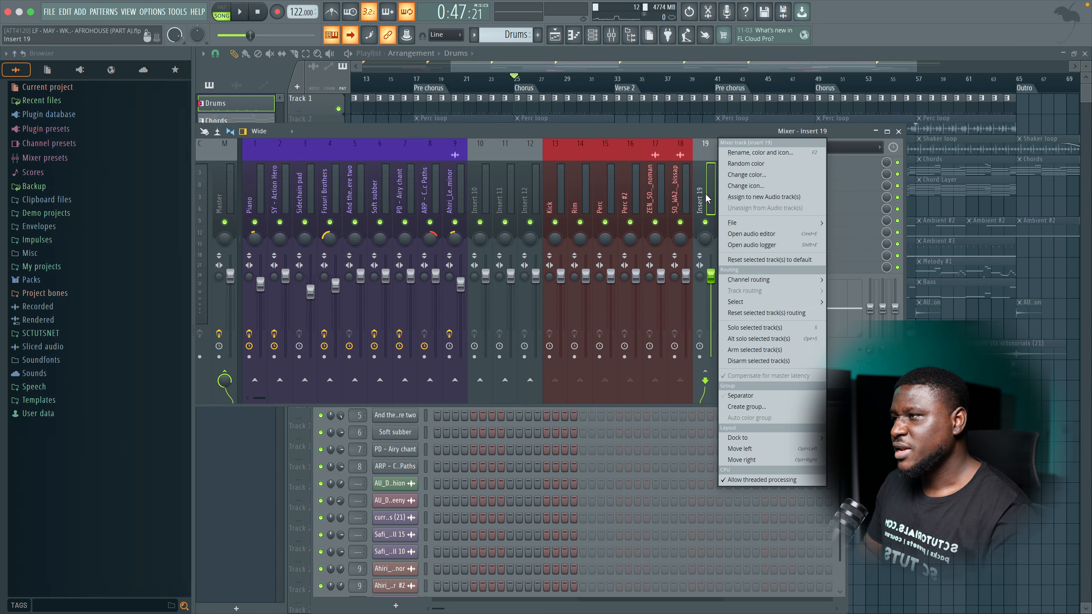
pyautogui.click(752, 152)
pyautogui.write('DRUM B')
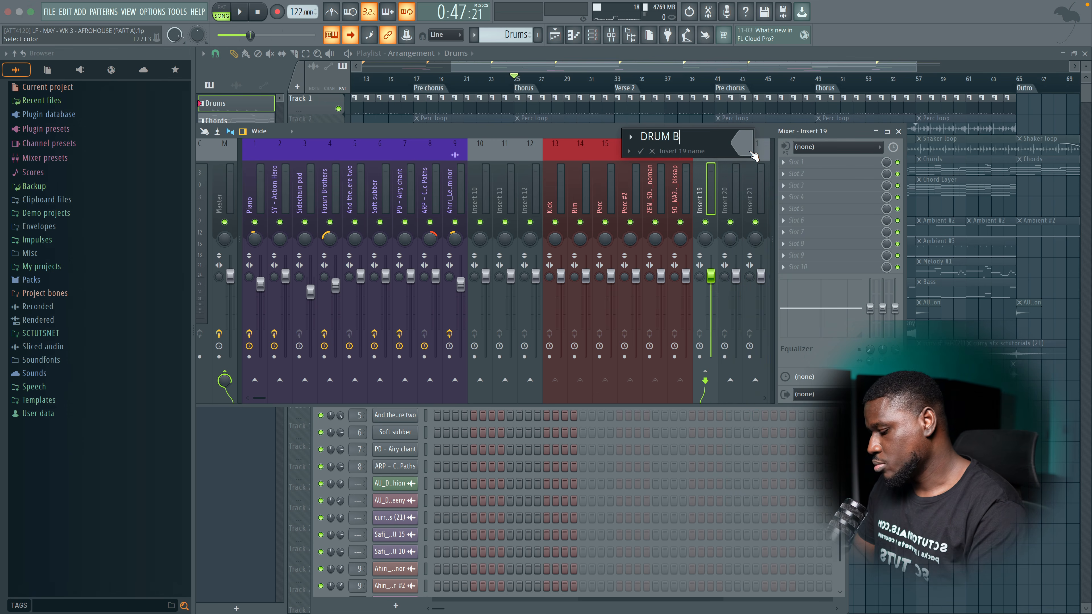
pyautogui.write('USS')
pyautogui.press('Return')
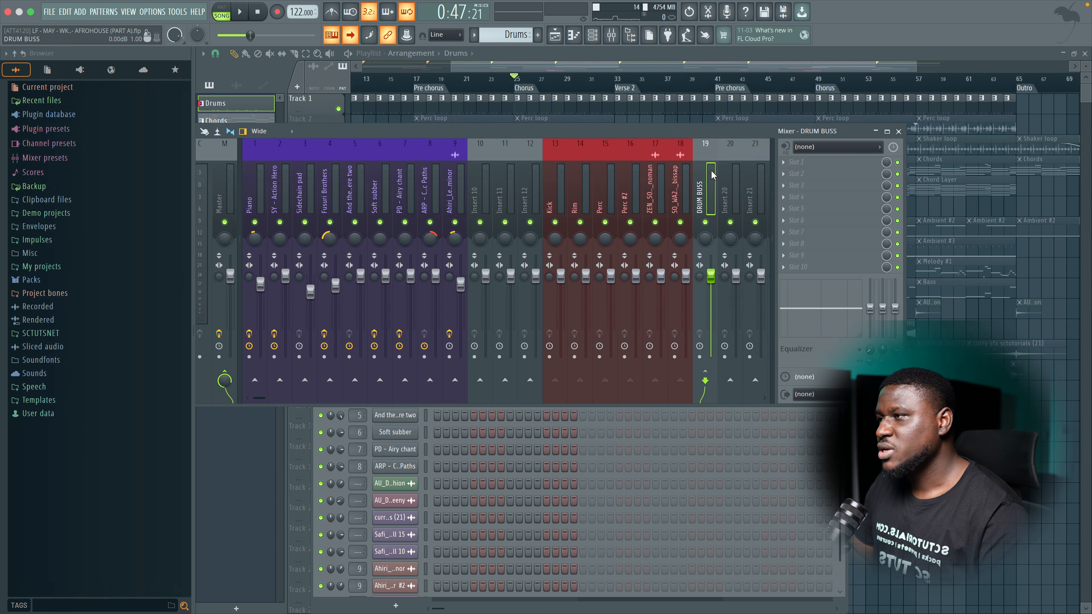
# Load Fruity Parametric EQ 2 into the first effect slot of DRUM BUSS and move its window over the mixer.
pyautogui.click(825, 169)
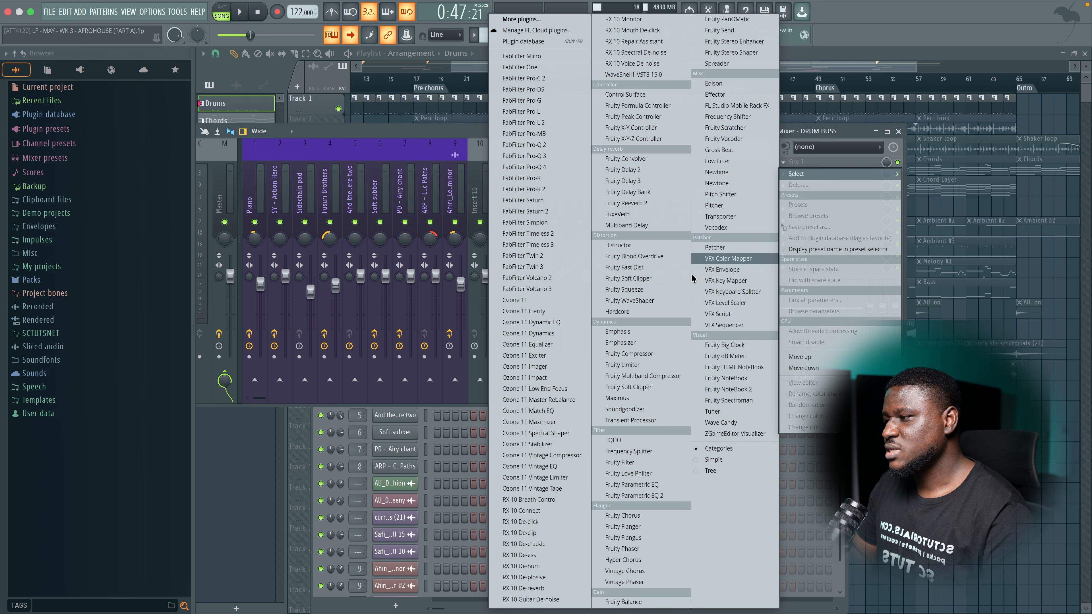
pyautogui.click(646, 496)
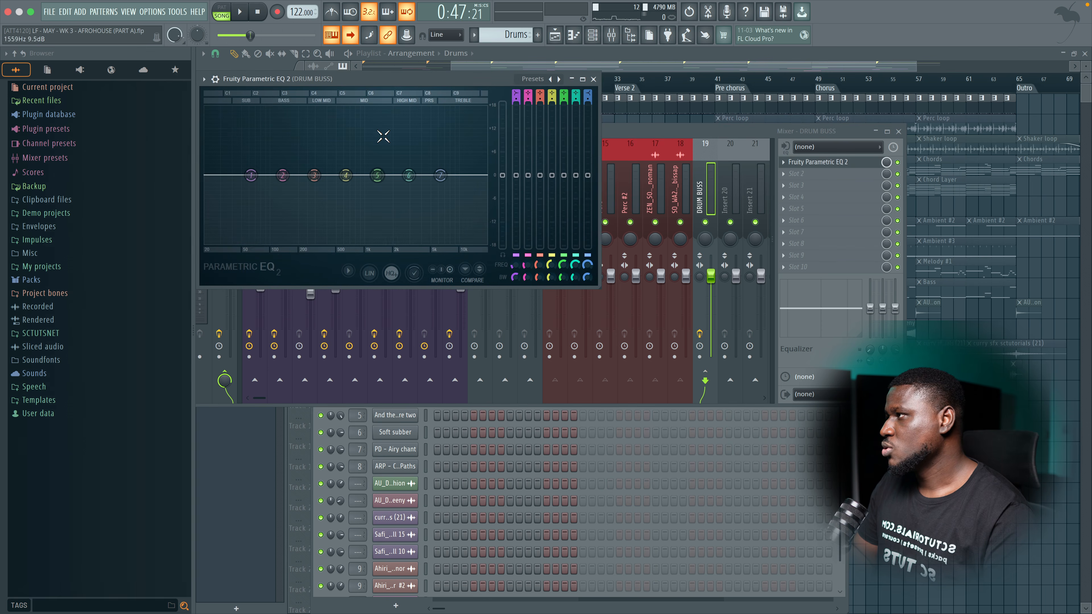
pyautogui.moveTo(397, 90); pyautogui.dragTo(595, 147)
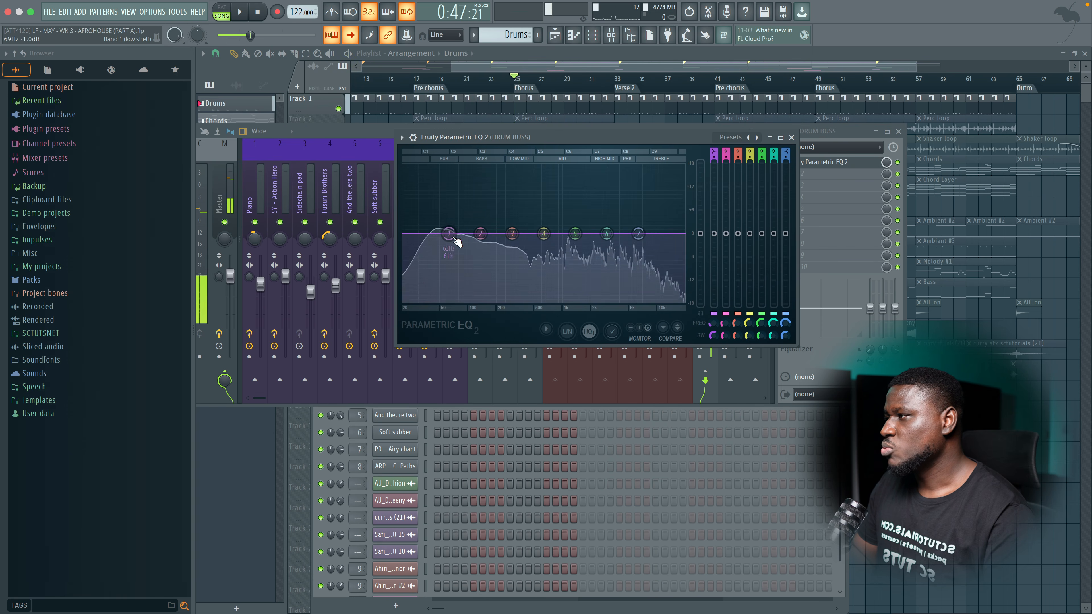
# Turn band 1 of the EQ into a high-pass filter at about 30 Hz with order Steep 6.
pyautogui.moveTo(443, 234); pyautogui.dragTo(420, 238)
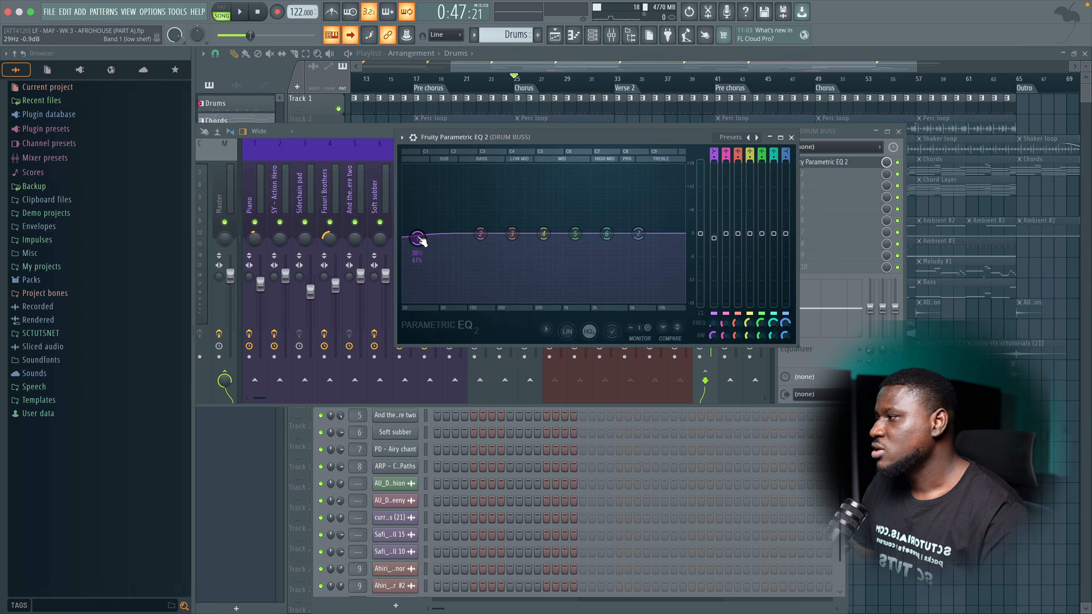
pyautogui.rightClick(419, 240)
pyautogui.moveTo(423, 271)
pyautogui.click(473, 307)
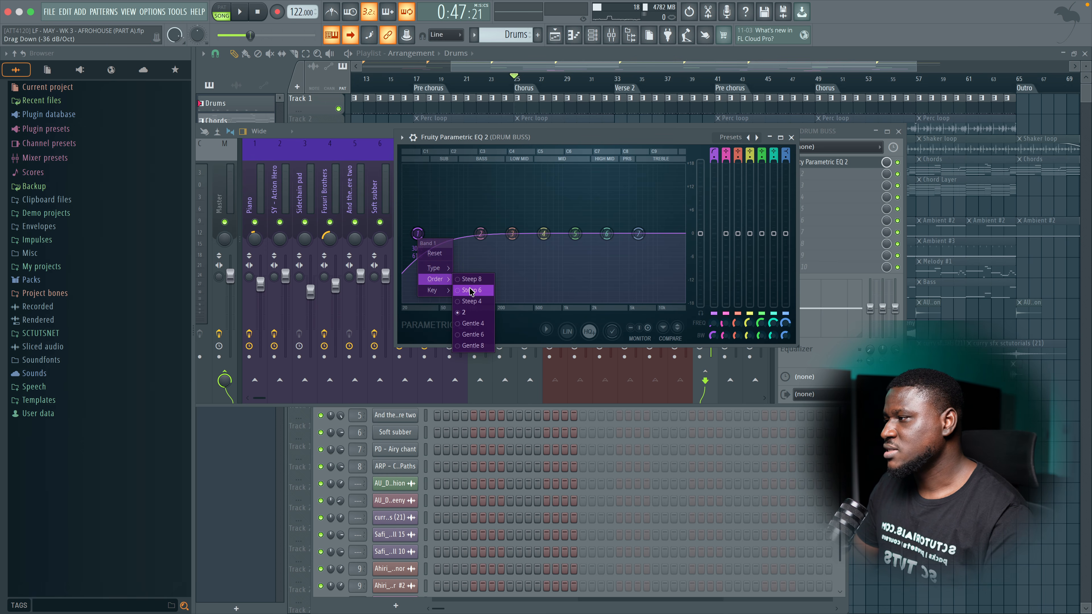
pyautogui.click(471, 290)
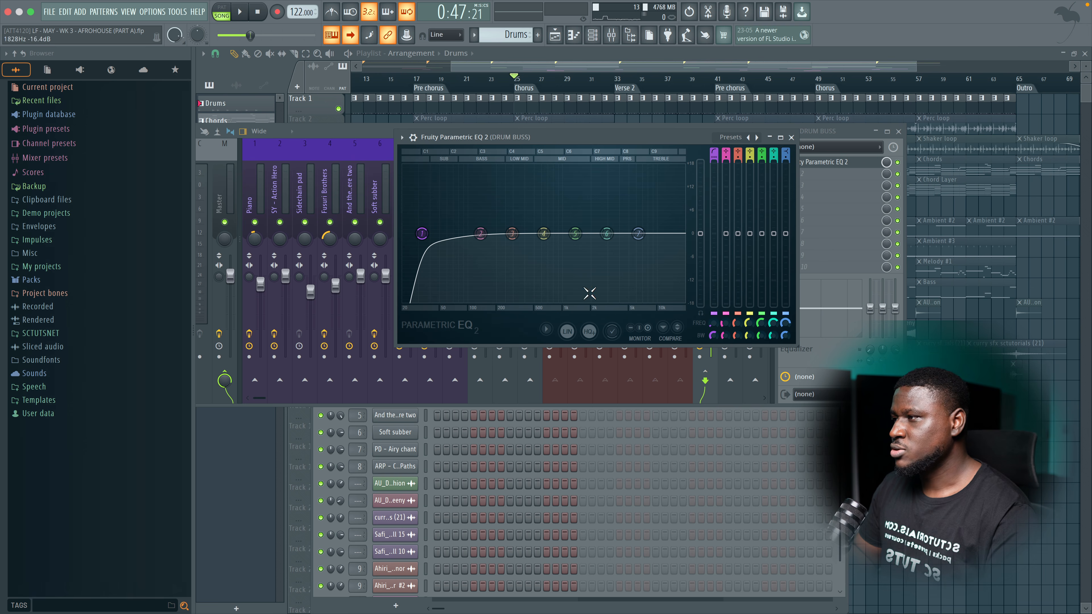
# Play the drums and compare their sound with the drum buss EQ bypassed and enabled.
pyautogui.press('space')
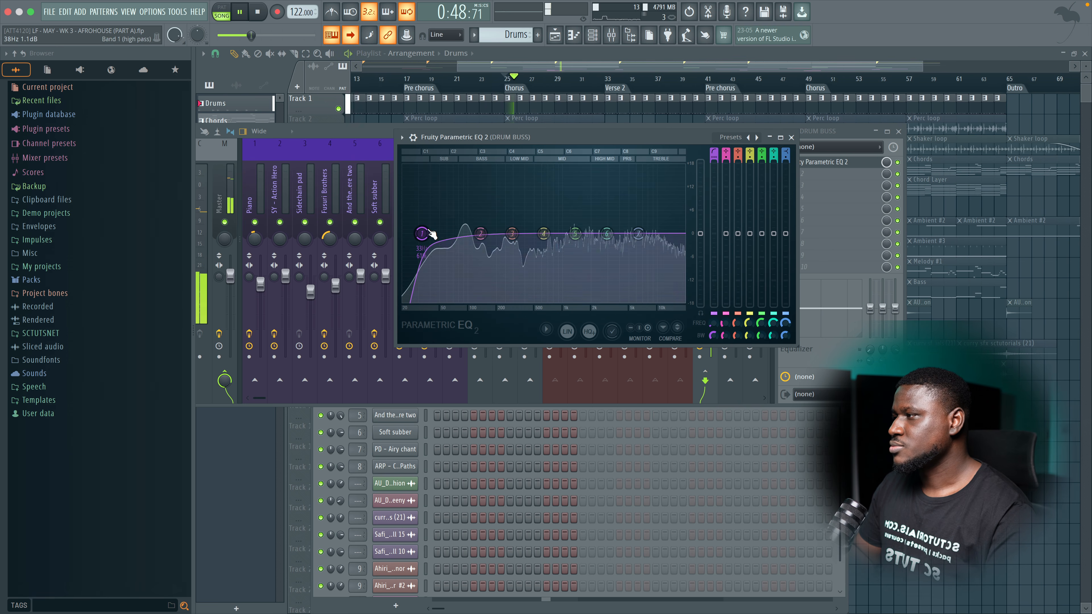
pyautogui.click(414, 138)
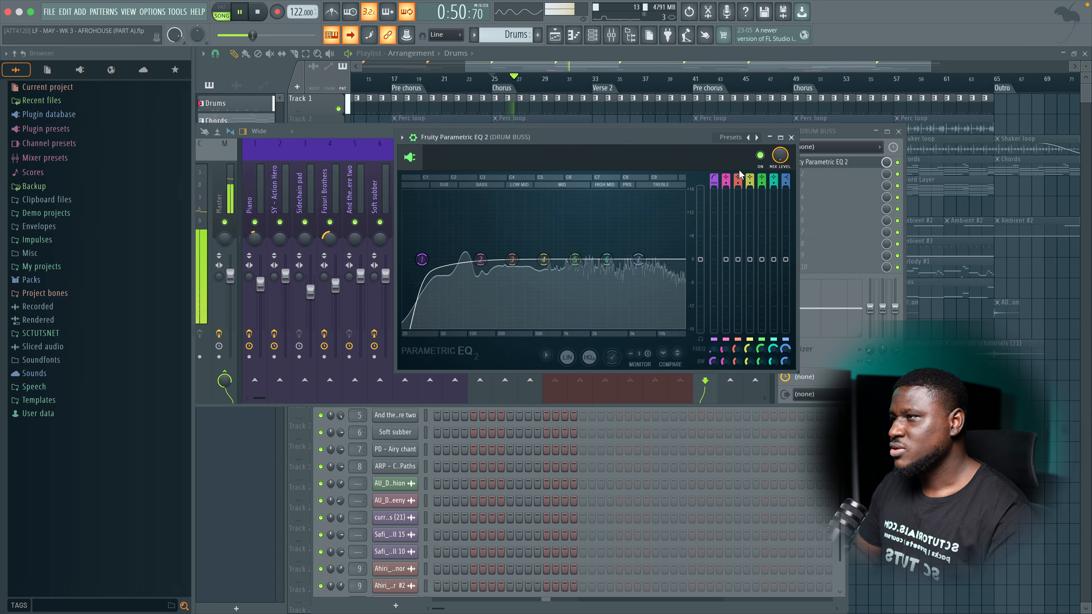
pyautogui.click(760, 156)
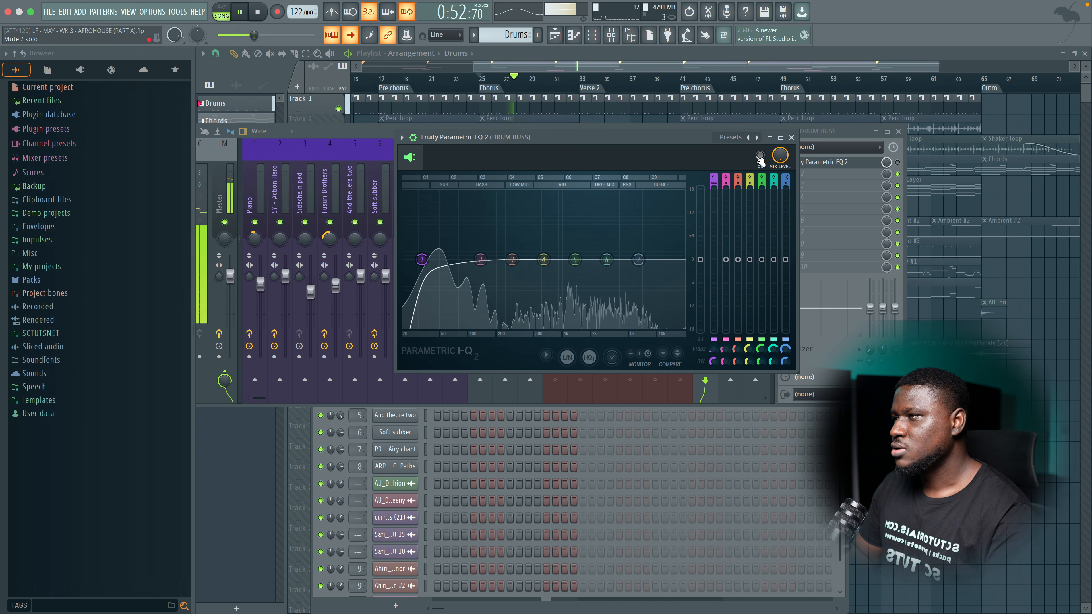
pyautogui.click(760, 156)
pyautogui.press('space')
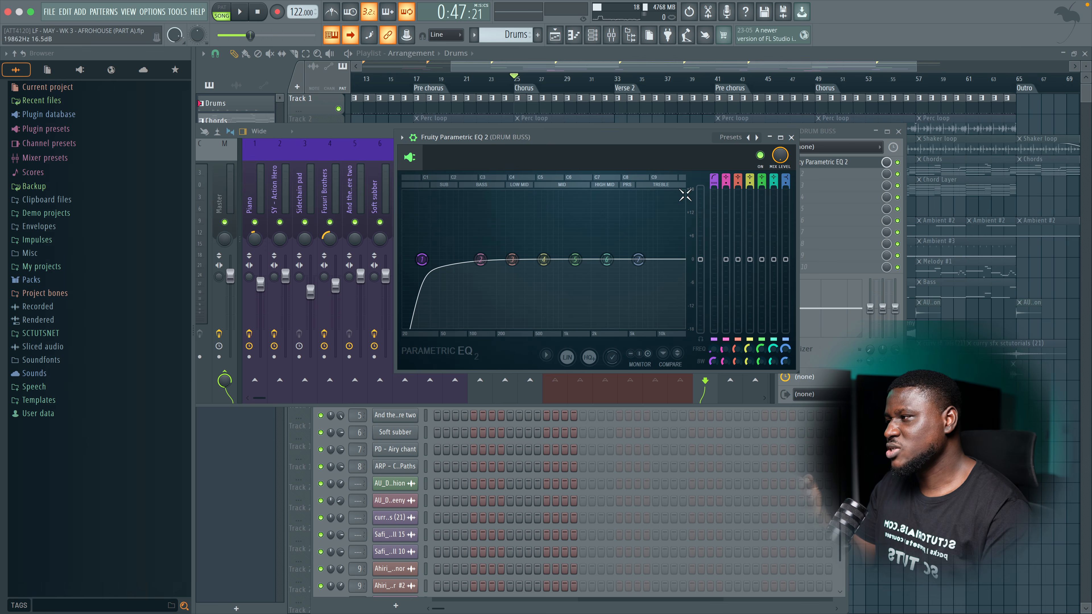
# Lower the high-pass cutoff of band 1 slightly, audition the drums, and leave the drum buss EQ switched off with its window closed.
pyautogui.moveTo(423, 259); pyautogui.dragTo(419, 259)
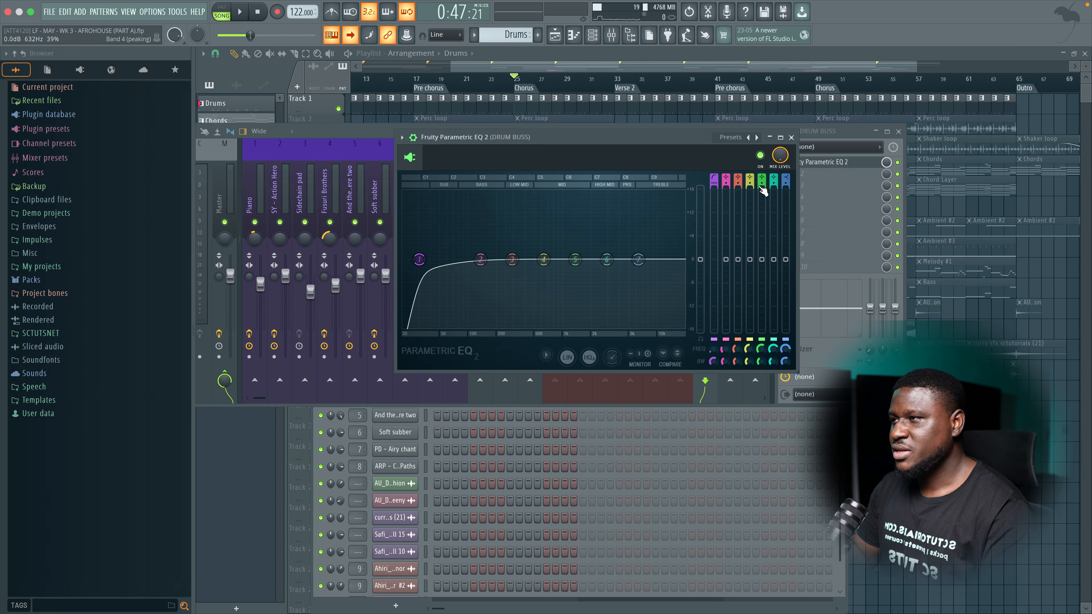
pyautogui.press('space')
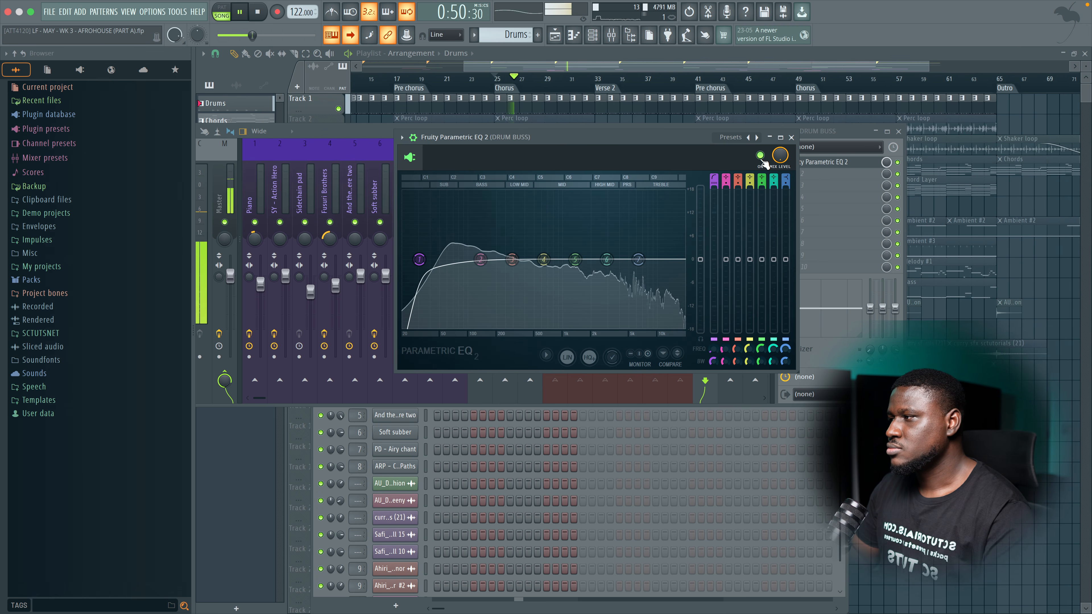
pyautogui.press('space')
pyautogui.click(760, 155)
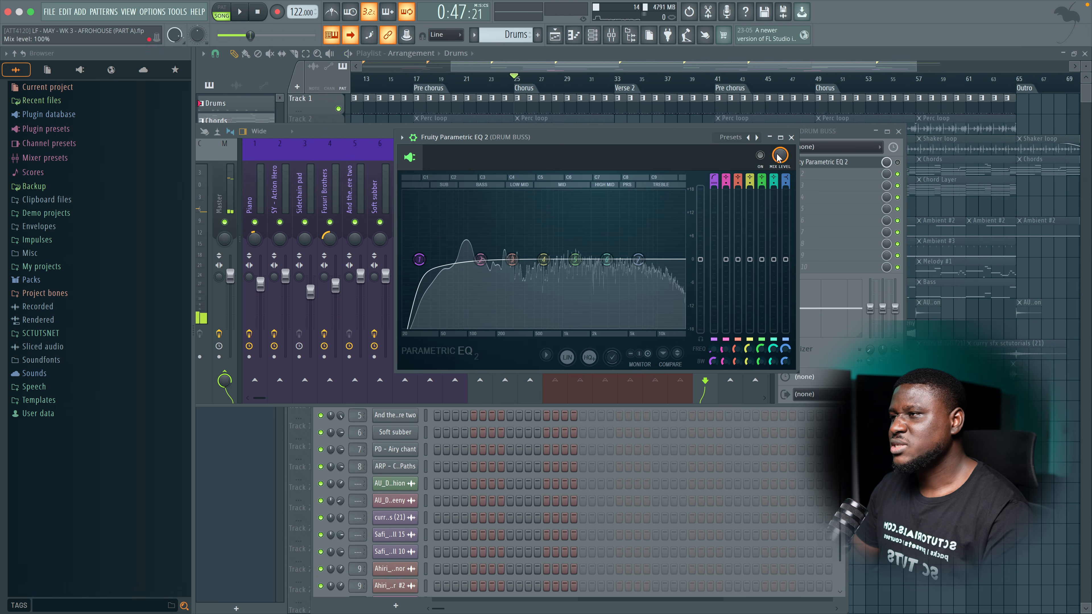
pyautogui.click(791, 138)
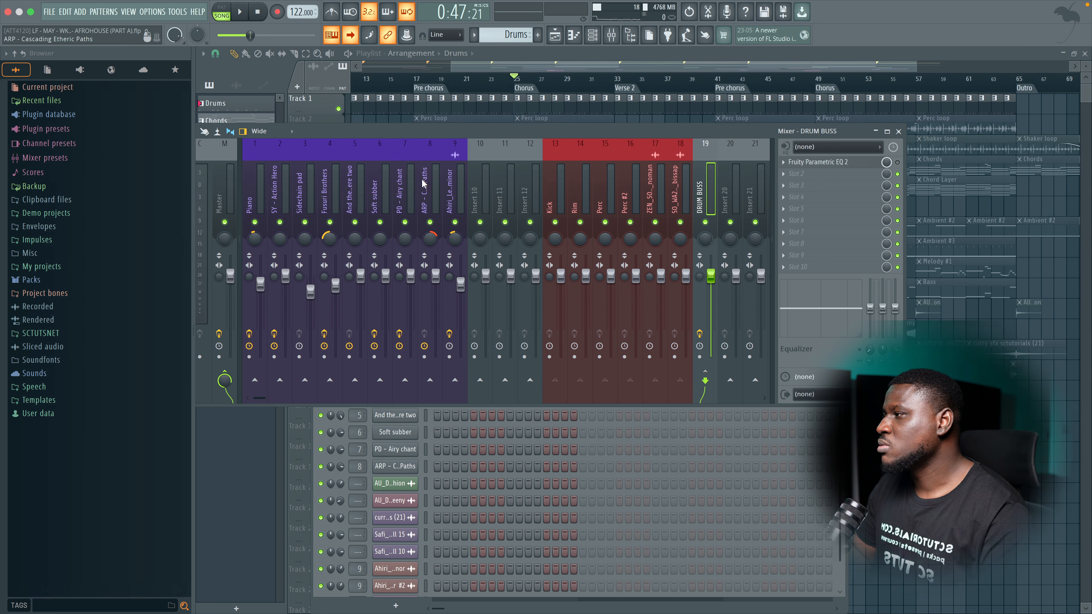
# Return to the playlist and unmute the Perc loop and Shaker loop tracks to audition them with the drums.
pyautogui.press('F9')
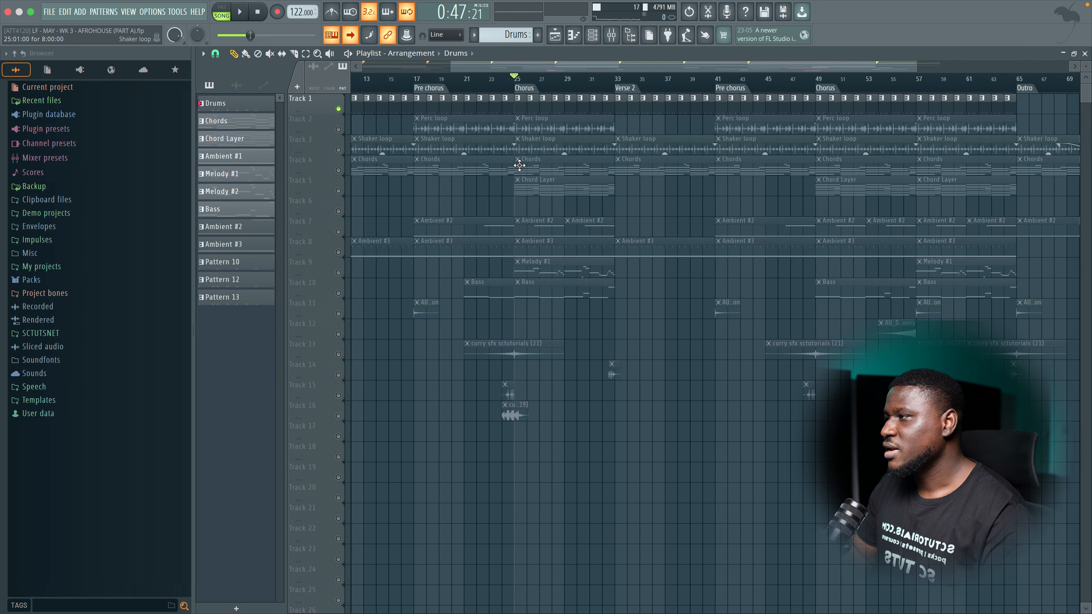
pyautogui.click(343, 129)
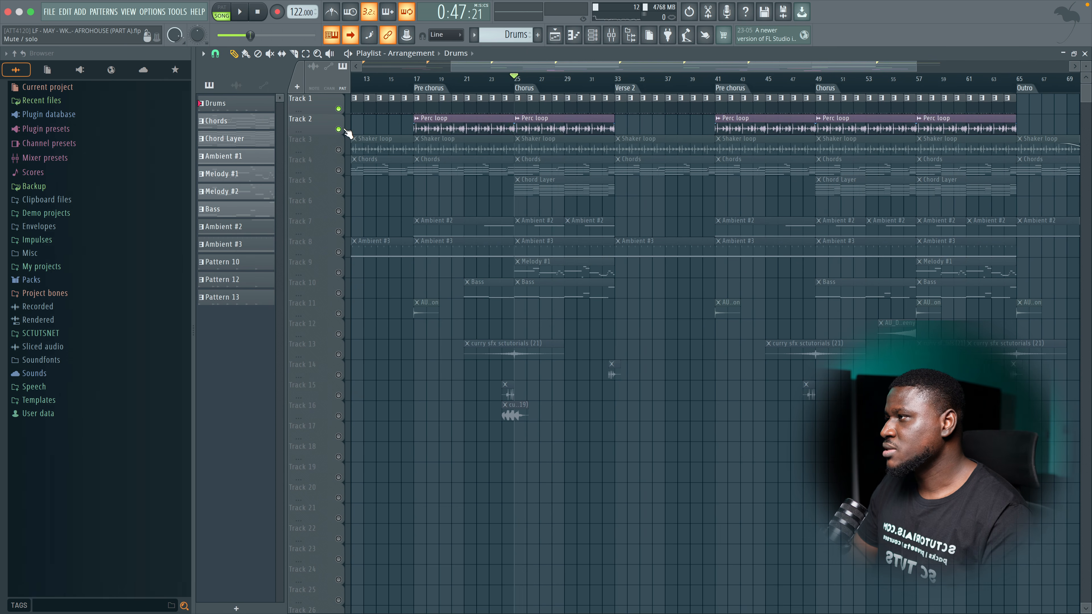
pyautogui.click(342, 149)
pyautogui.press('space')
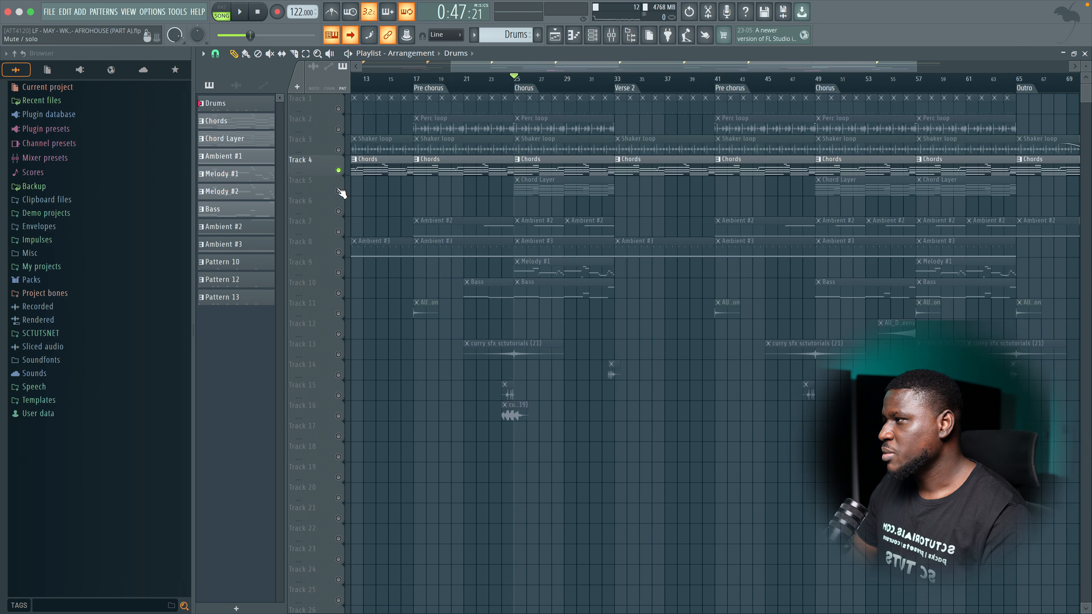
# Audition the melodic parts with only Chords, Chord Layer, Ambient #2, Ambient #3, Melody #1 and Bass unmuted on Tracks 4 to 10.
pyautogui.click(338, 190)
pyautogui.press('space')
pyautogui.click(339, 232)
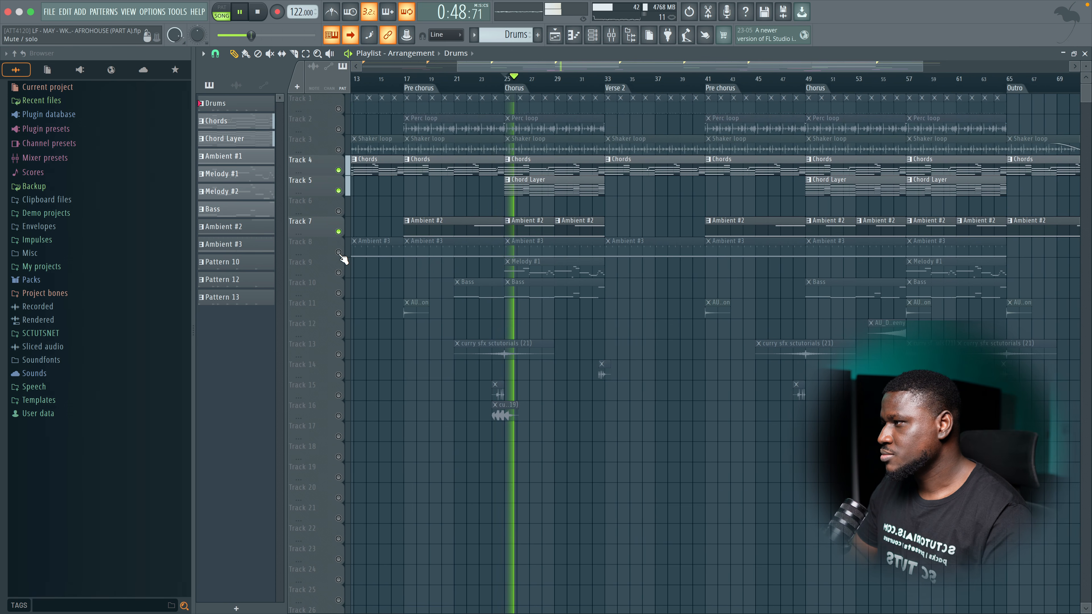
pyautogui.click(338, 252)
pyautogui.click(338, 272)
pyautogui.click(339, 293)
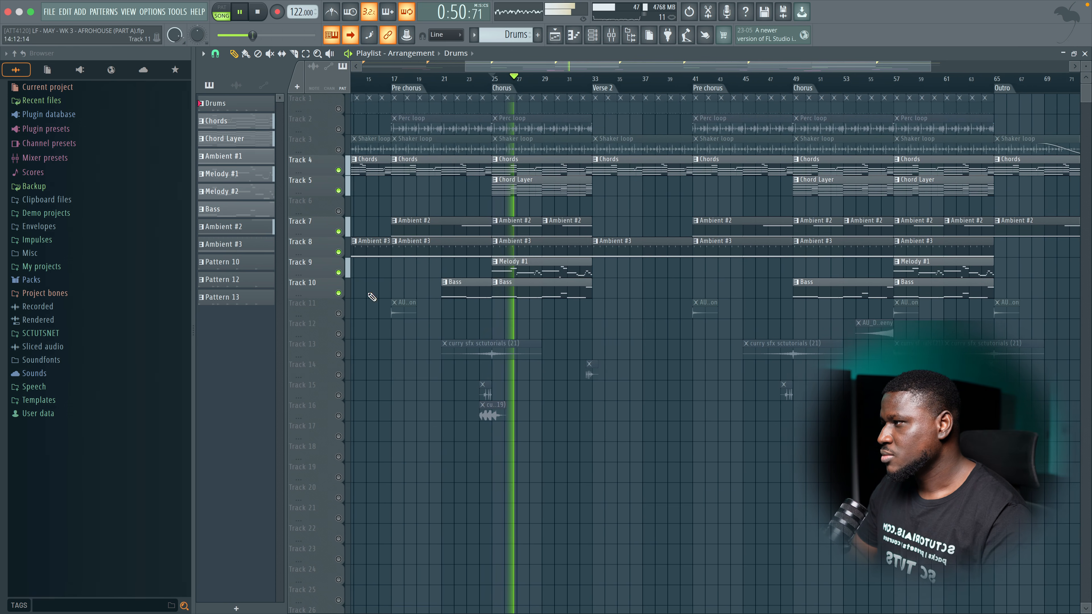
# Open the mixer, select the Piano channel and solo it to audition the chords on their own.
pyautogui.press('space')
pyautogui.click(611, 36)
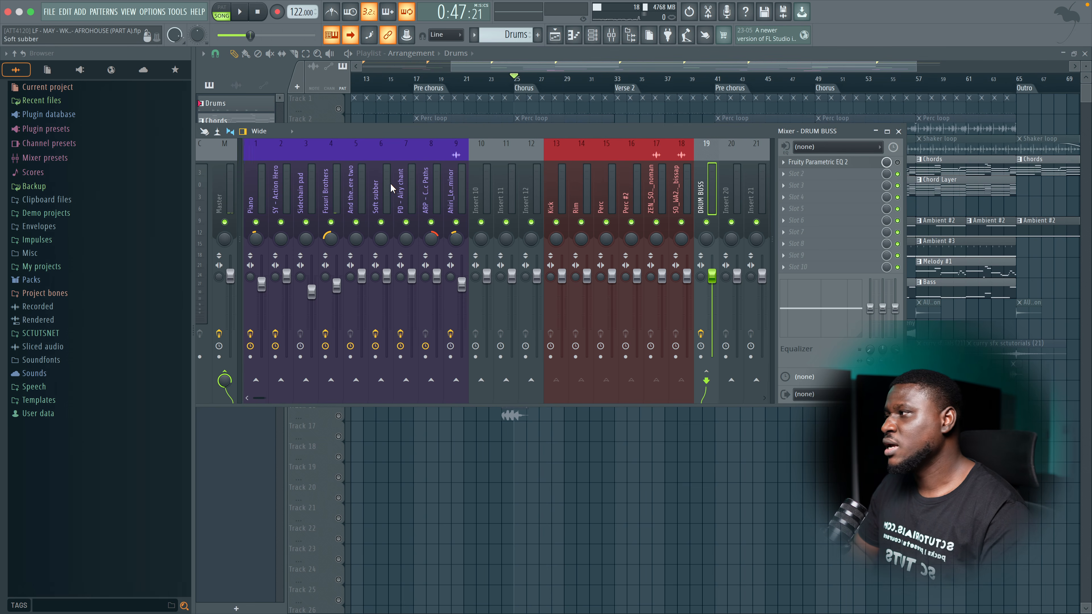
pyautogui.click(262, 197)
pyautogui.press('space')
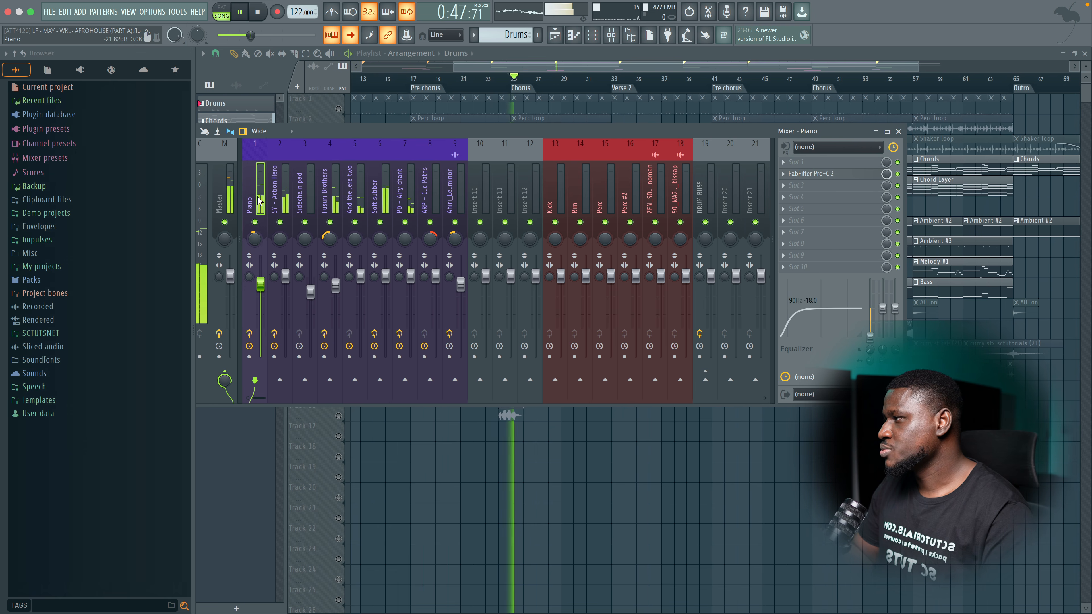
pyautogui.press('space')
pyautogui.press('space')
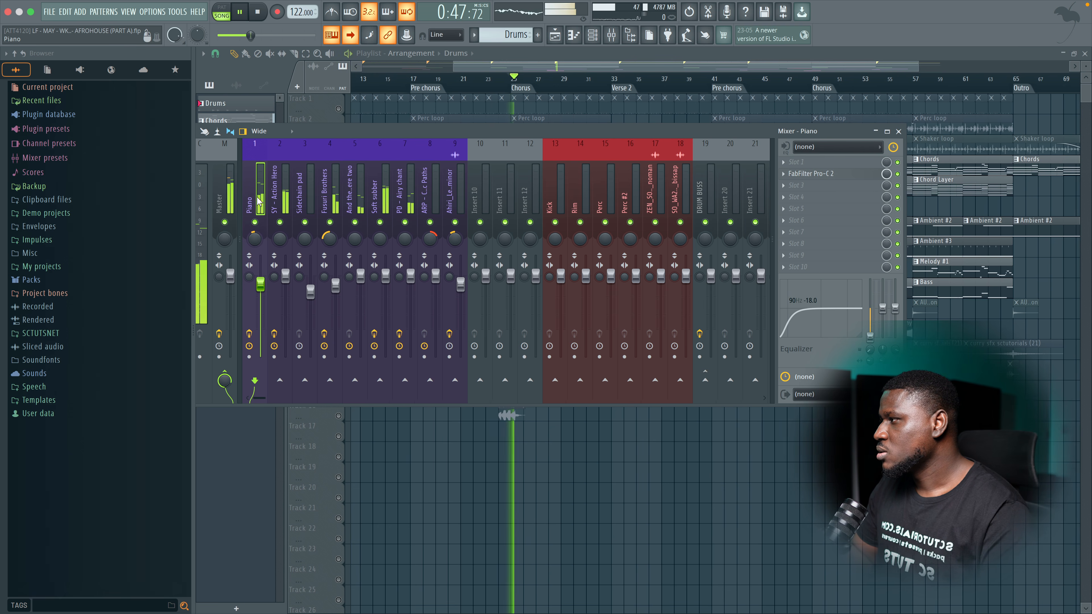
pyautogui.press('space')
pyautogui.keyDown('ctrl'); pyautogui.click(255, 222); pyautogui.keyUp('ctrl')
pyautogui.press('space')
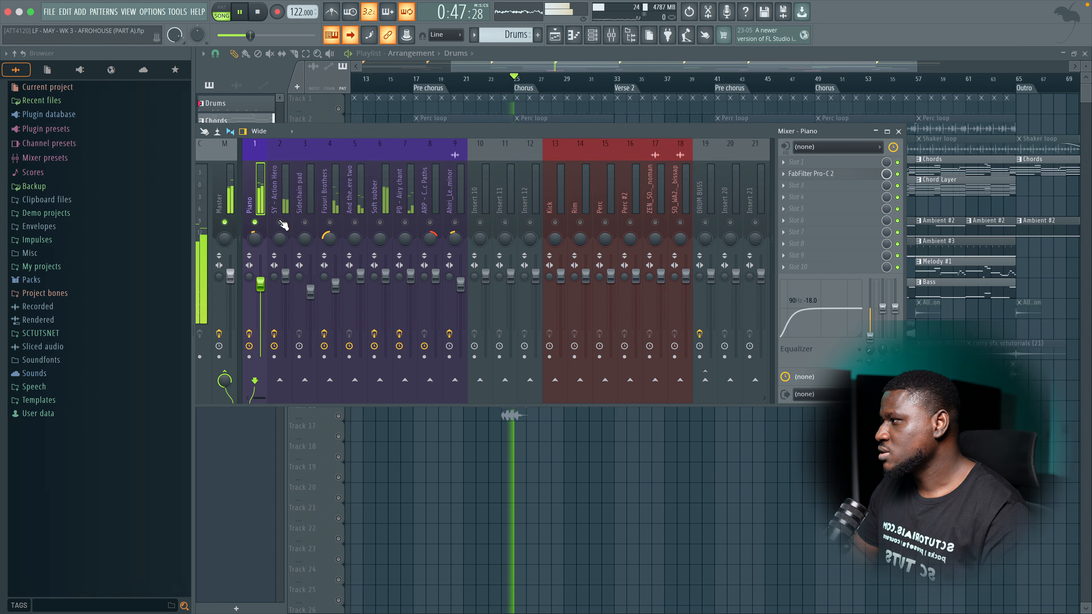
pyautogui.press('space')
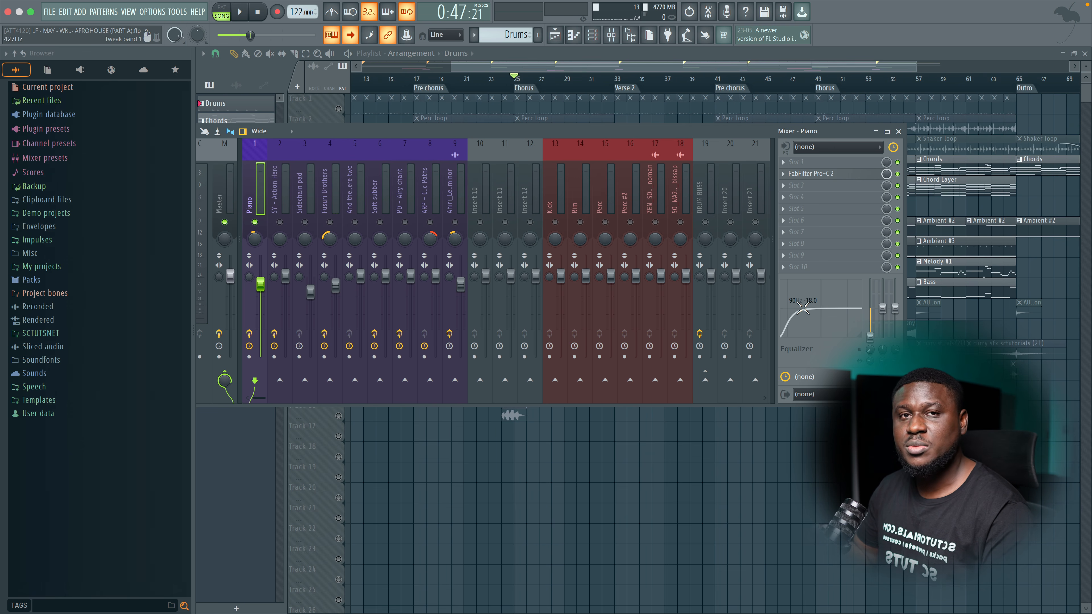
# Add Fruity Parametric EQ 2 to the Piano channel and set band 1 to a high-pass filter with a steeper slope.
pyautogui.click(810, 191)
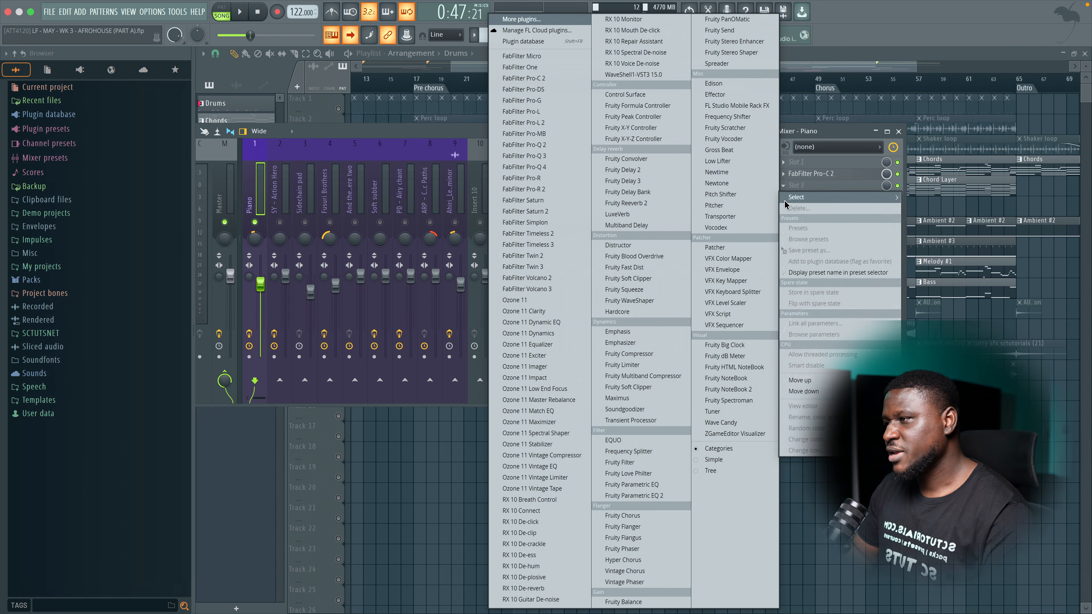
pyautogui.click(646, 496)
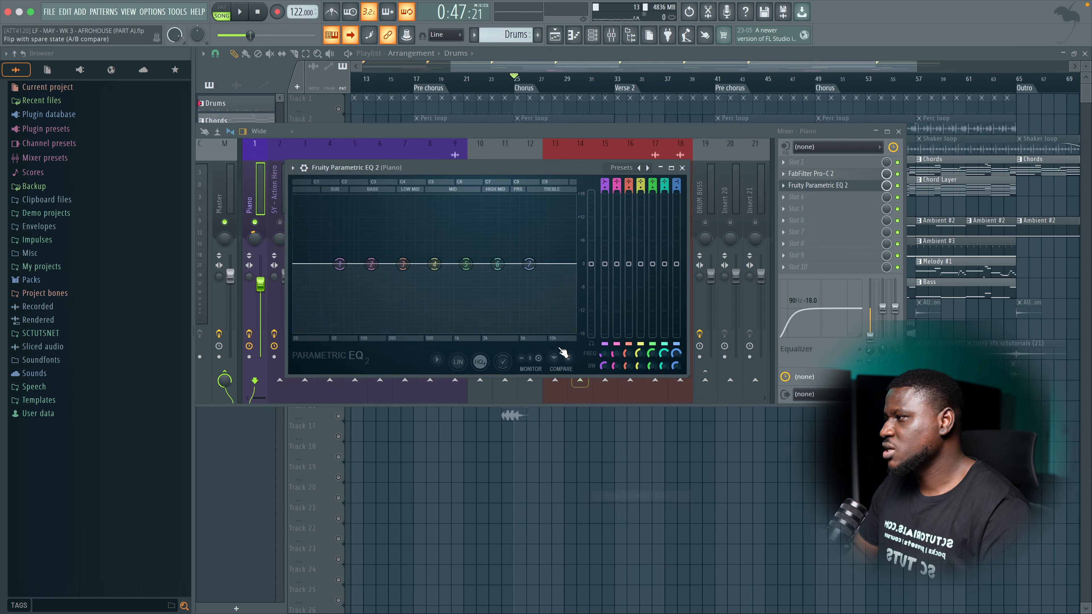
pyautogui.rightClick(338, 266)
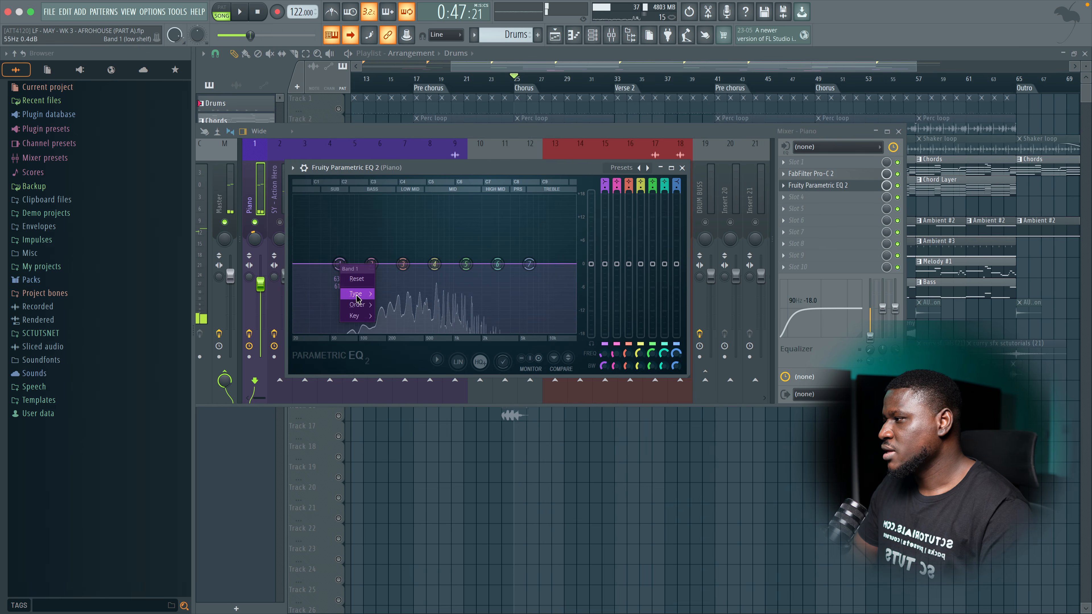
pyautogui.moveTo(355, 293)
pyautogui.click(392, 327)
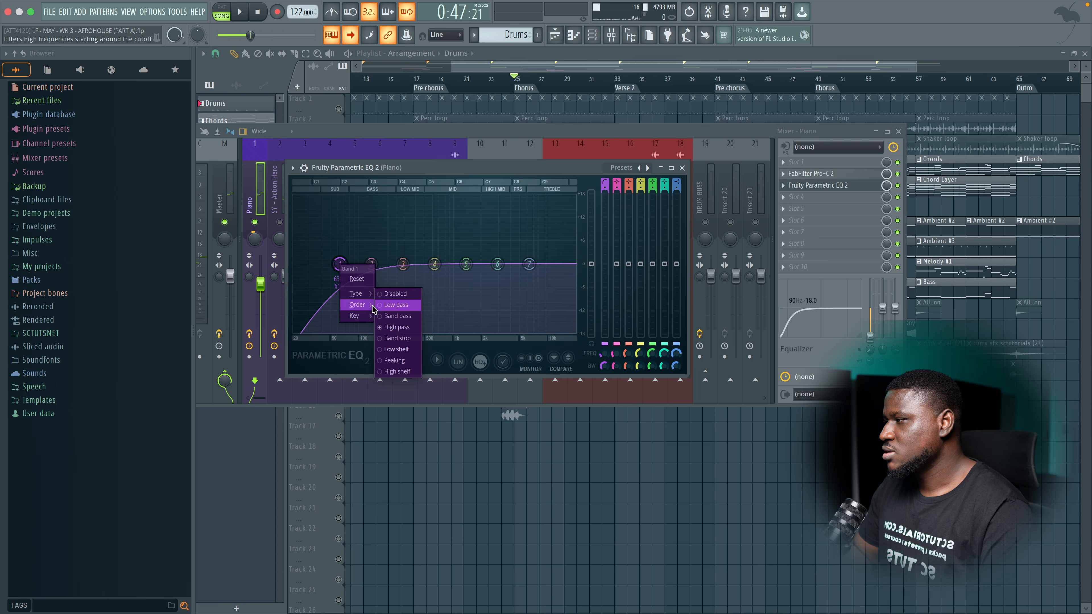
pyautogui.click(393, 304)
pyautogui.click(339, 234)
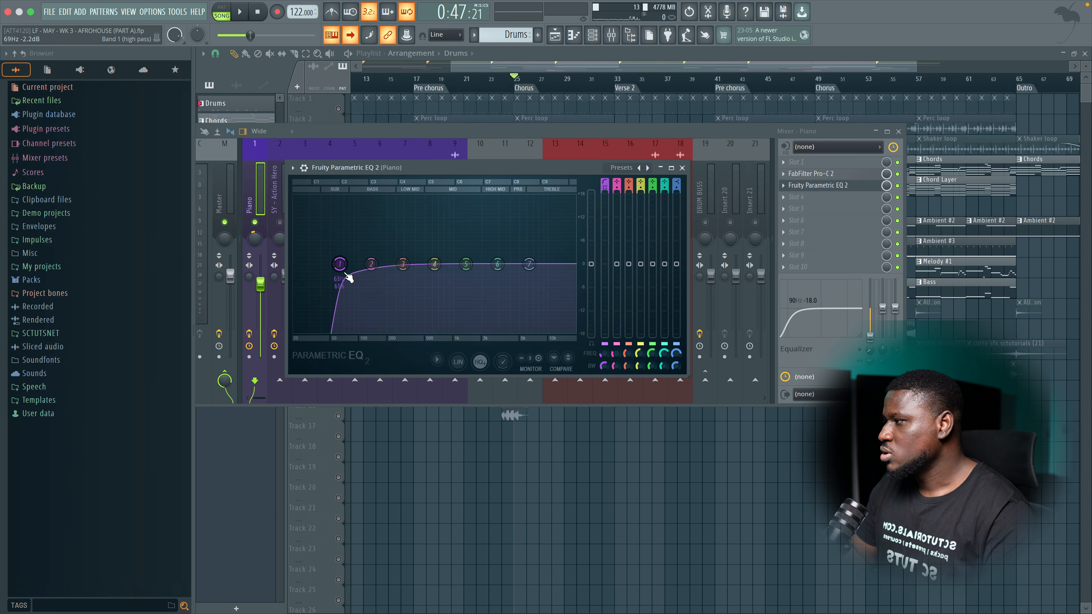
# Raise the Piano's high-pass cutoff to about 74 Hz, auditioning the sound while adjusting it.
pyautogui.press('space')
pyautogui.press('space')
pyautogui.moveTo(340, 264)
pyautogui.mouseDown()
pyautogui.moveTo(394, 264)
pyautogui.moveTo(346, 264)
pyautogui.mouseUp()
pyautogui.press('space')
pyautogui.press('space')
pyautogui.press('space')
pyautogui.press('space')
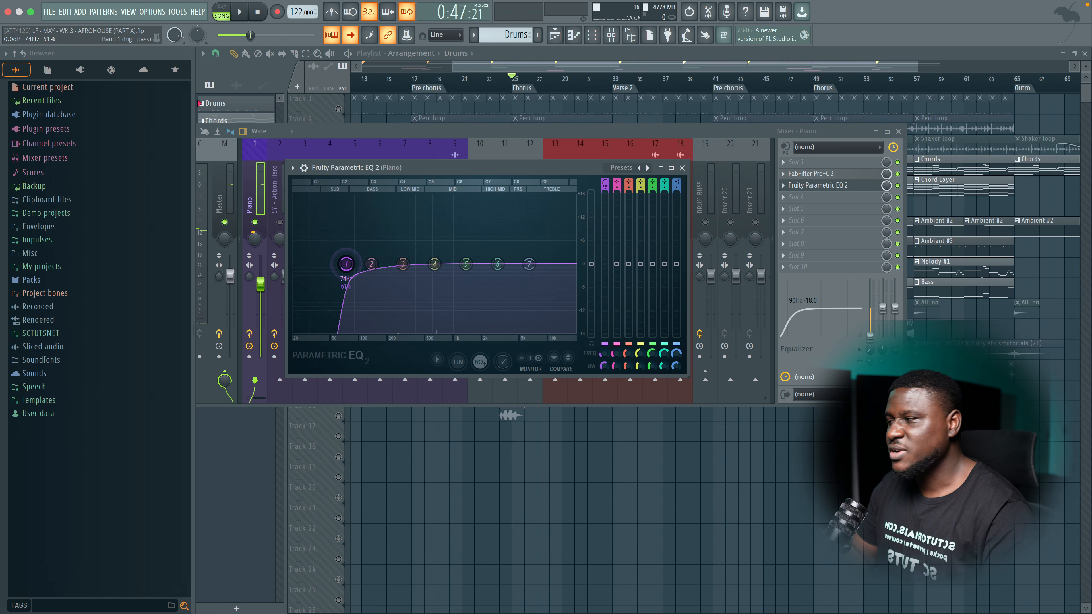
pyautogui.press('space')
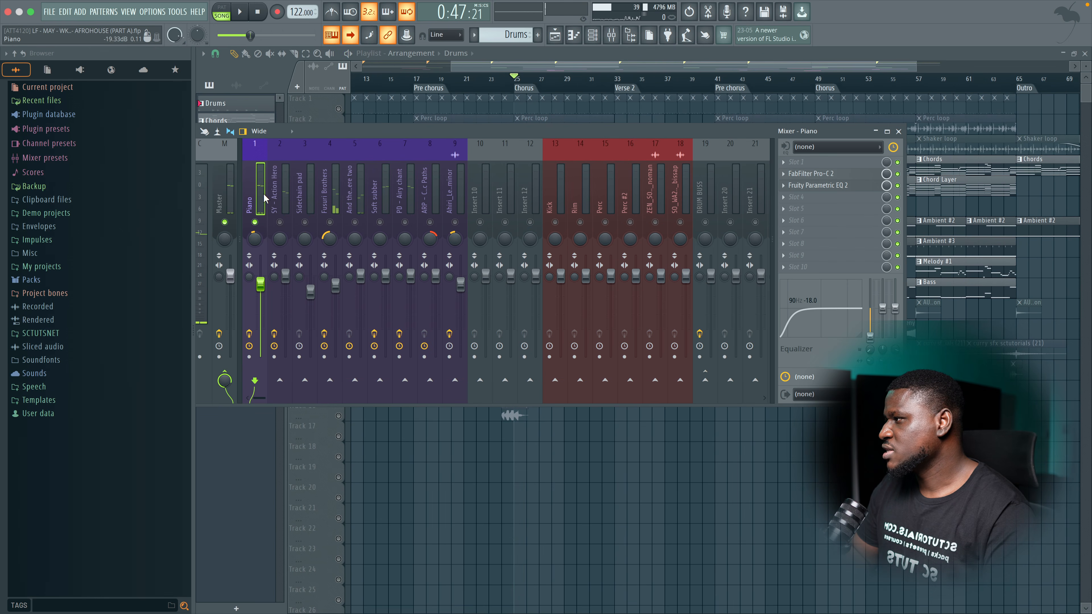
# Add Fruity Parametric EQ 2 to the SY - Action Hero channel and set band 1 to a steeper high-pass filter.
pyautogui.click(273, 195)
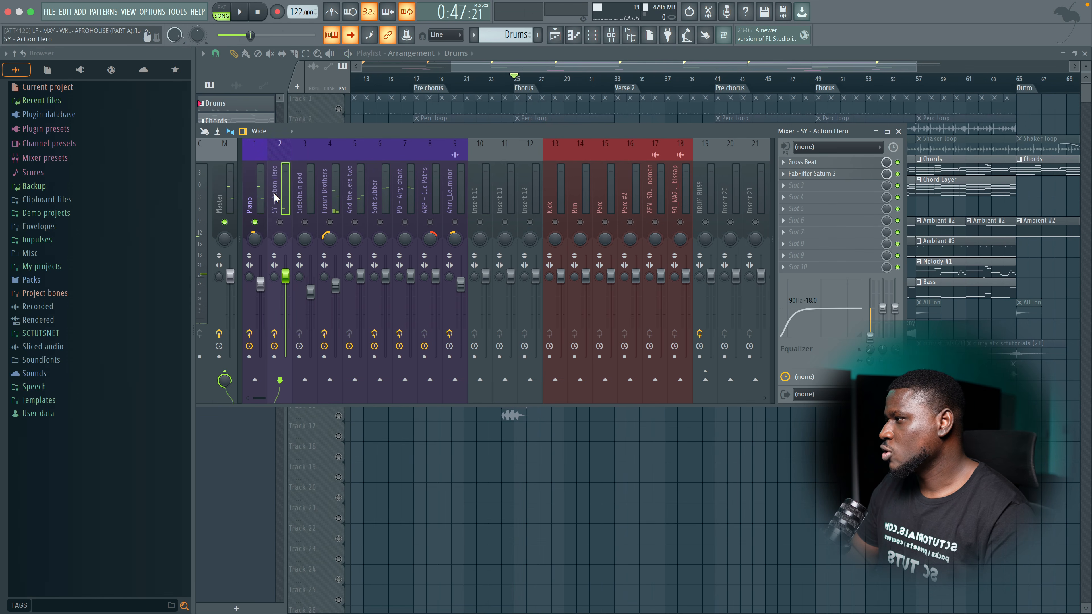
pyautogui.click(796, 197)
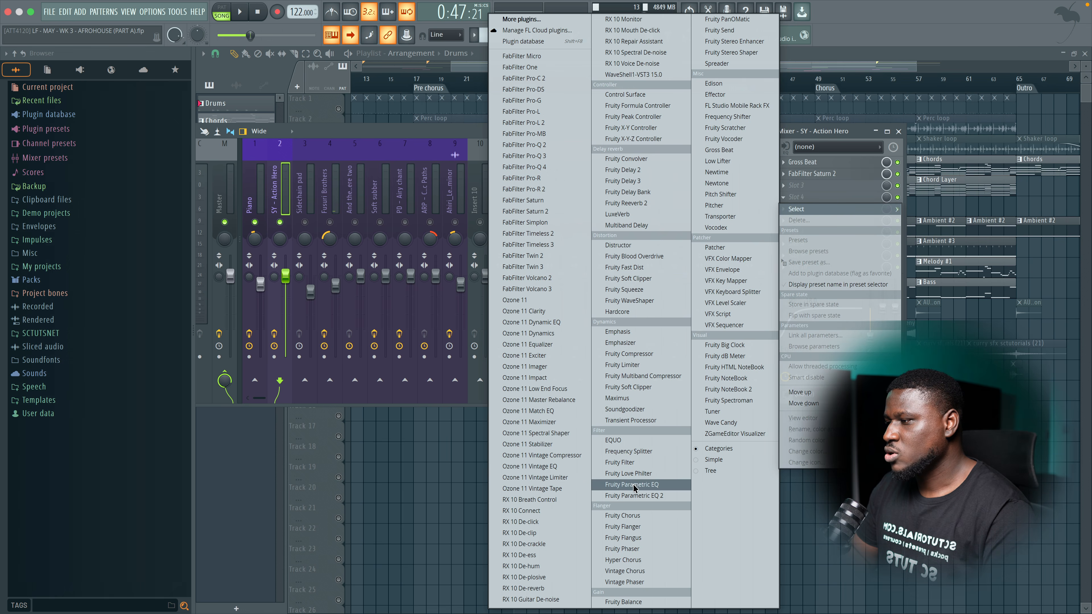
pyautogui.click(636, 494)
pyautogui.moveTo(407, 105); pyautogui.dragTo(508, 233)
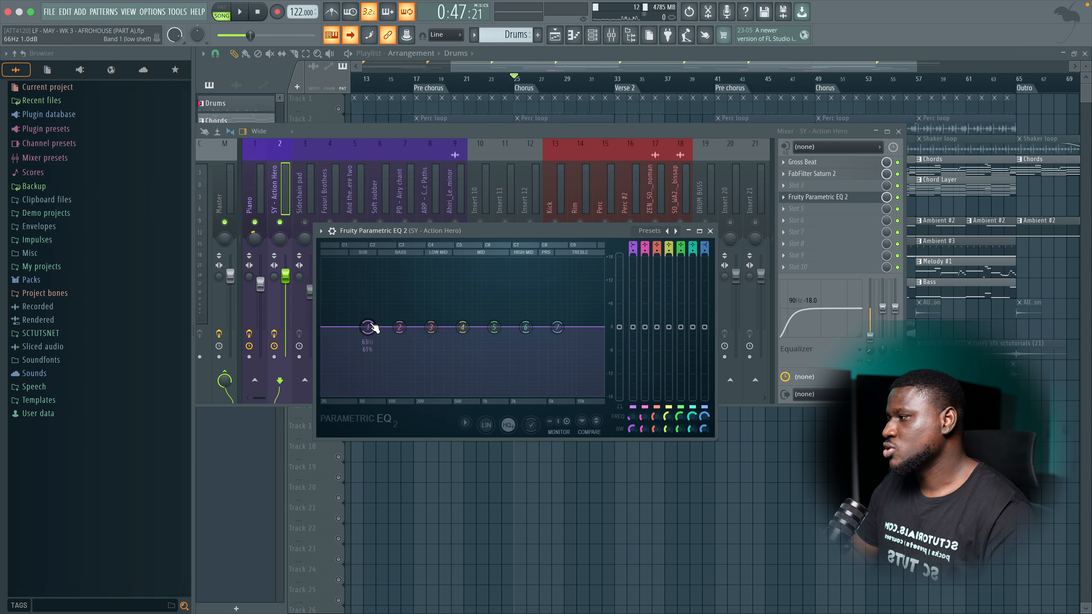
pyautogui.rightClick(359, 341)
pyautogui.moveTo(377, 371)
pyautogui.rightClick(406, 404)
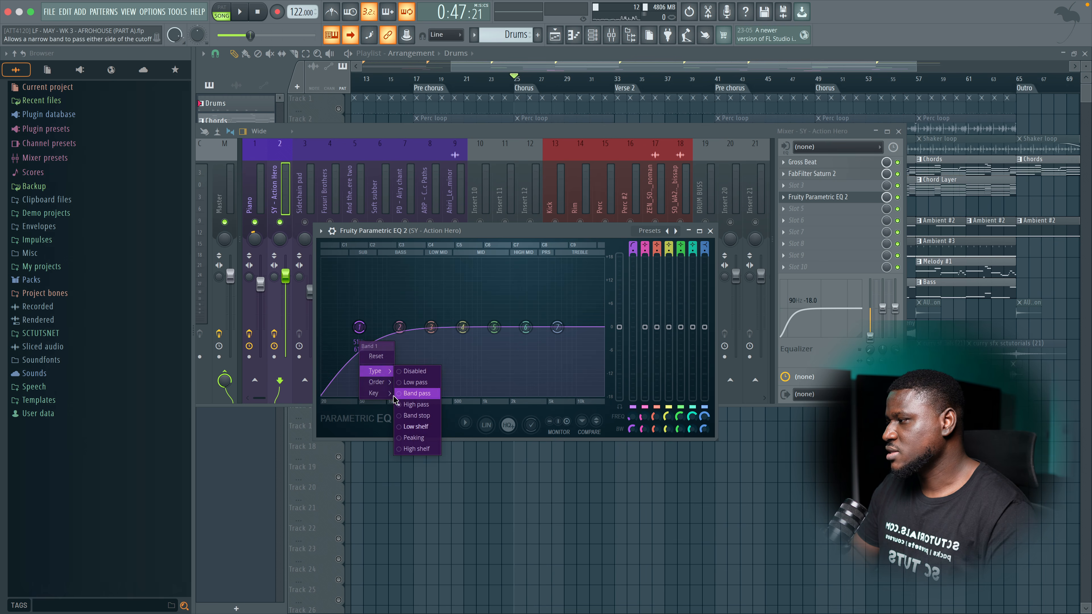
pyautogui.click(413, 382)
# Raise the SY - Action Hero high-pass cutoff to about 113 Hz, audition it, and lower it slightly while comparing.
pyautogui.press('space')
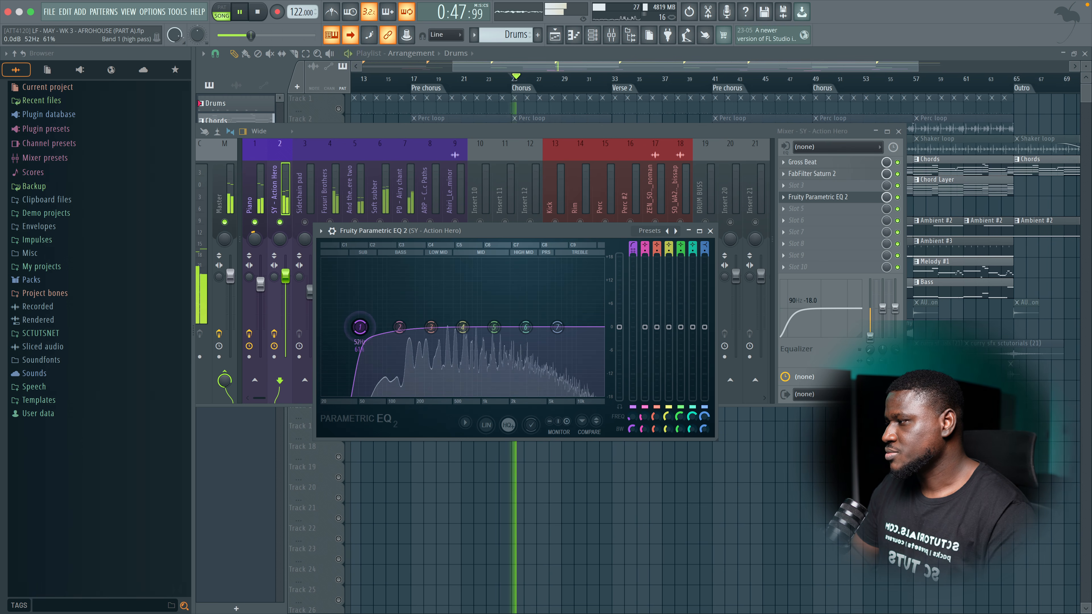
pyautogui.moveTo(360, 327); pyautogui.dragTo(391, 327)
pyautogui.press('space')
pyautogui.press('space')
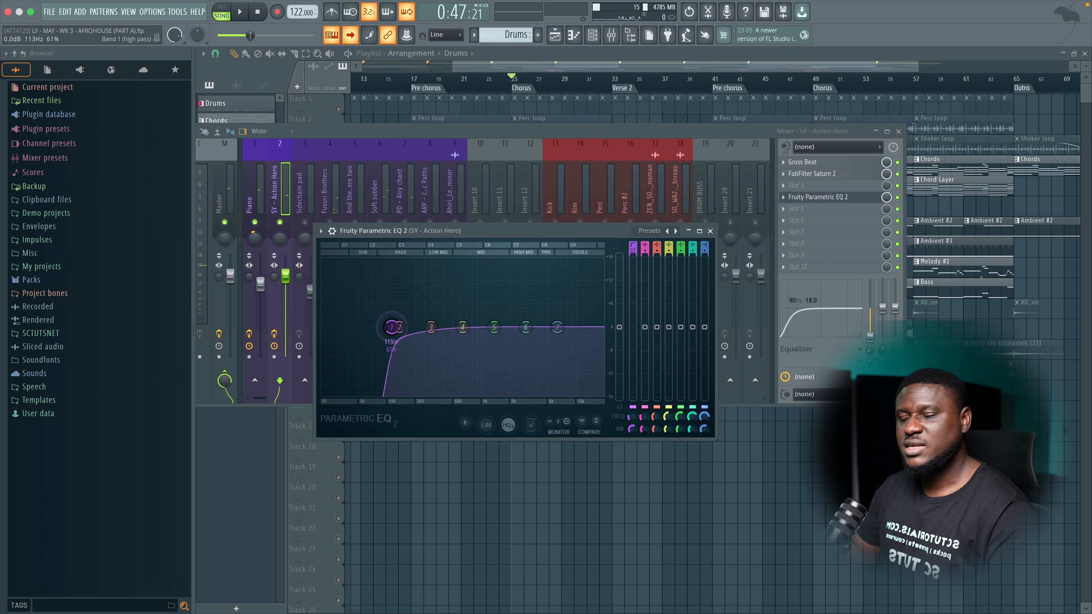
pyautogui.moveTo(392, 328); pyautogui.dragTo(380, 327)
pyautogui.press('space')
pyautogui.press('space')
pyautogui.press('space')
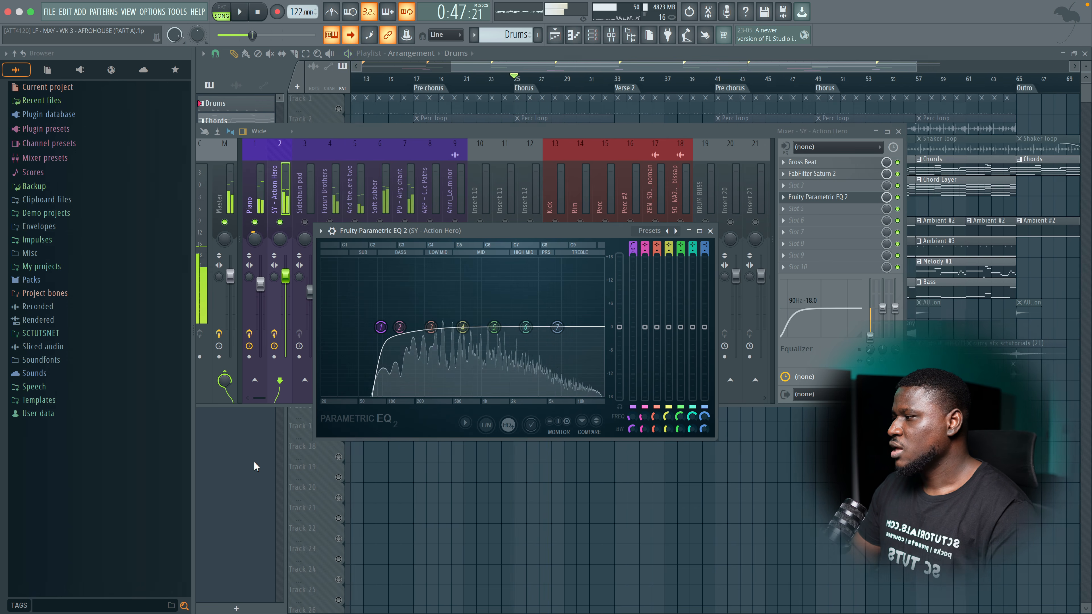
# Unmute Tracks 1 to 3 in the playlist and the drum channels in the mixer, and play them with the chords.
pyautogui.click(253, 463)
pyautogui.click(339, 149)
pyautogui.click(339, 129)
pyautogui.click(338, 108)
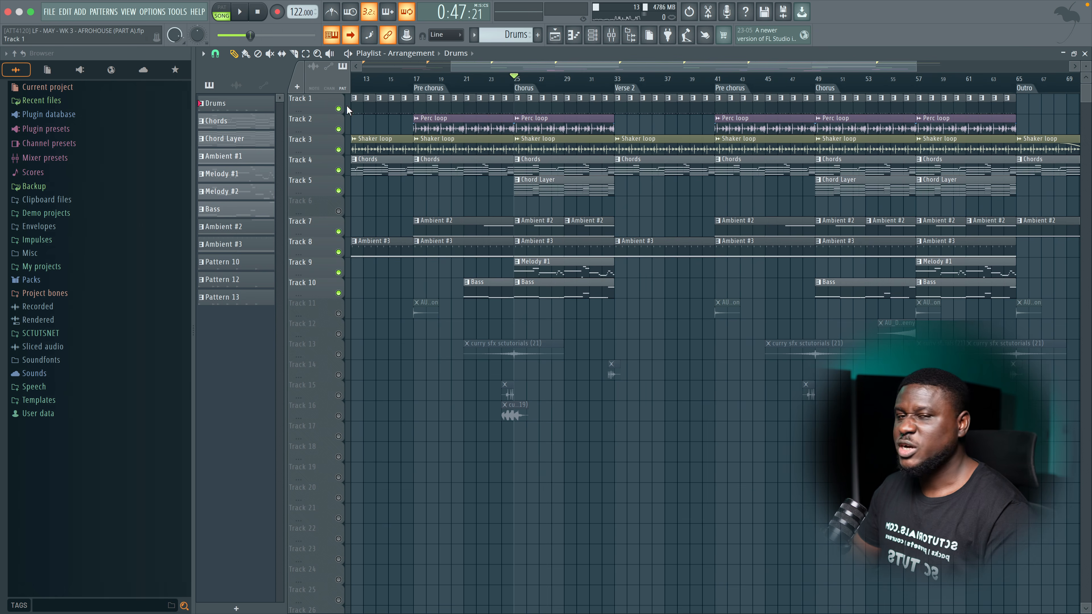
pyautogui.press('F9')
pyautogui.click(556, 222)
pyautogui.press('space')
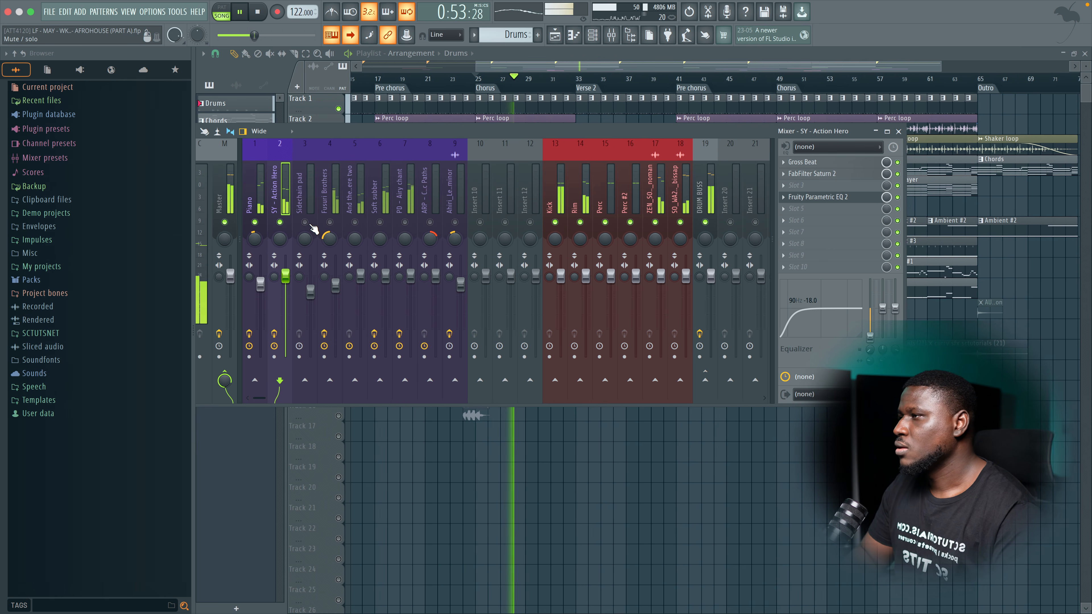
# Unmute the Fusuri Brothers channel and audition it together with the drums and chords.
pyautogui.click(322, 204)
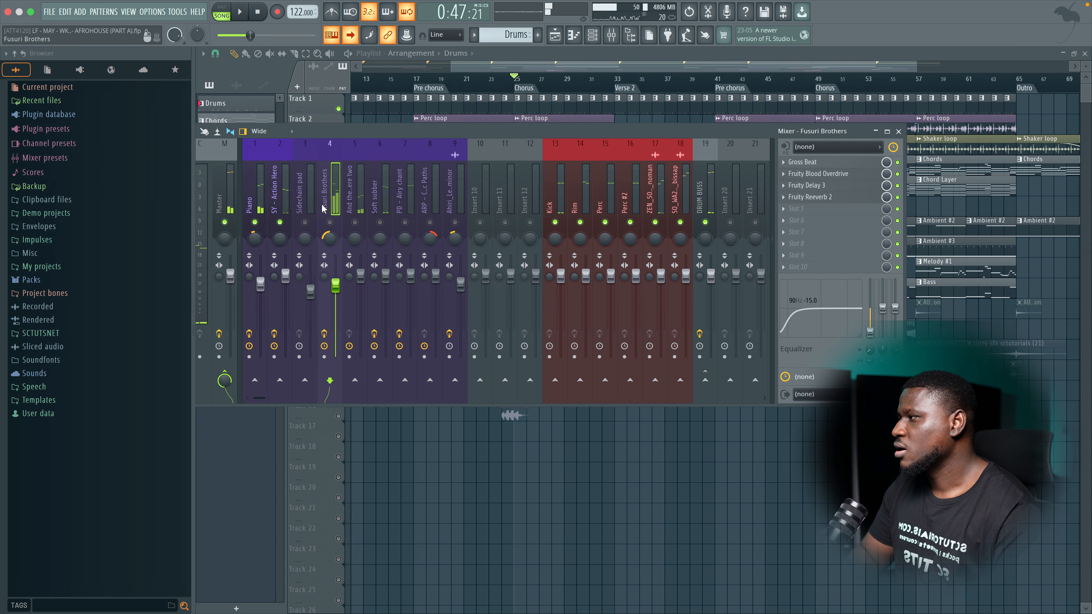
pyautogui.click(330, 222)
pyautogui.press('space')
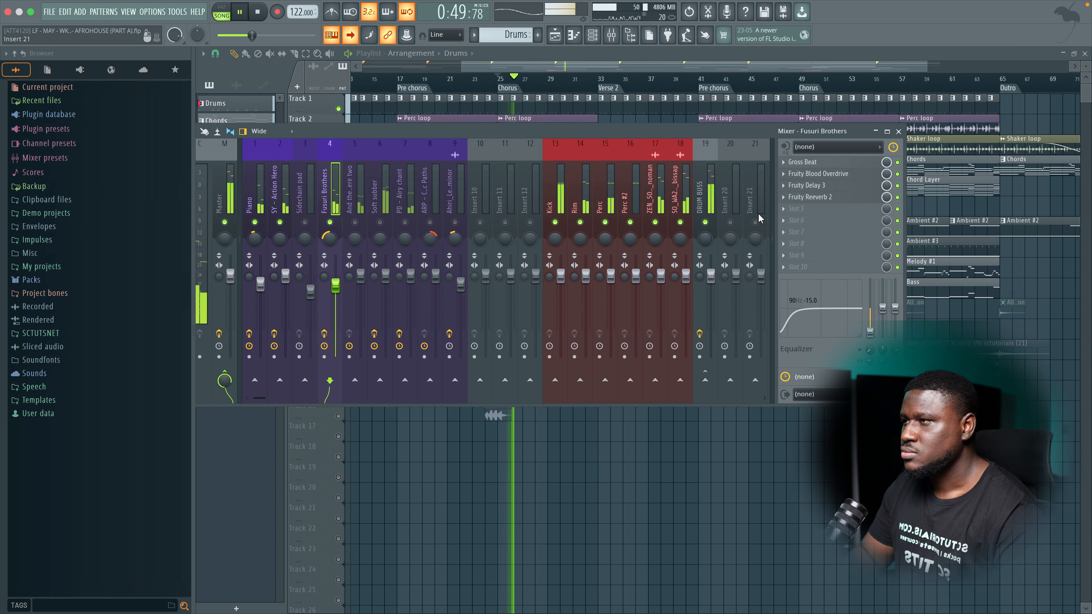
pyautogui.press('space')
# Add Fruity Parametric EQ 2 to the Fusuri Brothers channel and high-pass band 1 at about 133 Hz during playback.
pyautogui.click(796, 208)
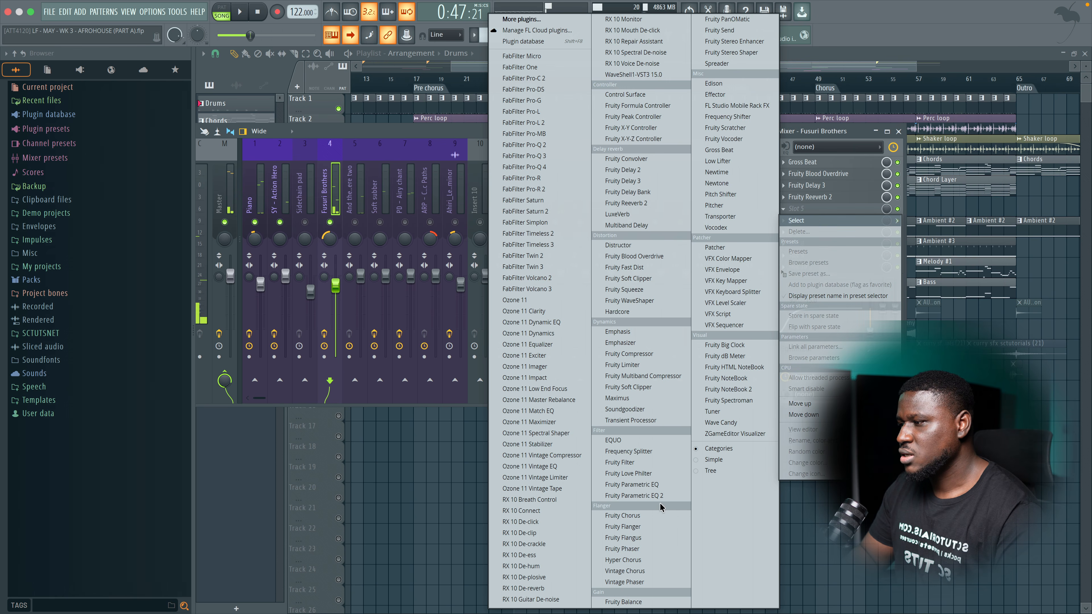
pyautogui.click(640, 496)
pyautogui.press('space')
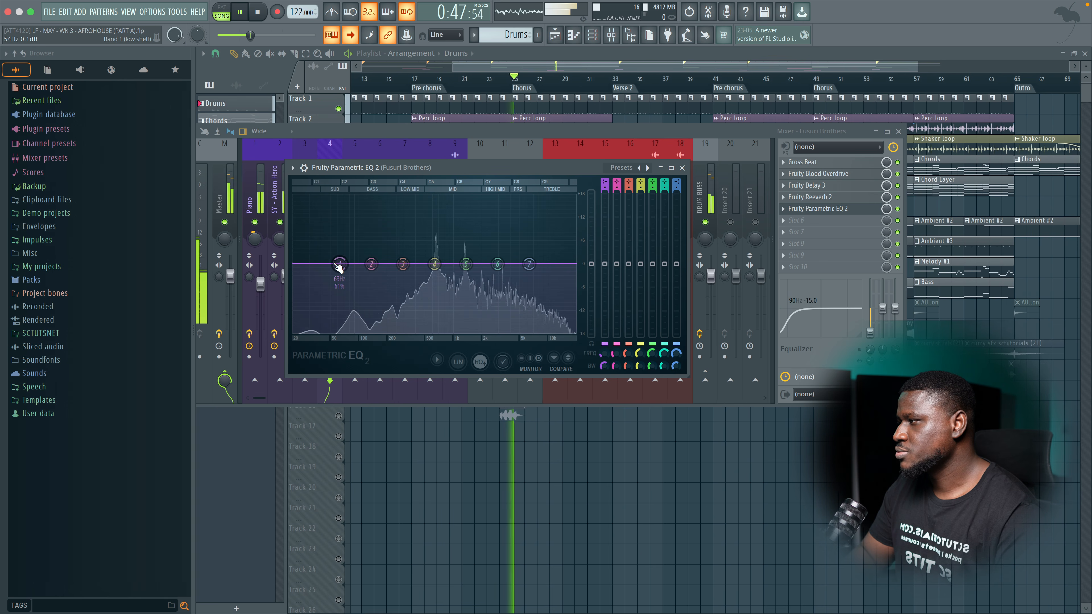
pyautogui.rightClick(338, 264)
pyautogui.moveTo(356, 294)
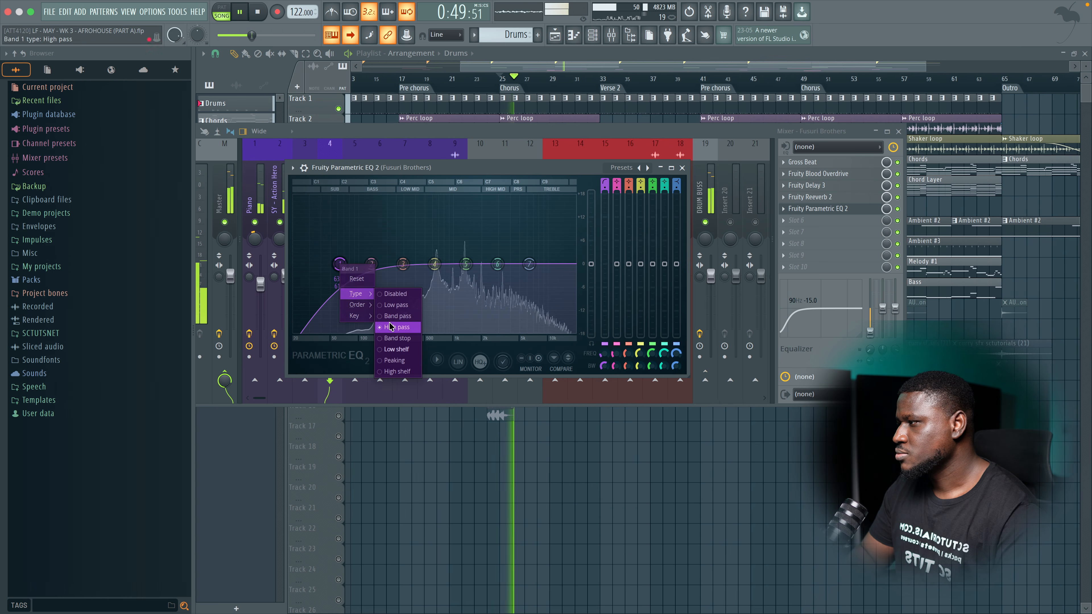
pyautogui.click(395, 327)
pyautogui.moveTo(339, 264); pyautogui.dragTo(370, 264)
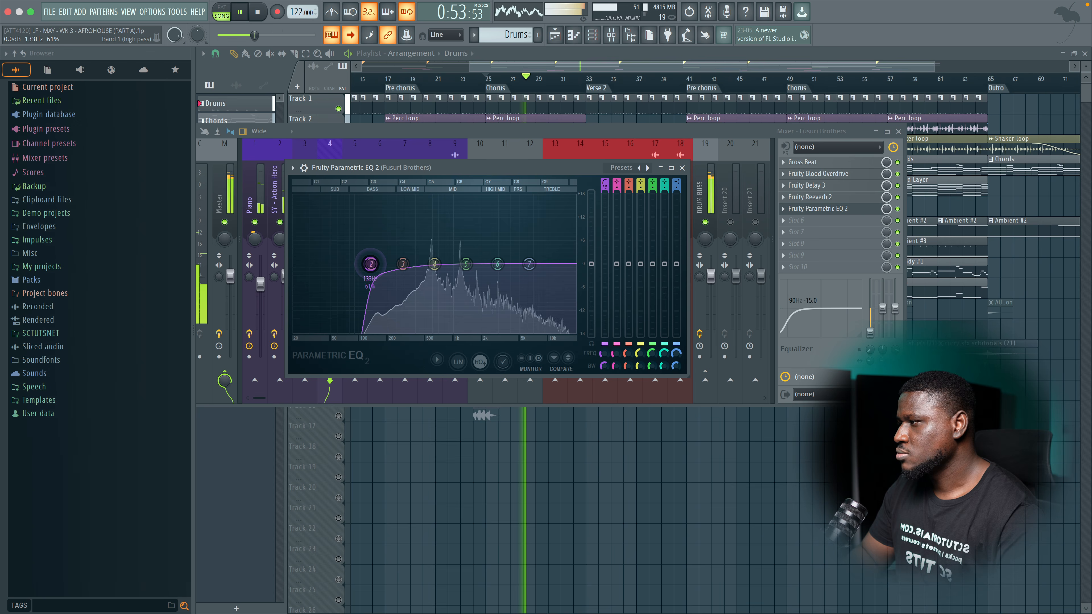
pyautogui.press('space')
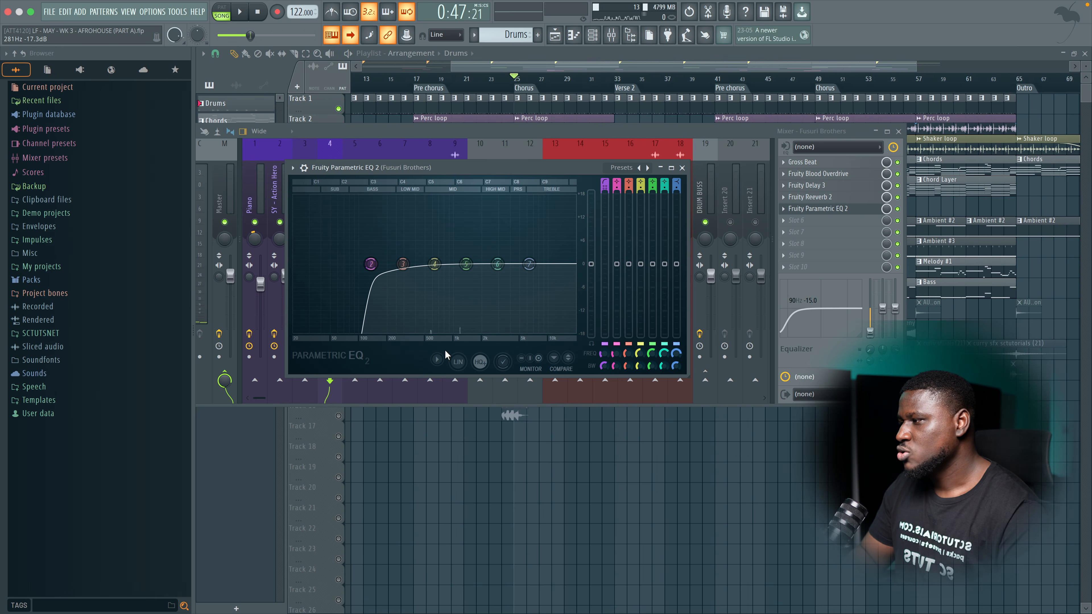
# Enable the heatmap with enhanced frequency in the Fusuri Brothers EQ options.
pyautogui.click(438, 360)
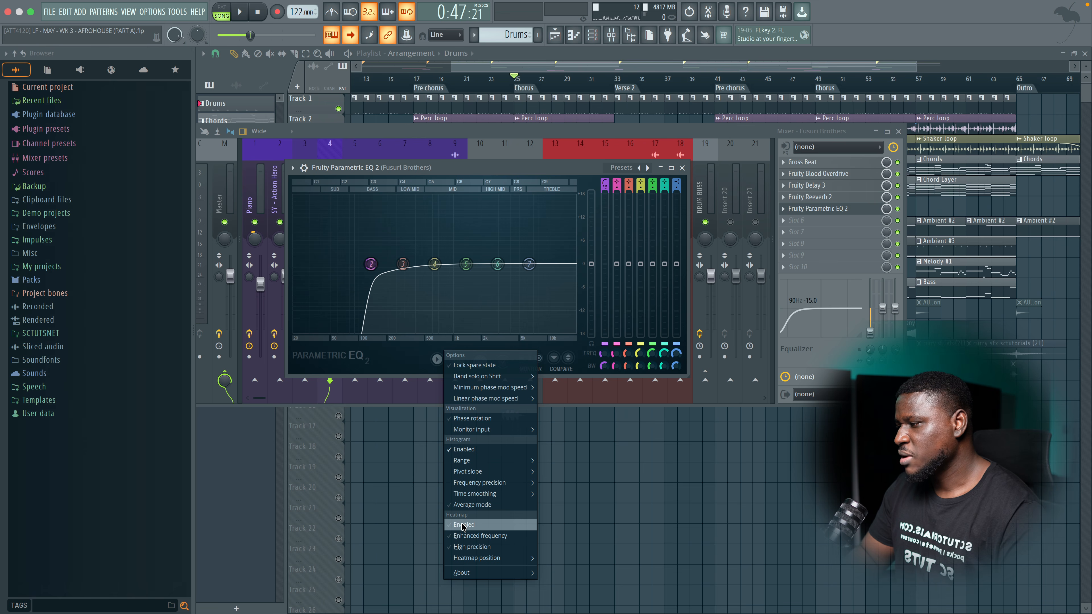
pyautogui.click(464, 536)
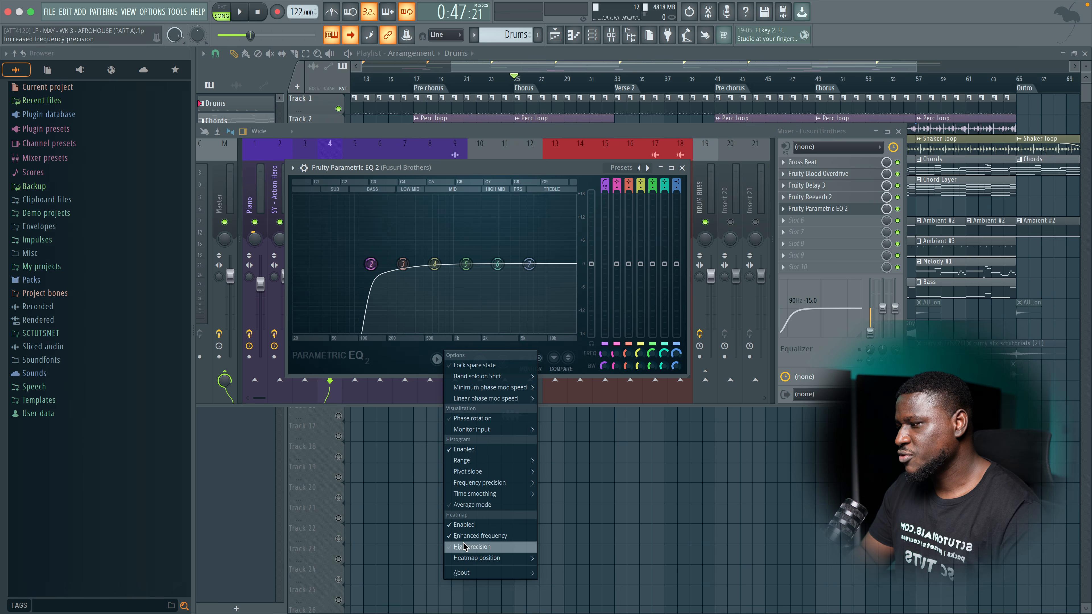
pyautogui.click(400, 366)
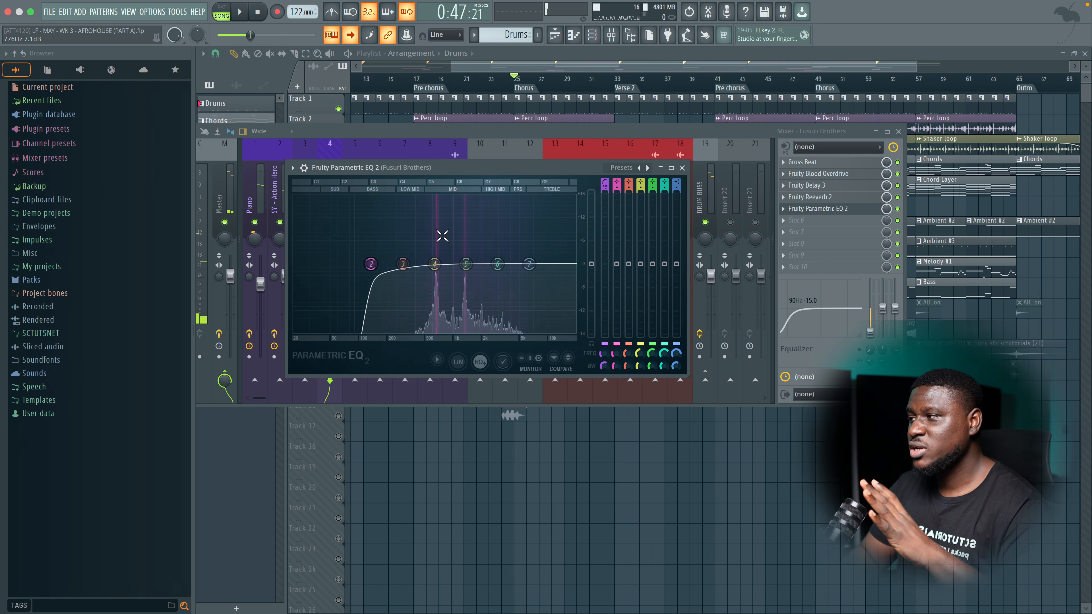
# Raise the Fusuri Brothers high-pass cutoff to about 201 Hz during playback and close the EQ window.
pyautogui.press('space')
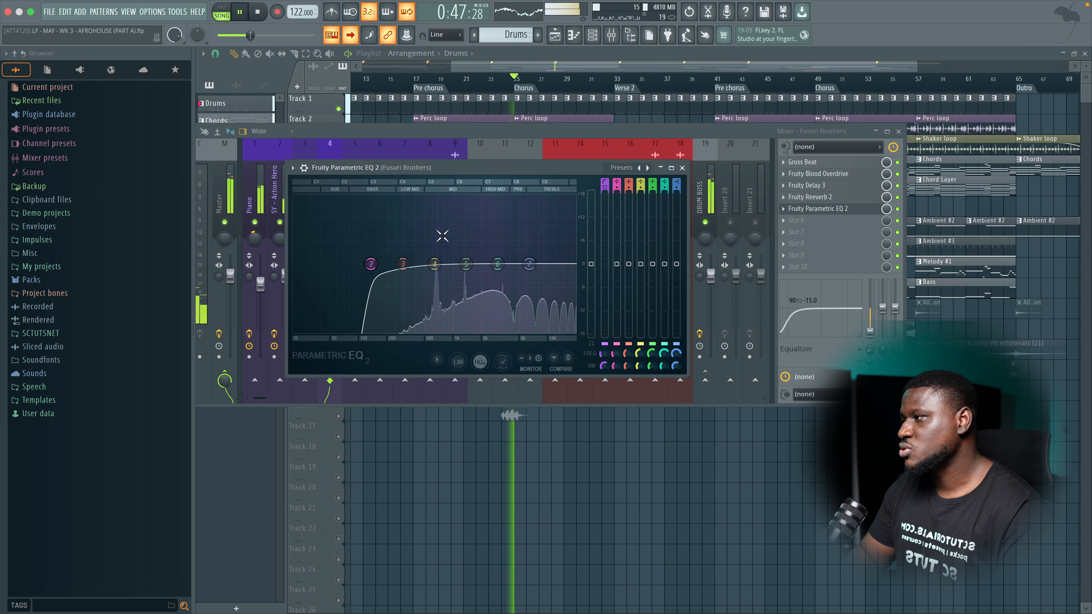
pyautogui.moveTo(371, 264); pyautogui.dragTo(387, 264)
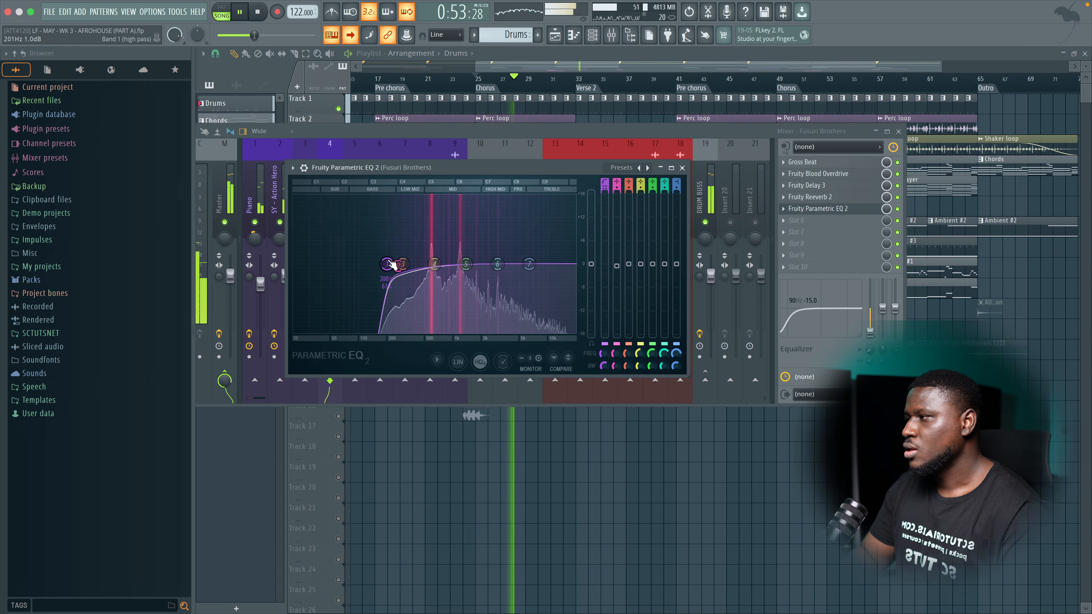
pyautogui.press('space')
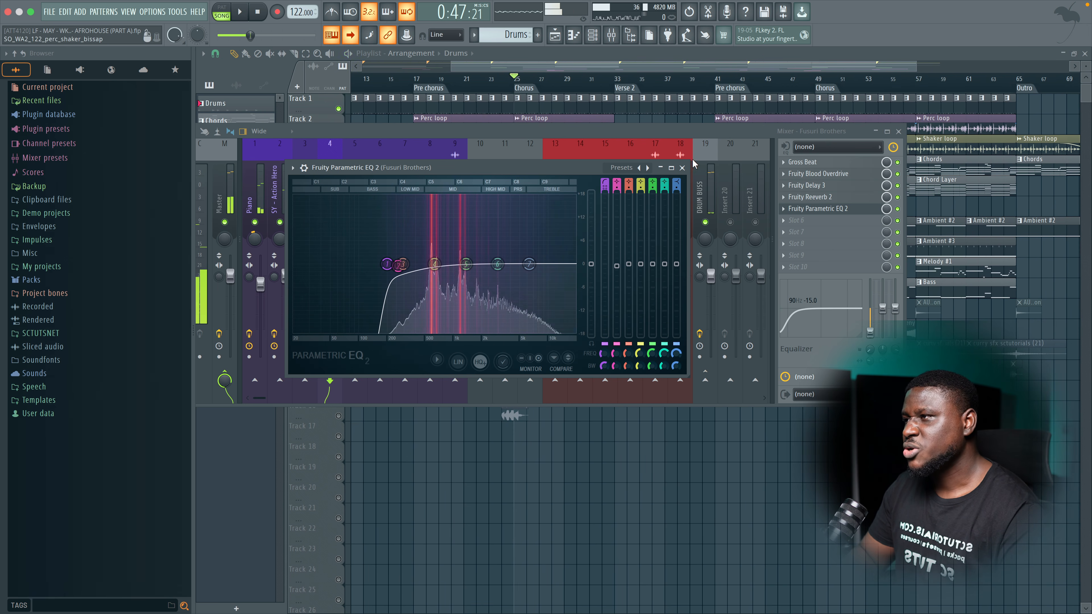
pyautogui.click(682, 168)
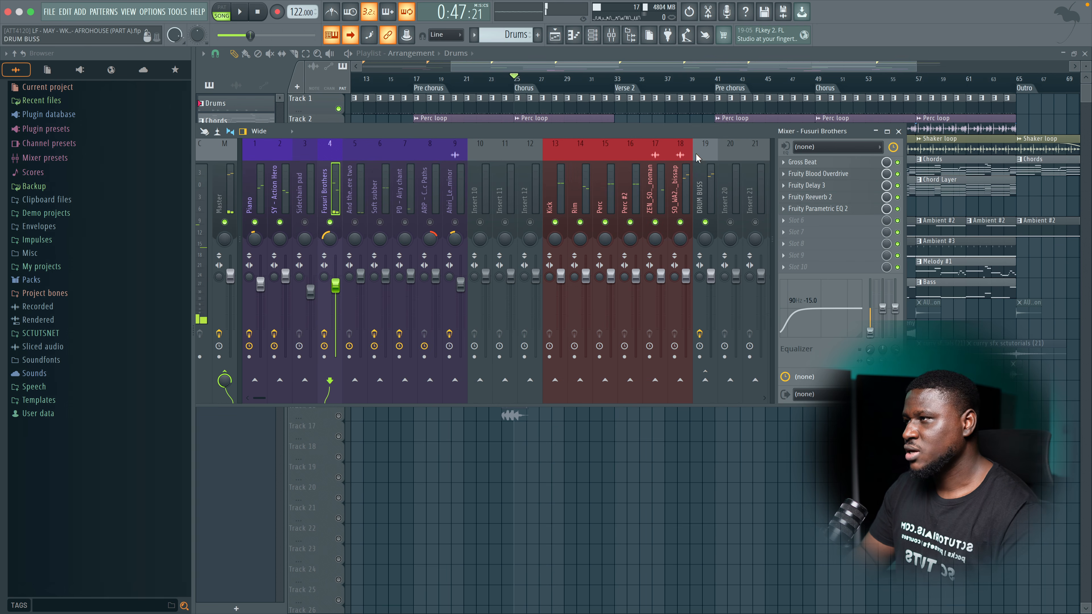
# Move the mixer down to reveal the upper playlist tracks, unmute the And there were two channel and audition it during playback.
pyautogui.moveTo(679, 126); pyautogui.dragTo(683, 288)
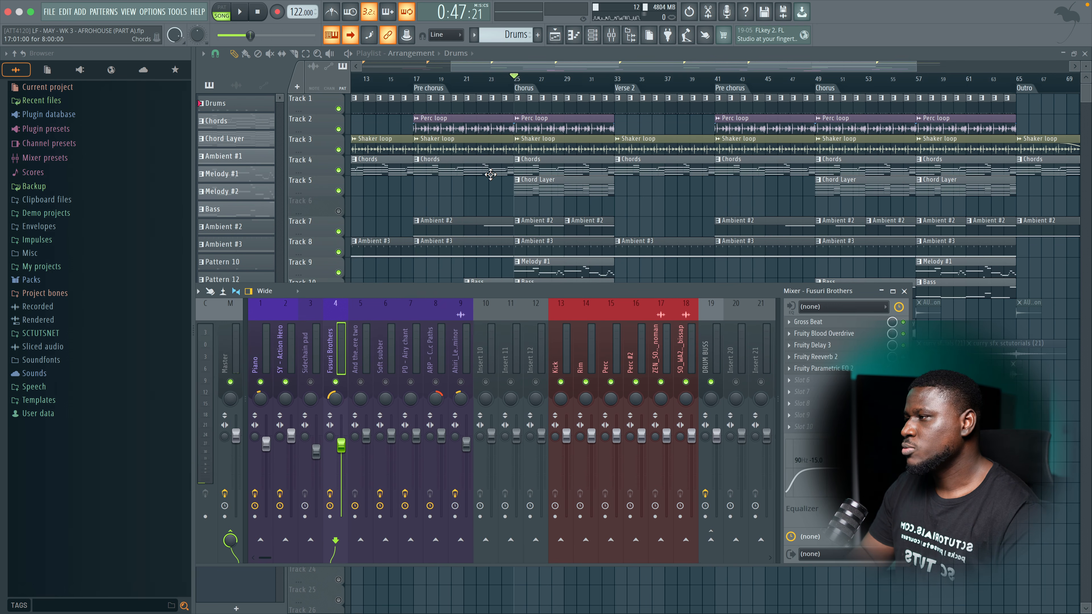
pyautogui.scroll(-1, 490, 174)
pyautogui.press('space')
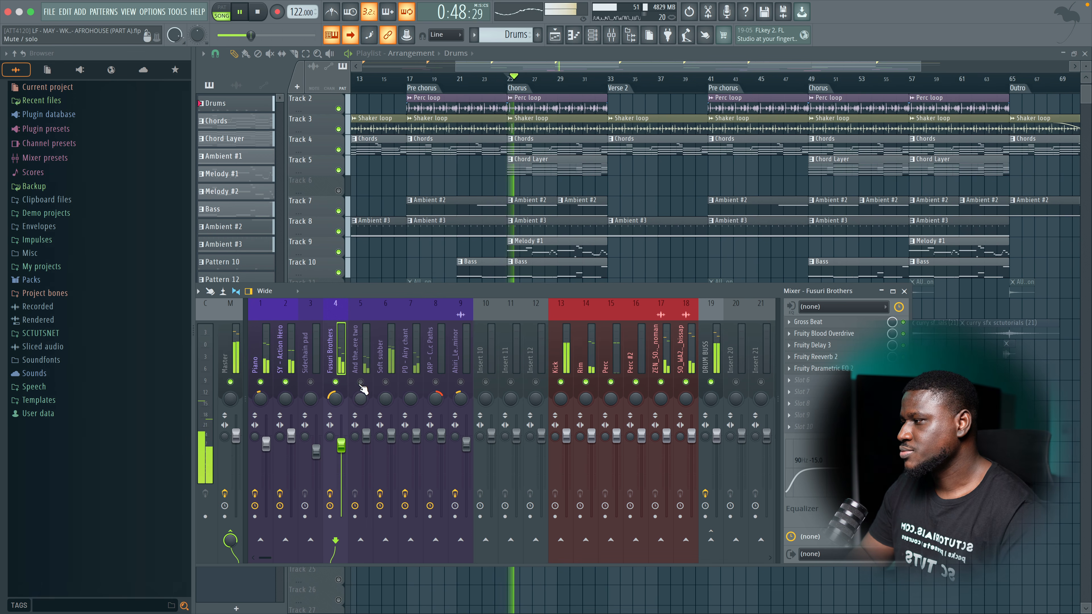
pyautogui.click(362, 366)
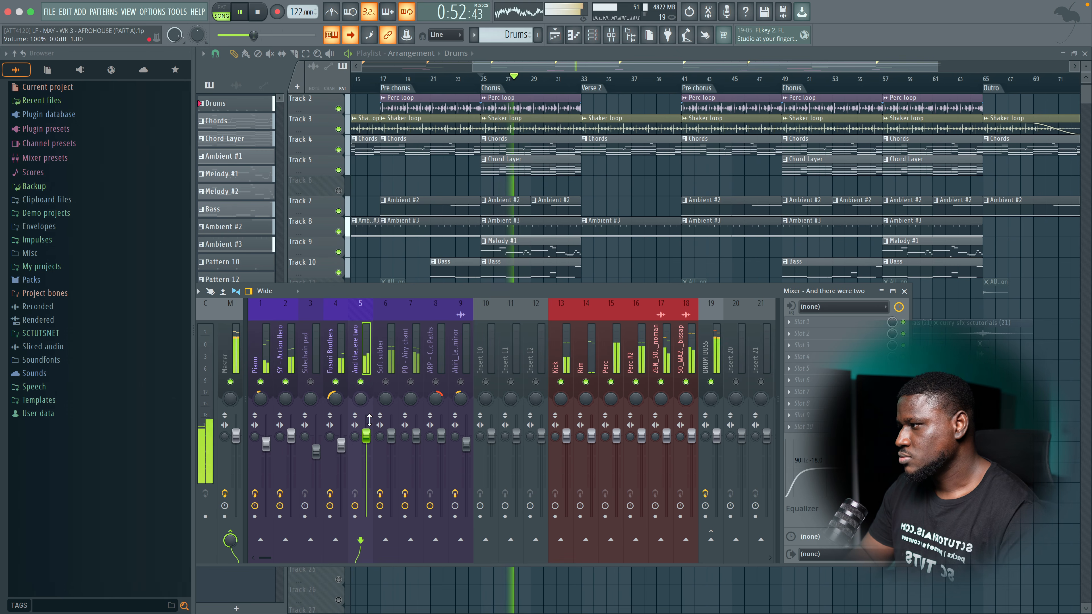
pyautogui.press('space')
# Add Fruity Parametric EQ 2 to the And there were two channel and high-pass its low end with band 1 during playback.
pyautogui.click(802, 322)
pyautogui.moveTo(803, 333)
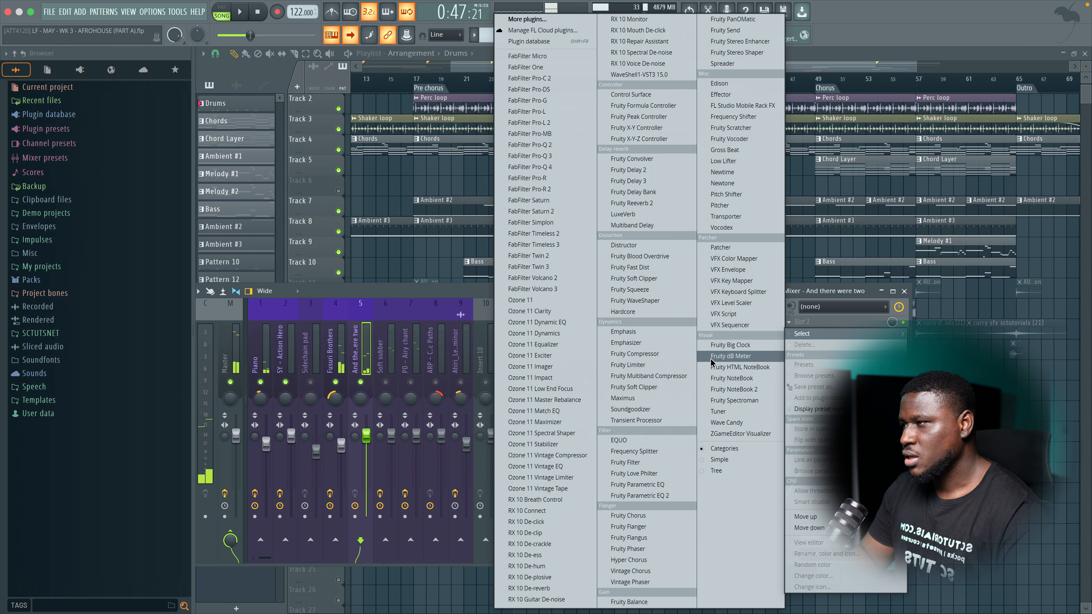
pyautogui.click(652, 497)
pyautogui.press('space')
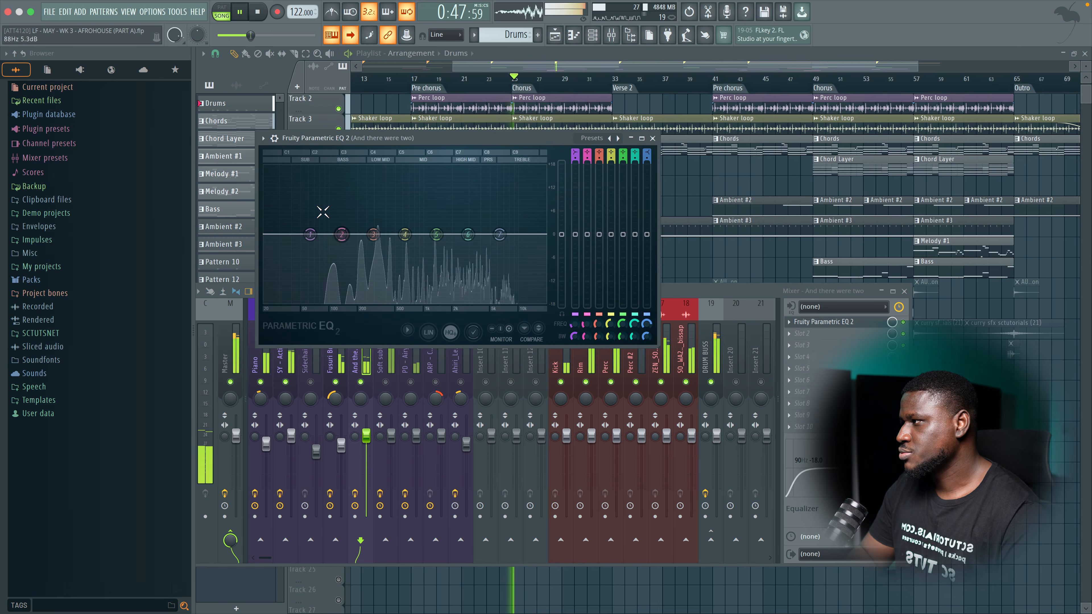
pyautogui.moveTo(320, 265)
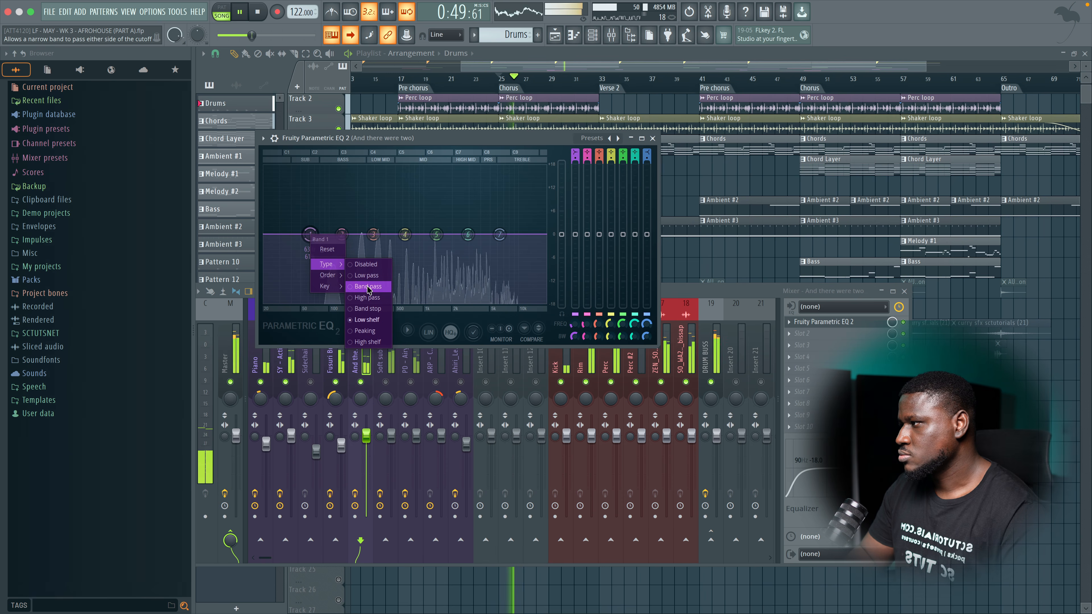
pyautogui.click(368, 298)
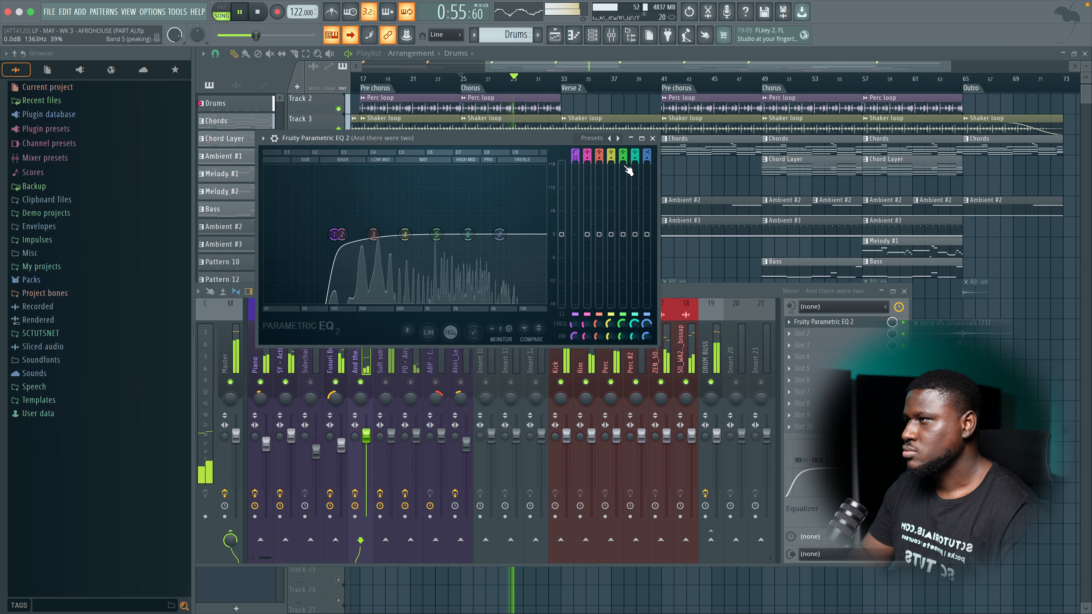
pyautogui.click(652, 138)
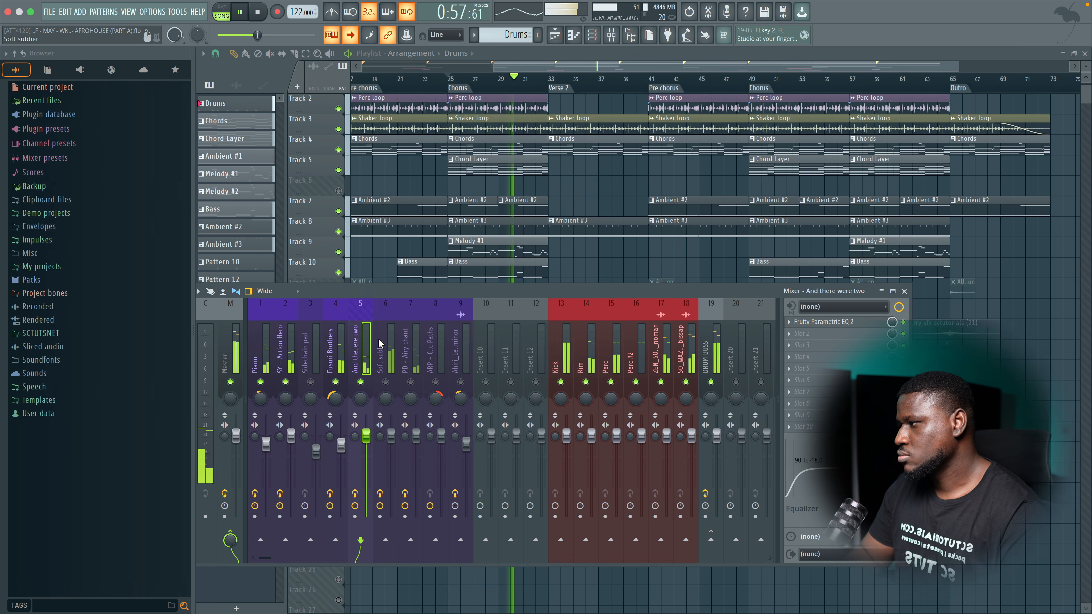
# Unmute the Soft subber channel and audition it together with the other playing channels.
pyautogui.click(392, 384)
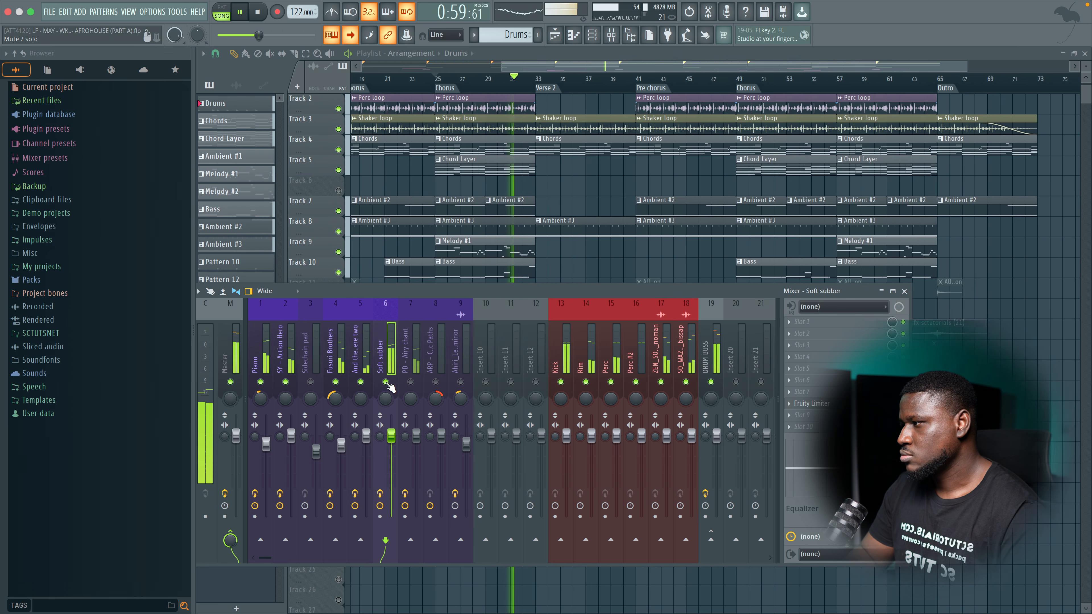
pyautogui.press('space')
pyautogui.press('space')
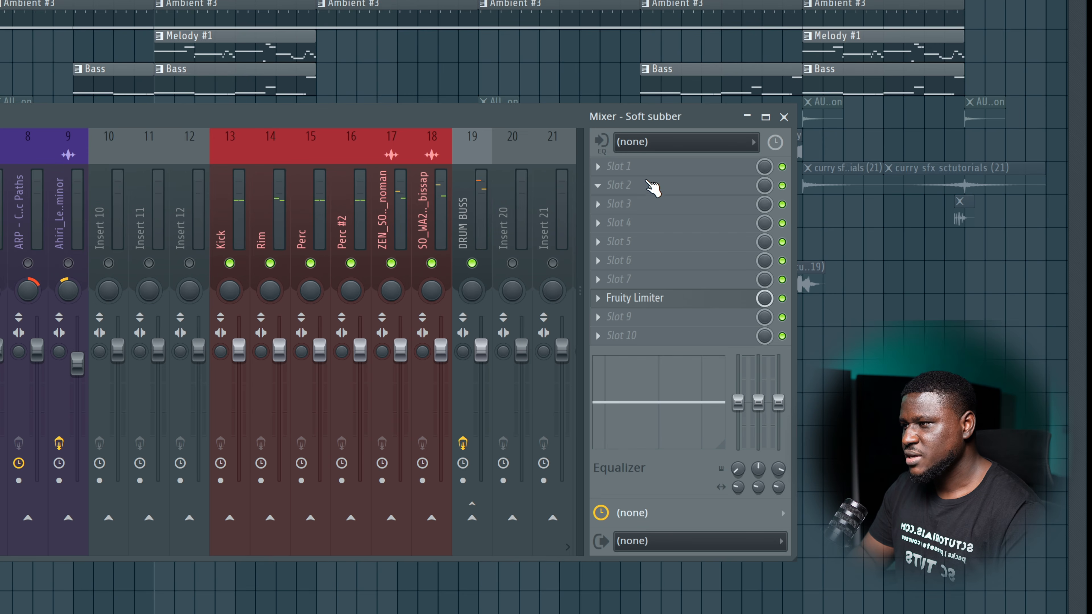
# Move Fruity Limiter to slot 6 of the Soft subber channel and load Fruity Parametric EQ 2 in slot 8.
pyautogui.moveTo(672, 309); pyautogui.dragTo(664, 260)
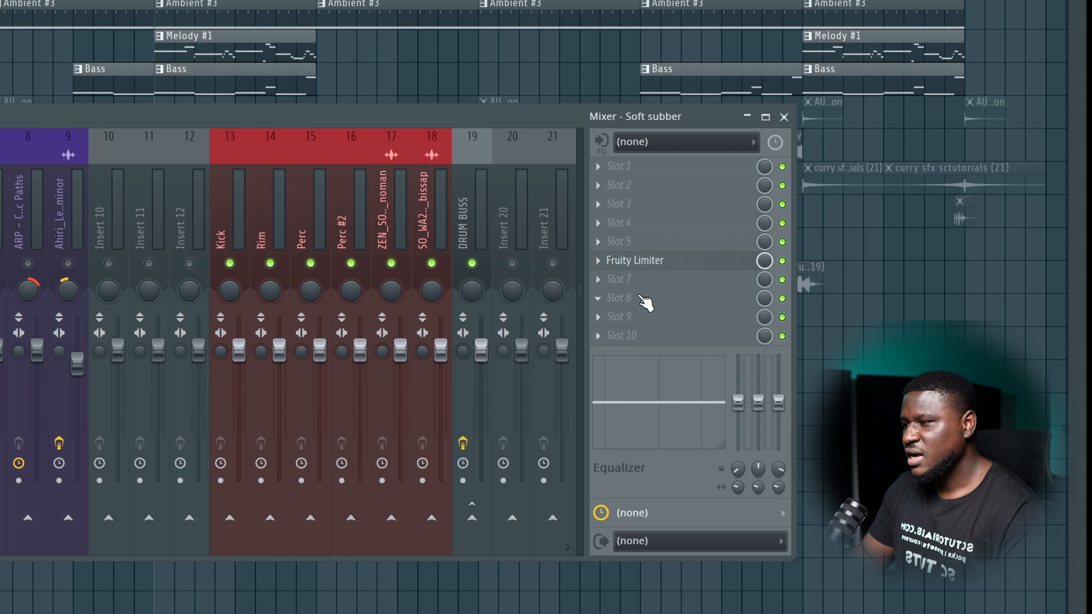
pyautogui.click(645, 301)
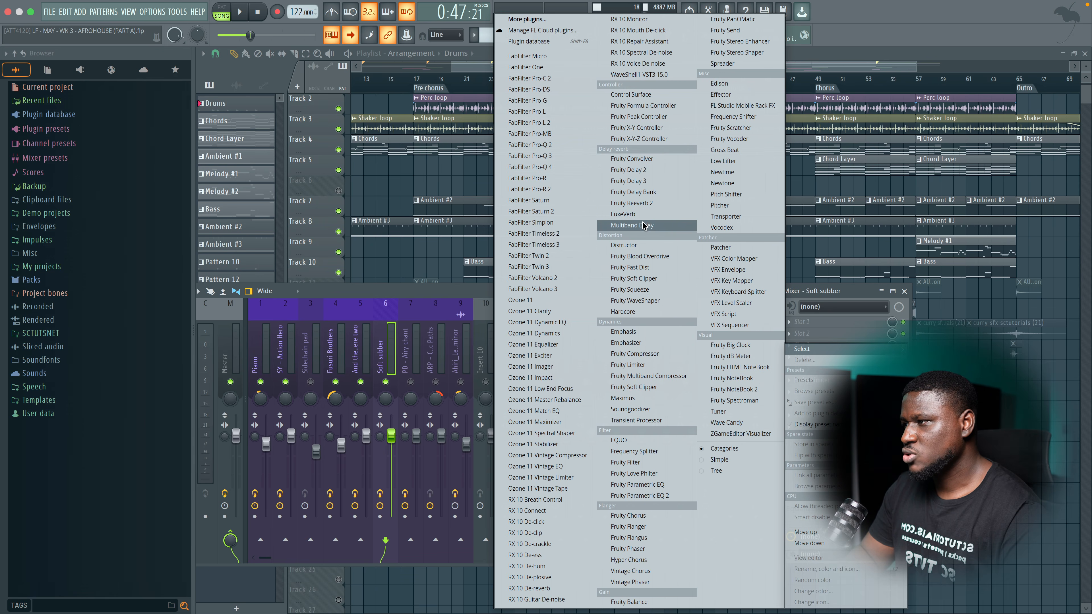
pyautogui.click(641, 496)
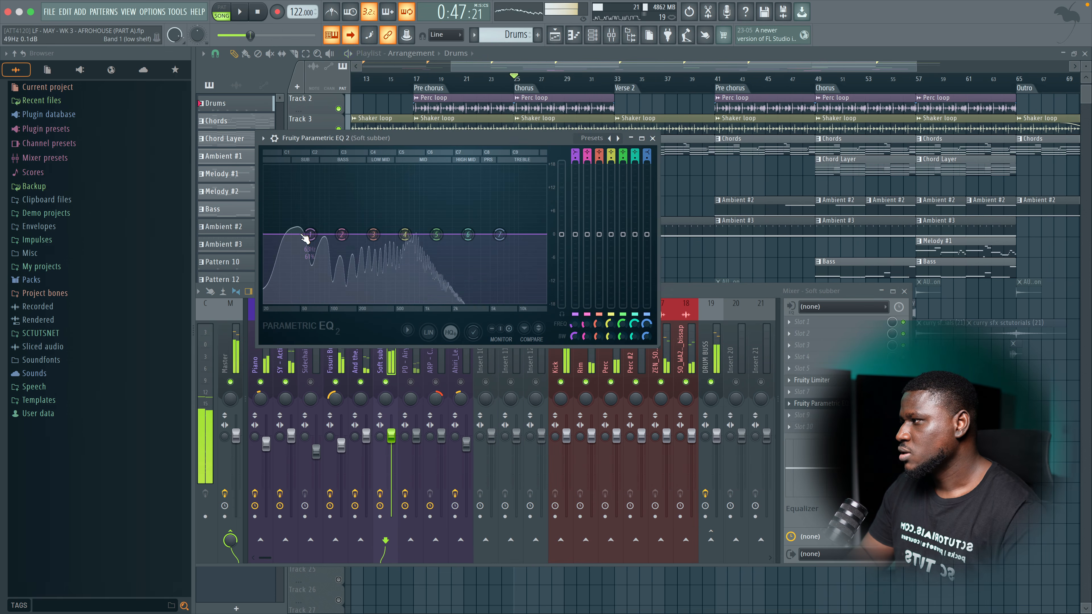
# Set band 1 of the Soft subber EQ to a Steep 8 high pass at about 29 Hz.
pyautogui.moveTo(310, 235); pyautogui.dragTo(284, 238)
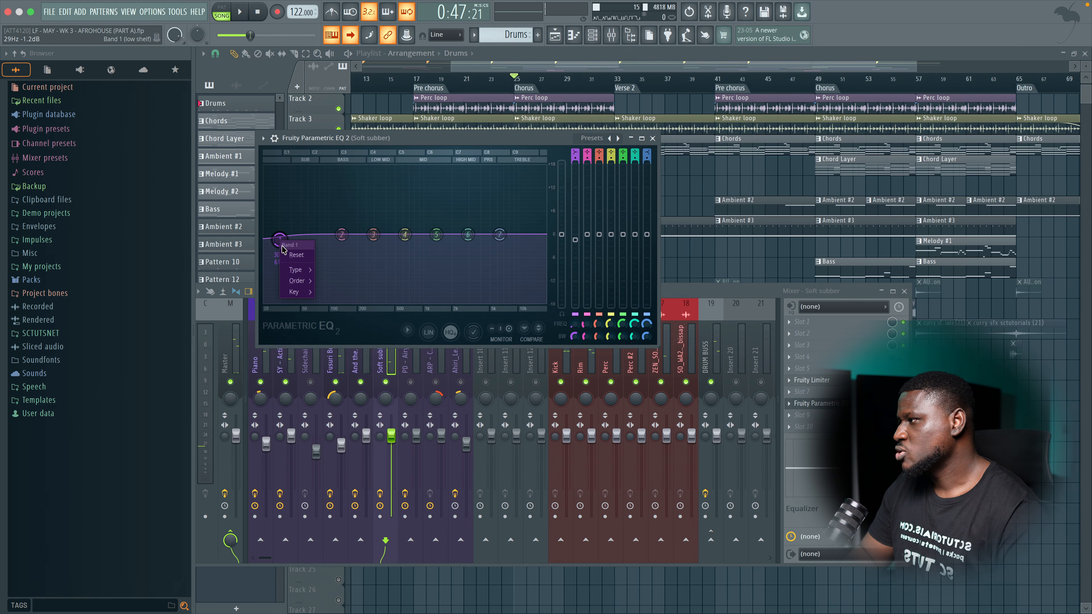
pyautogui.moveTo(304, 274)
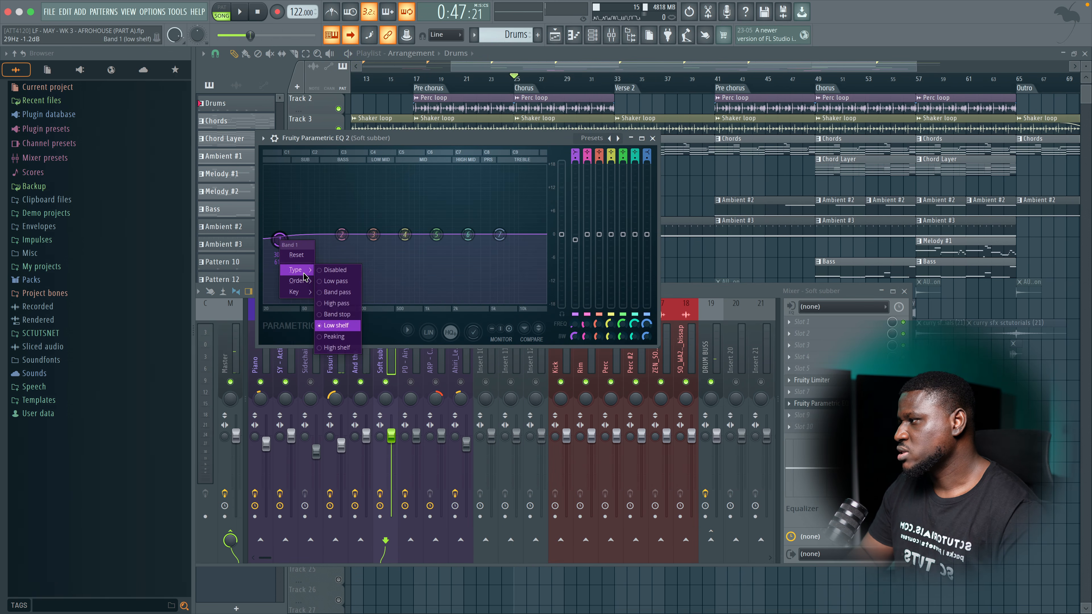
pyautogui.click(335, 303)
pyautogui.moveTo(301, 281)
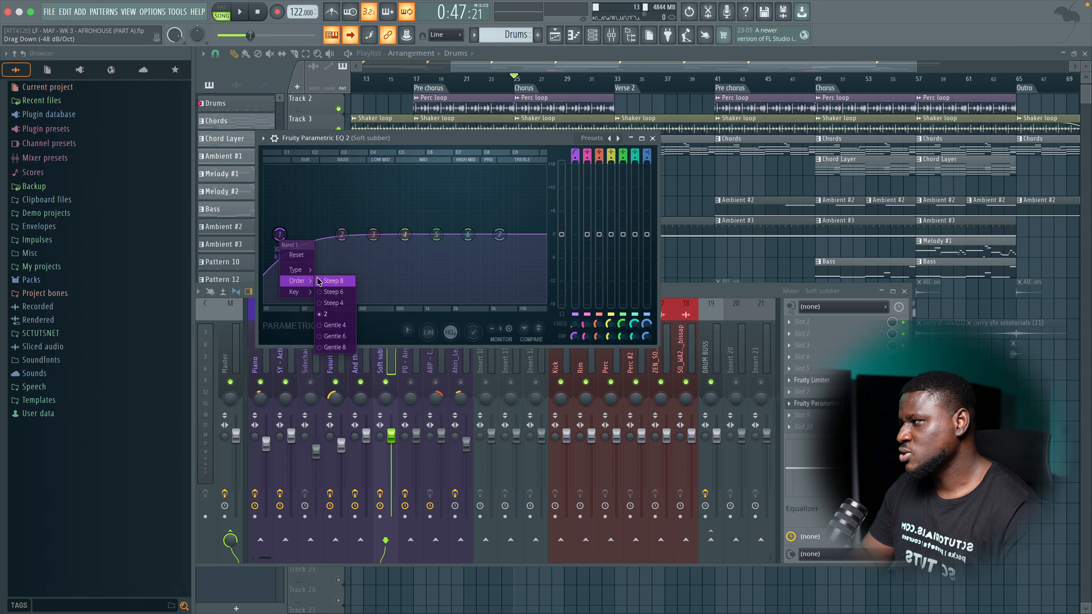
pyautogui.click(282, 226)
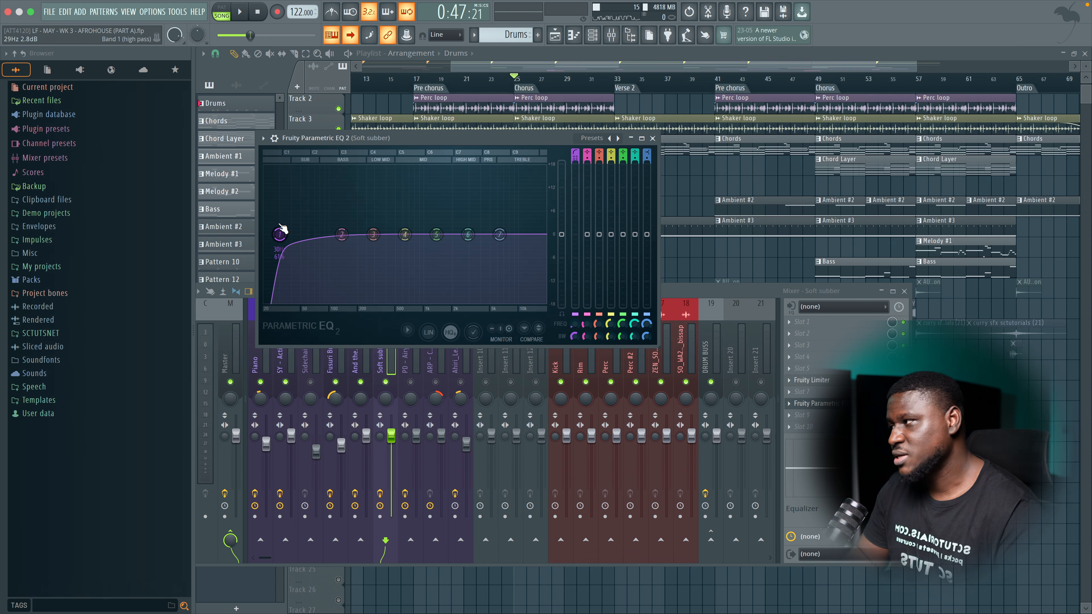
# Fine-tune the Soft subber high-pass cutoff around 29 Hz during playback and close the EQ window.
pyautogui.press('space')
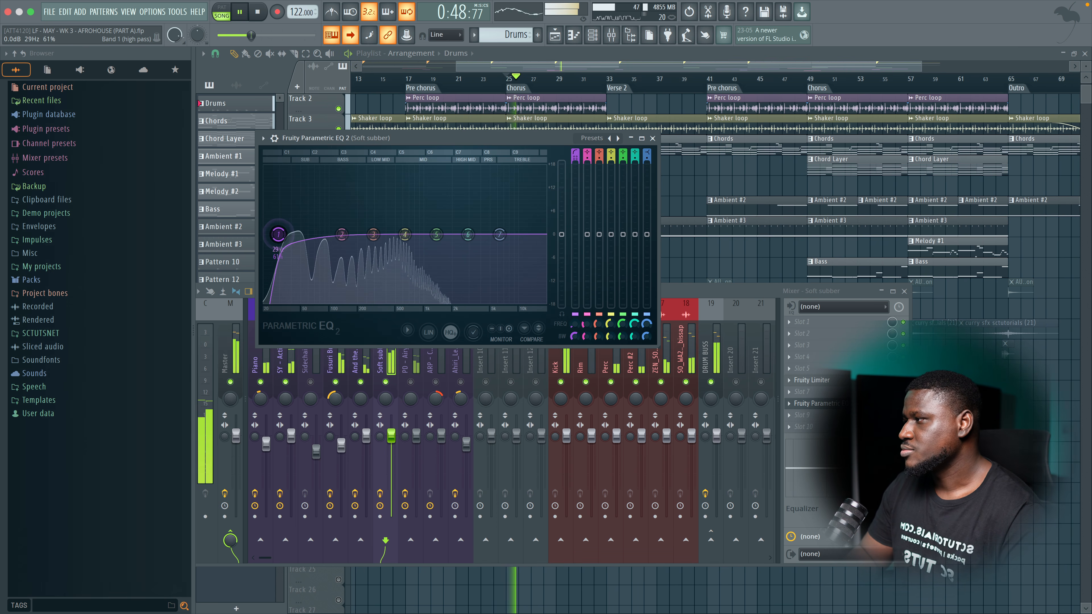
pyautogui.moveTo(279, 234); pyautogui.dragTo(281, 234)
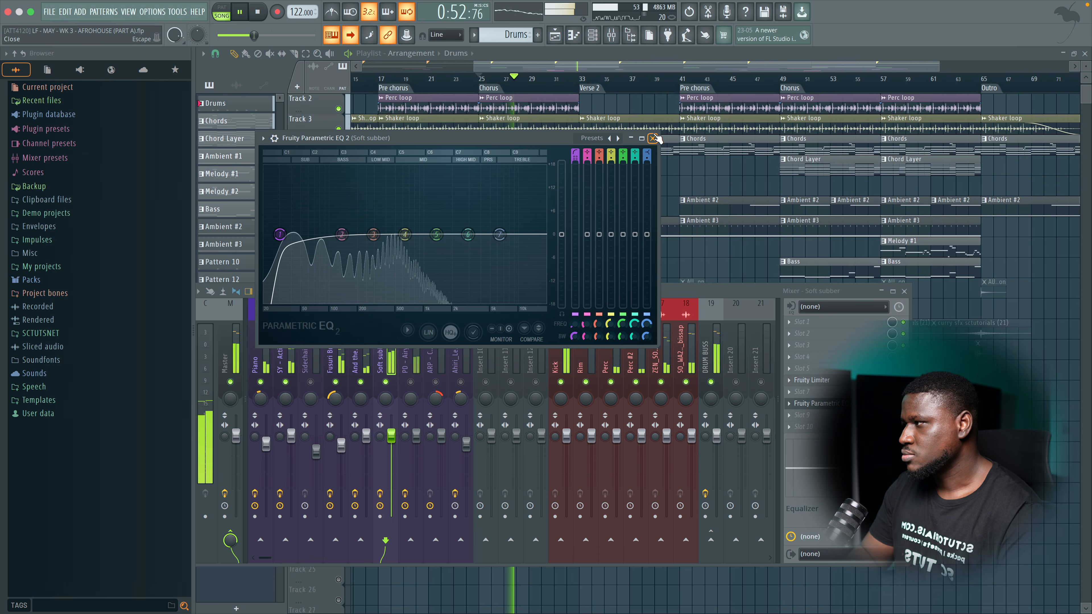
pyautogui.click(653, 138)
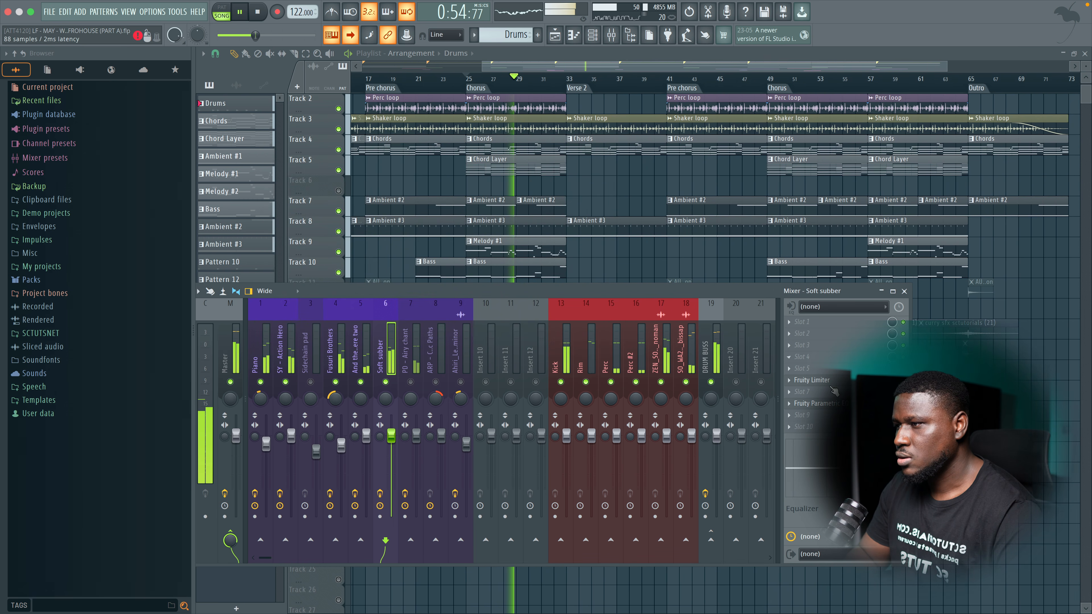
# Reopen the Soft subber EQ to check its curve, close it and audition the mix again.
pyautogui.press('space')
pyautogui.click(821, 403)
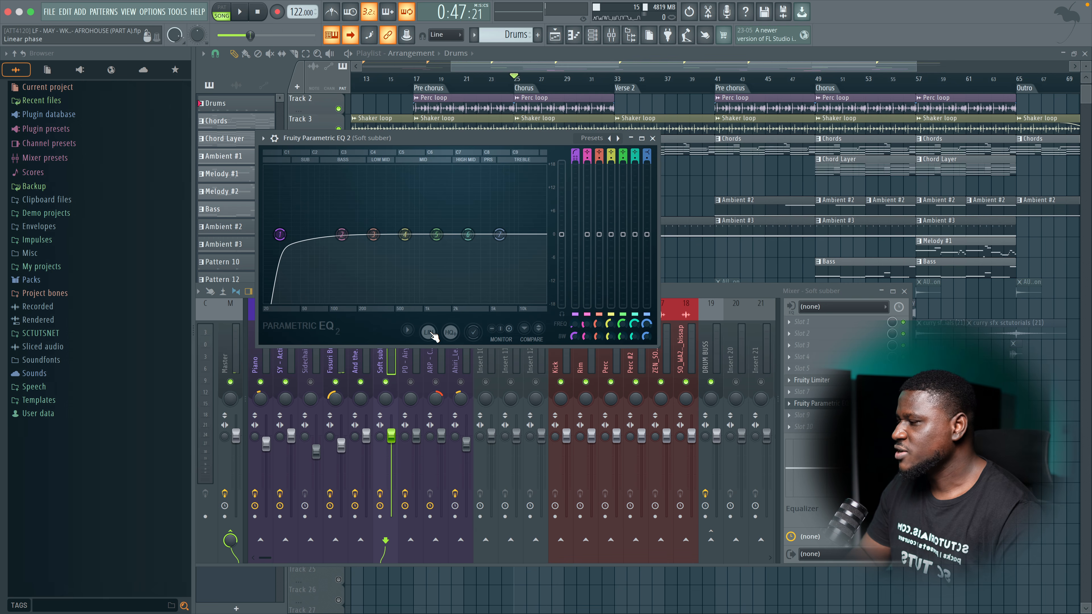
pyautogui.click(652, 138)
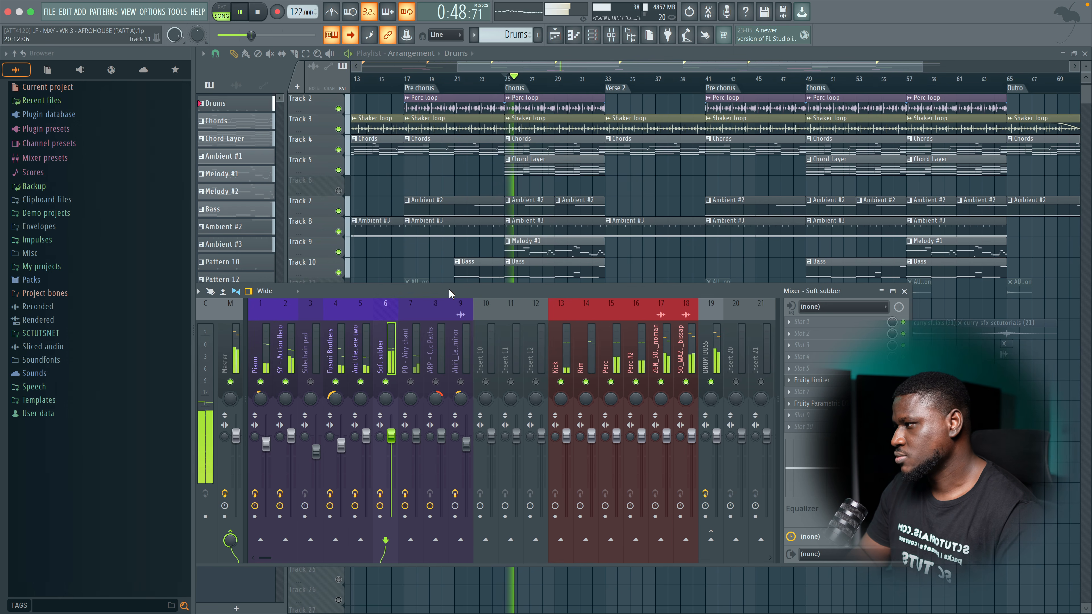
pyautogui.press('space')
# Unmute the PD - Airy chant channel and add Fruity Parametric EQ 2 in its slot 2 during playback.
pyautogui.click(417, 359)
pyautogui.press('space')
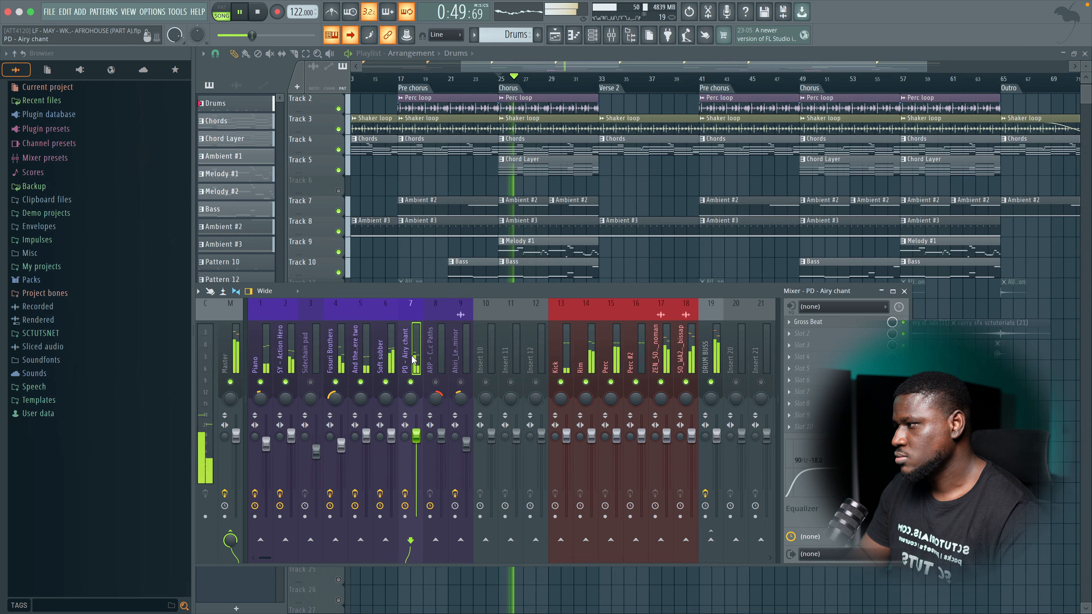
pyautogui.click(802, 333)
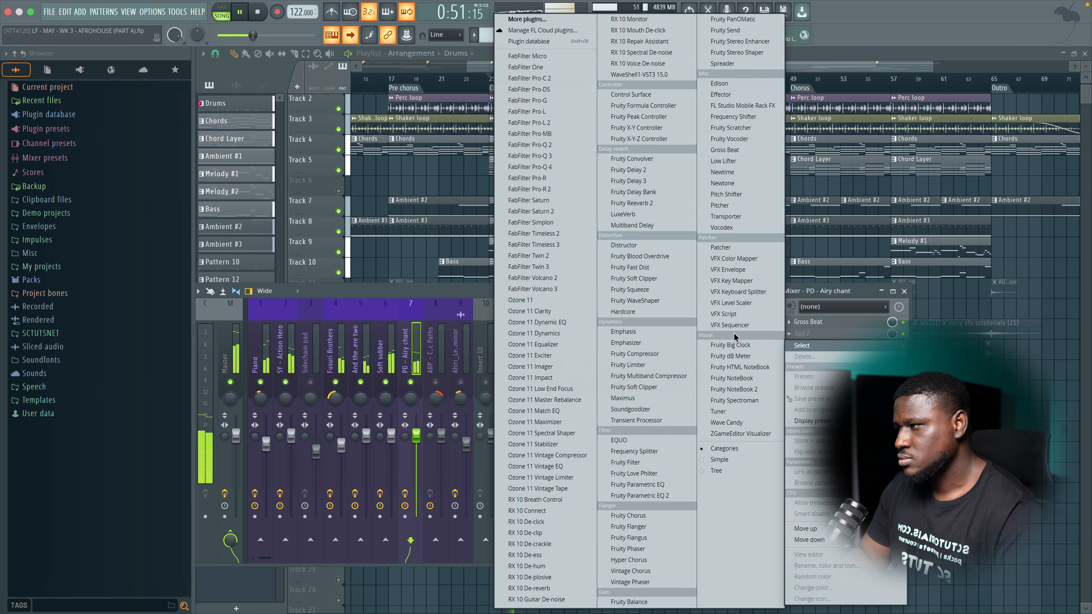
pyautogui.click(640, 496)
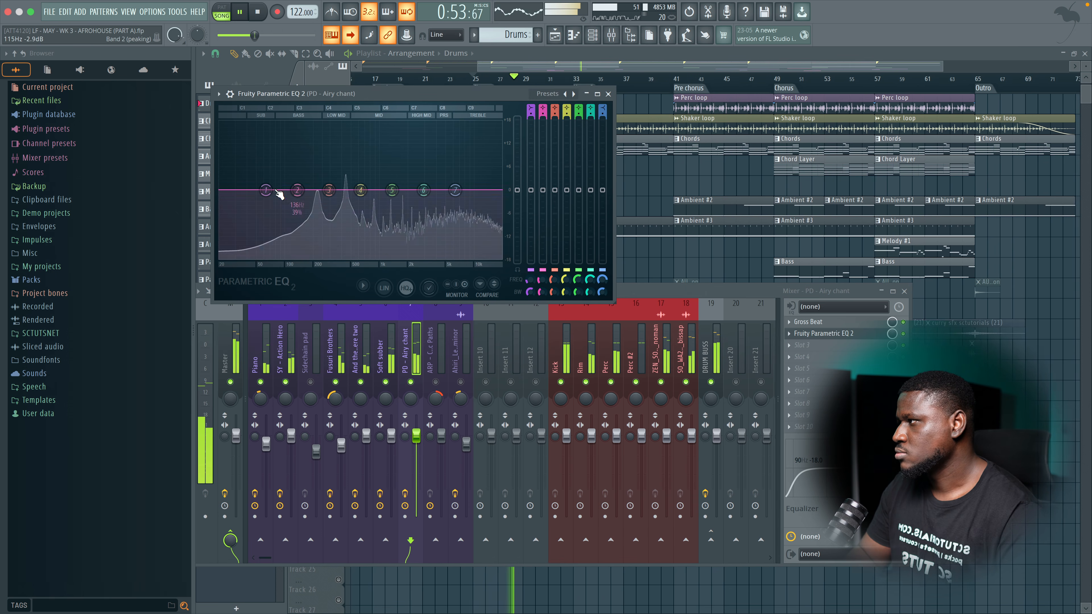
# Set band 1 of the PD - Airy chant EQ to a Steep 8 high pass and raise its cutoff during playback.
pyautogui.press('space')
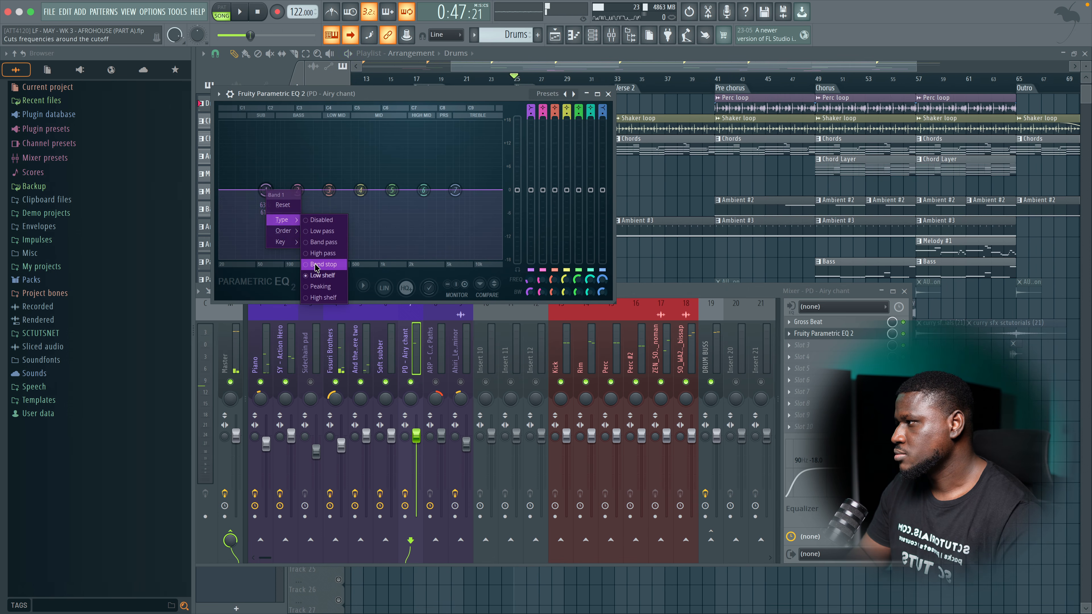
pyautogui.click(319, 255)
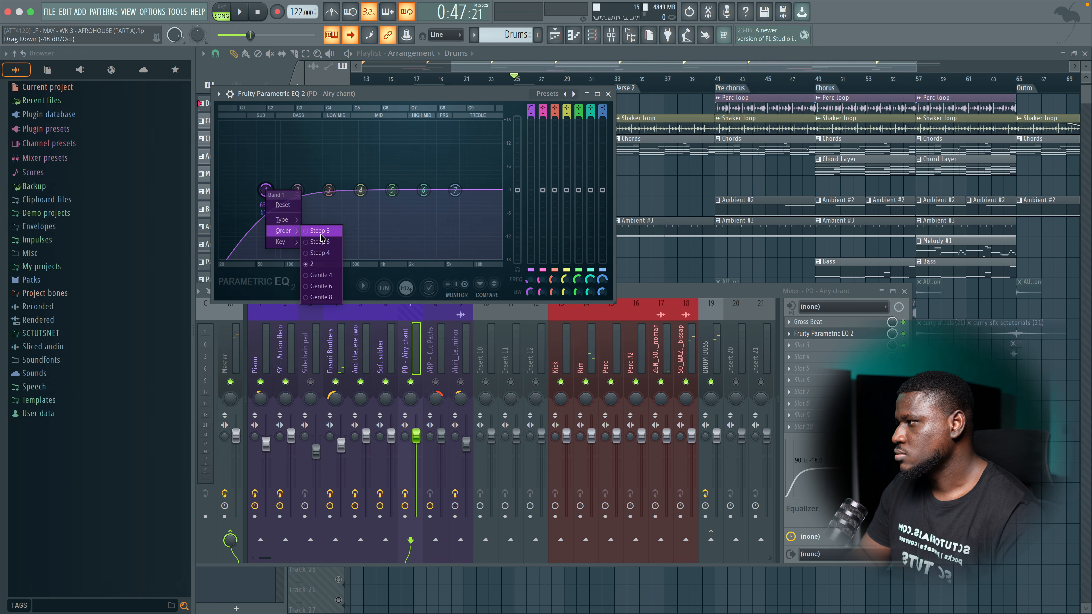
pyautogui.click(321, 238)
pyautogui.press('space')
pyautogui.moveTo(269, 191); pyautogui.dragTo(290, 190)
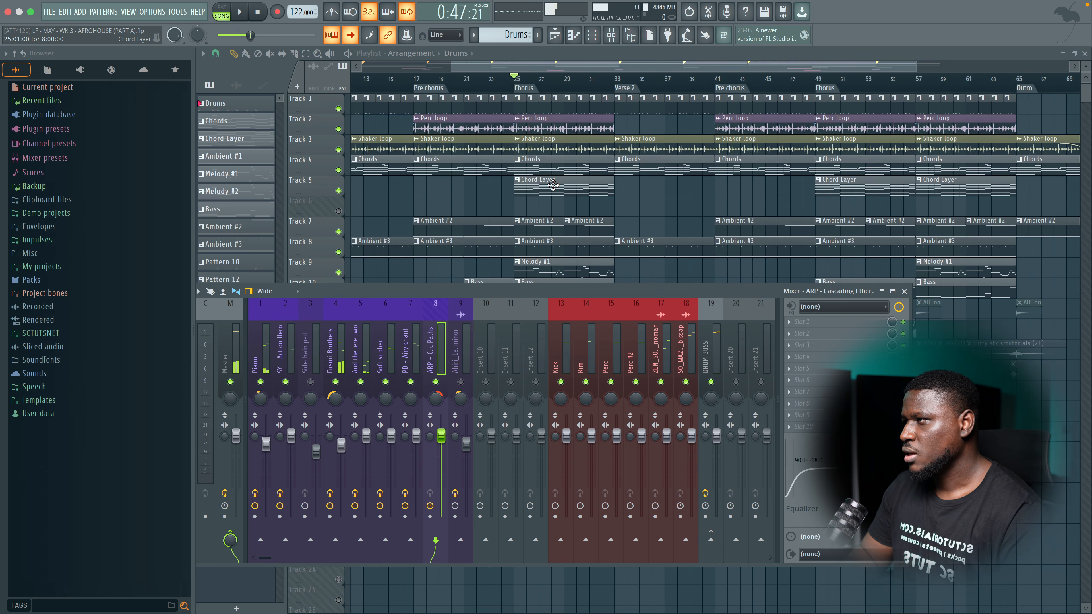
# Unmute playlist track 11 and audition it from the start of the first Pre chorus at bar 17.
pyautogui.scroll(-3, 549, 183)
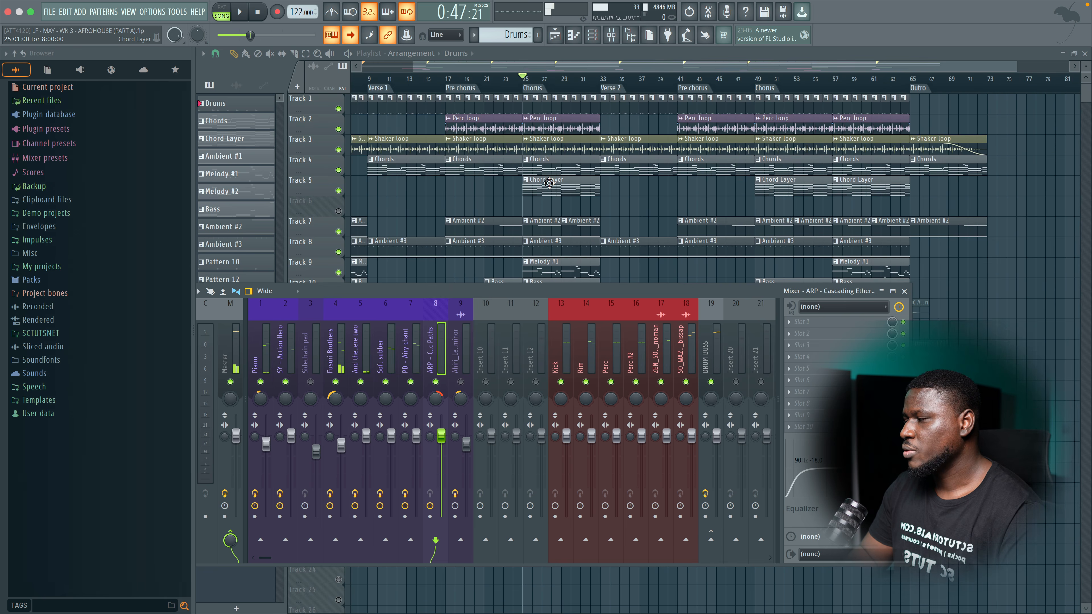
pyautogui.scroll(-3, 549, 183)
pyautogui.click(339, 190)
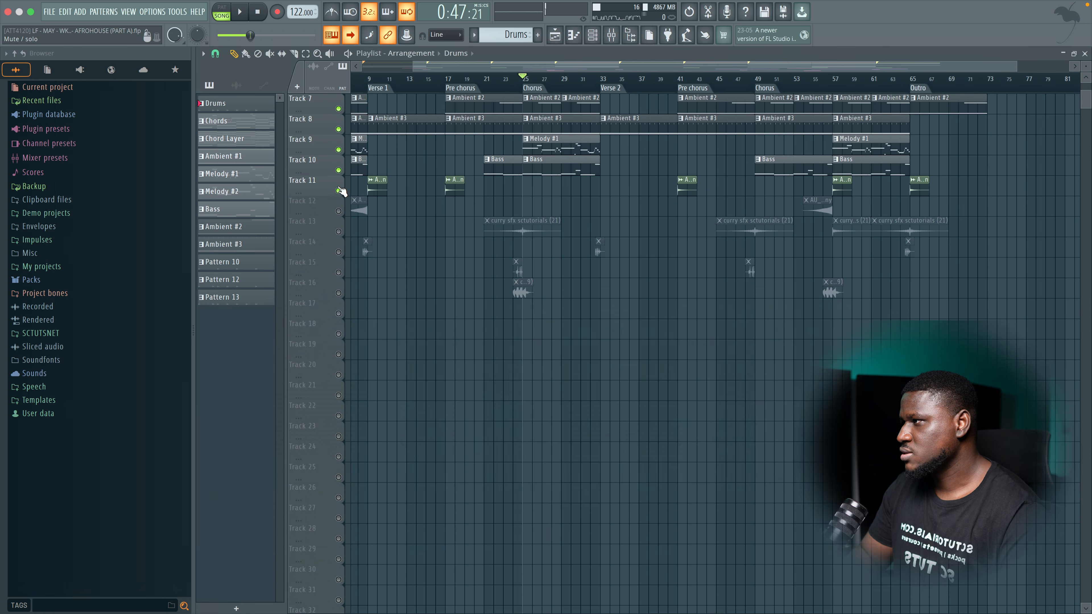
pyautogui.click(444, 81)
pyautogui.press('space')
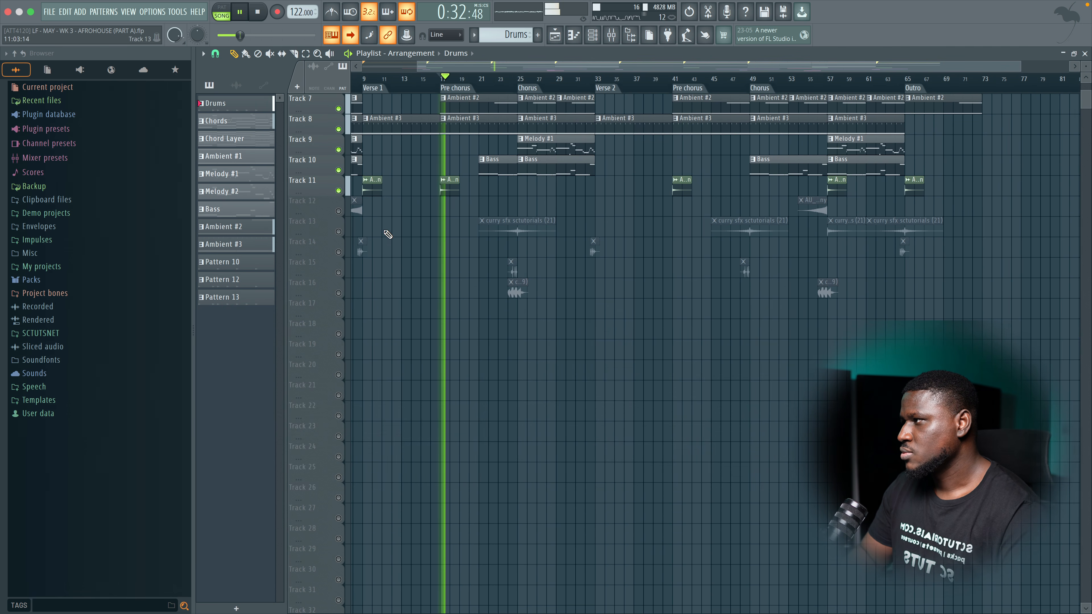
pyautogui.press('space')
# Unmute playlist tracks 13 to 17 and audition the arrangement from about bar 23 into the first Chorus.
pyautogui.click(338, 231)
pyautogui.click(338, 252)
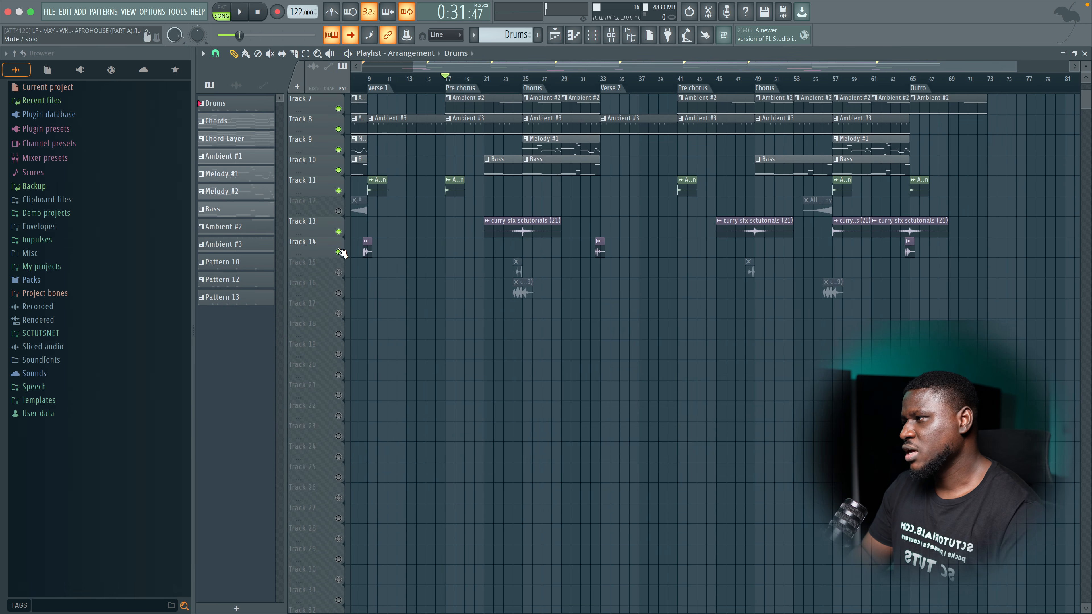
pyautogui.click(334, 292)
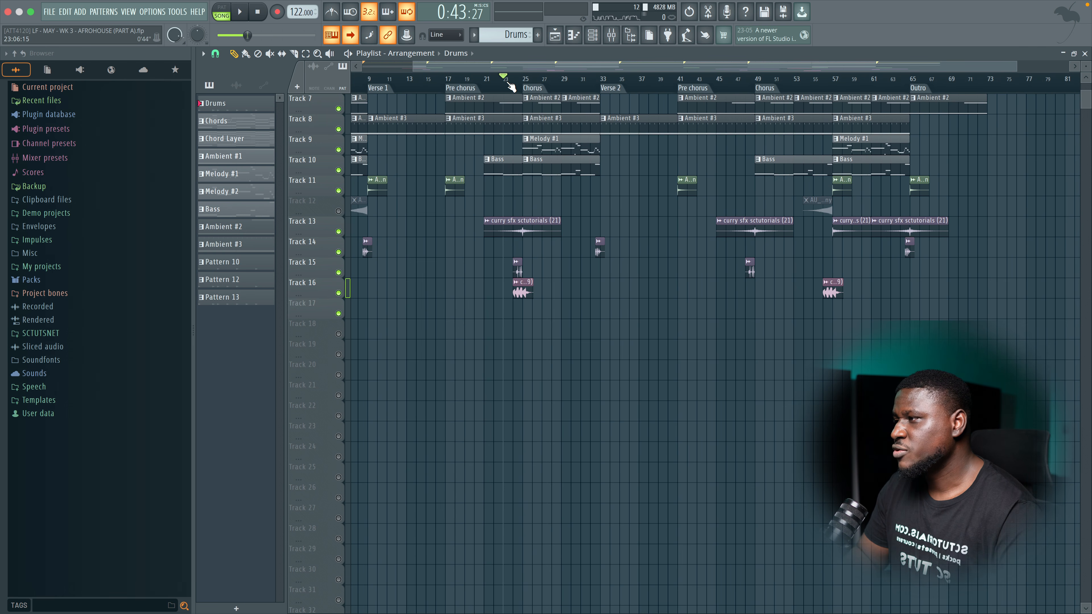
pyautogui.press('space')
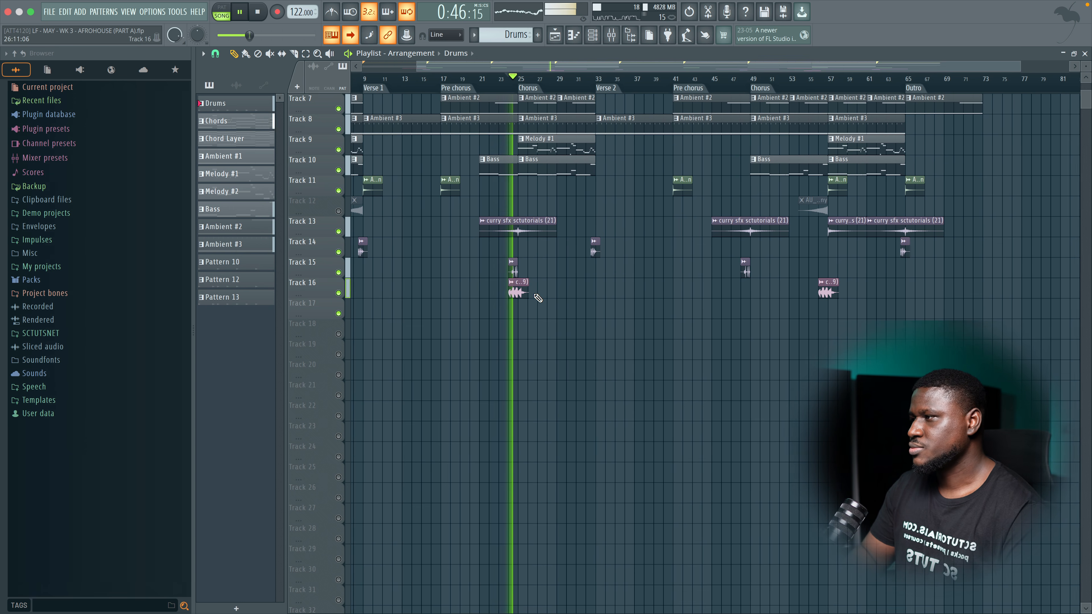
pyautogui.scroll(3, 571, 216)
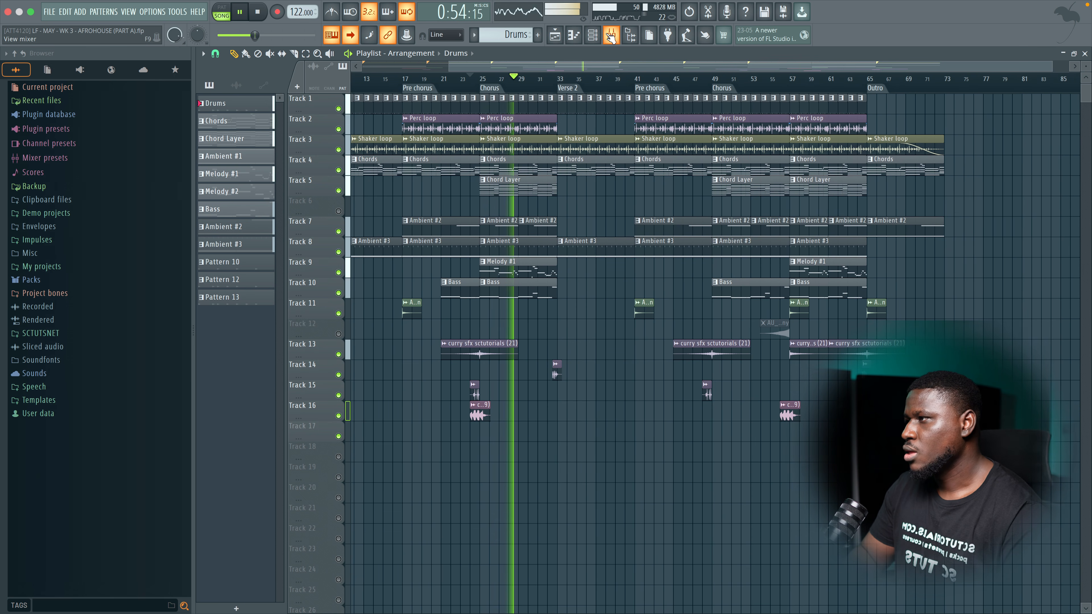
# Solo playlist track 1, unmute the Perc loop on track 2, and audition both from the first Chorus.
pyautogui.click(610, 37)
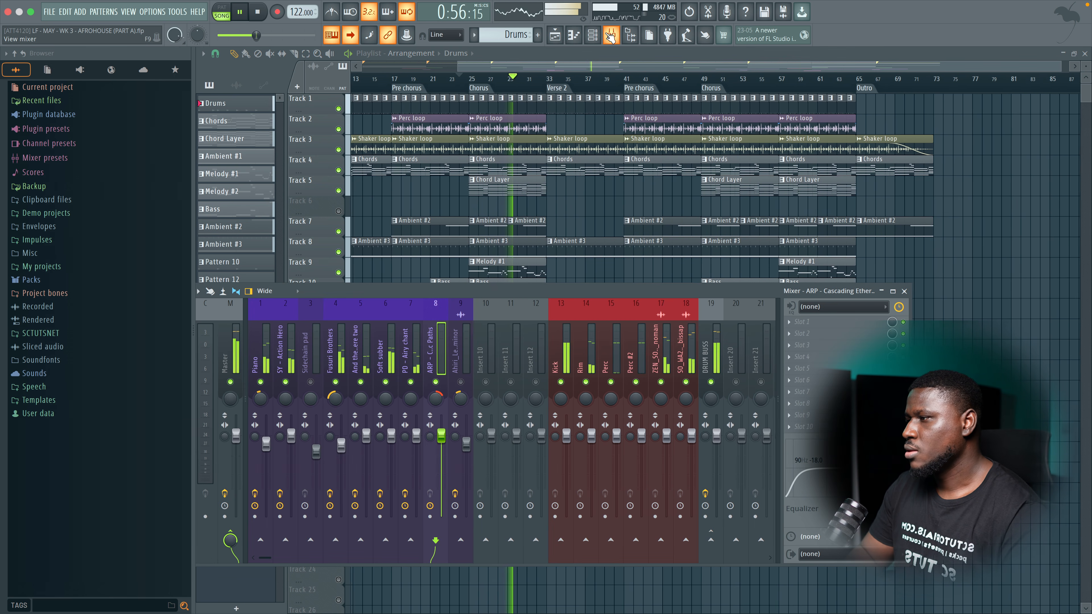
pyautogui.press('space')
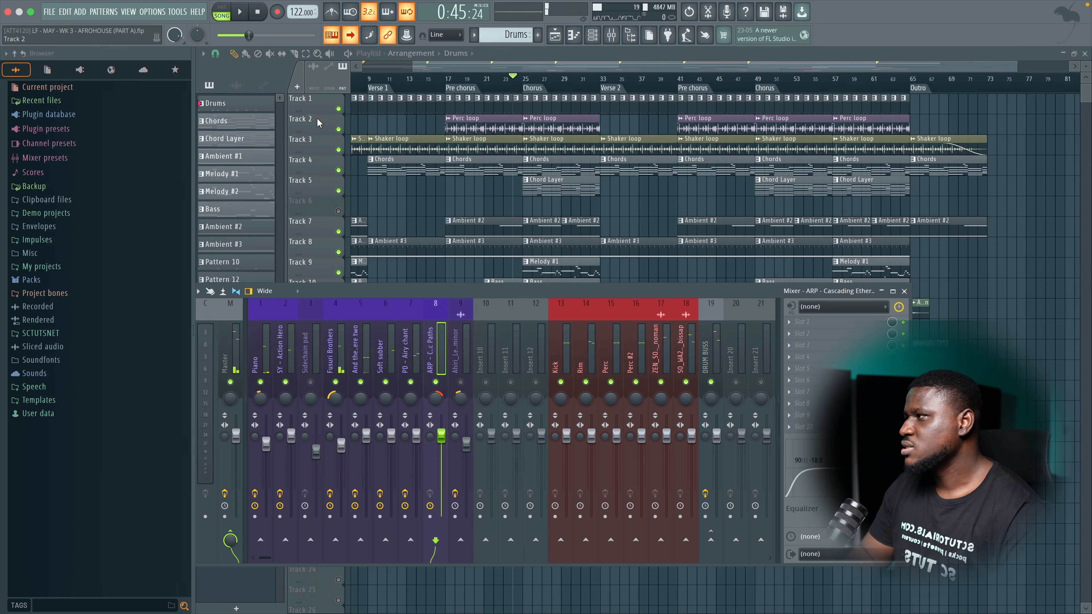
pyautogui.press('F9')
pyautogui.keyDown('ctrl'); pyautogui.click(339, 109); pyautogui.keyUp('ctrl')
pyautogui.click(339, 129)
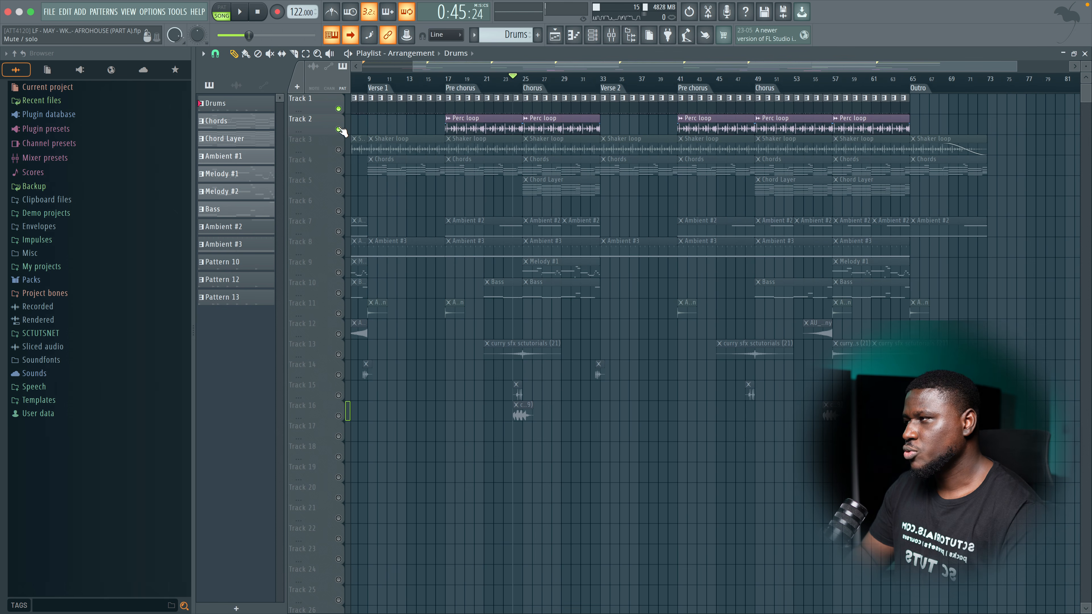
pyautogui.press('space')
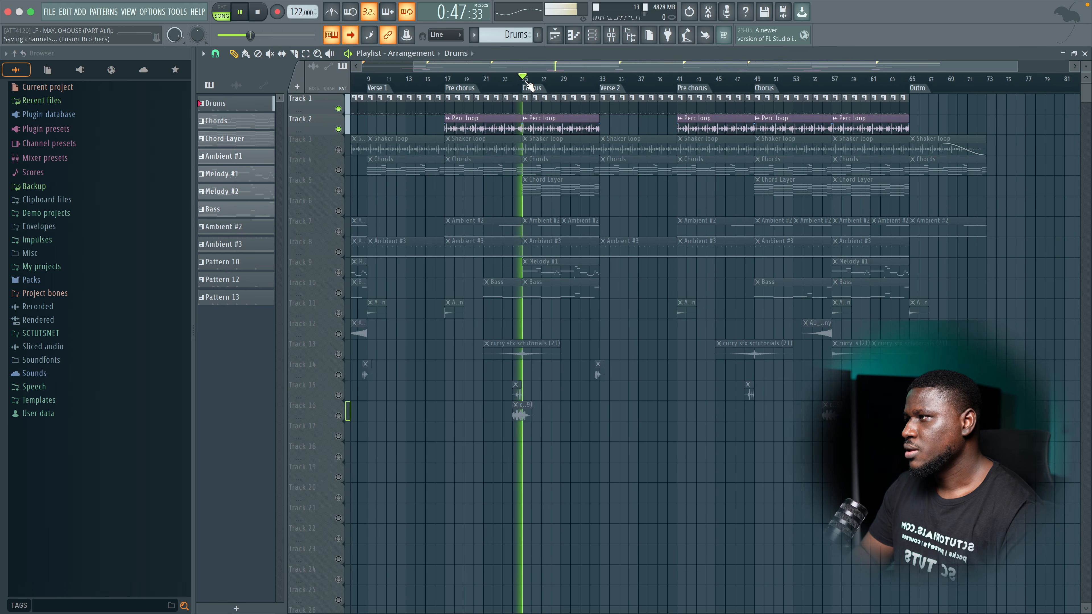
# Audition the Perc loop on track 2 by itself and compare it with the track 1 drums alone.
pyautogui.click(339, 109)
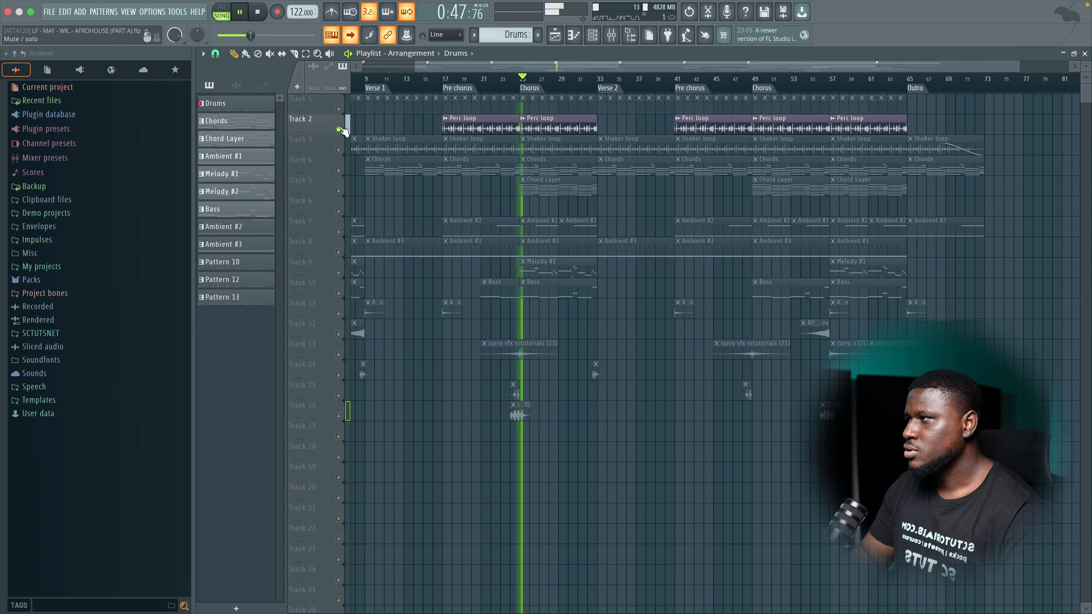
pyautogui.press('space')
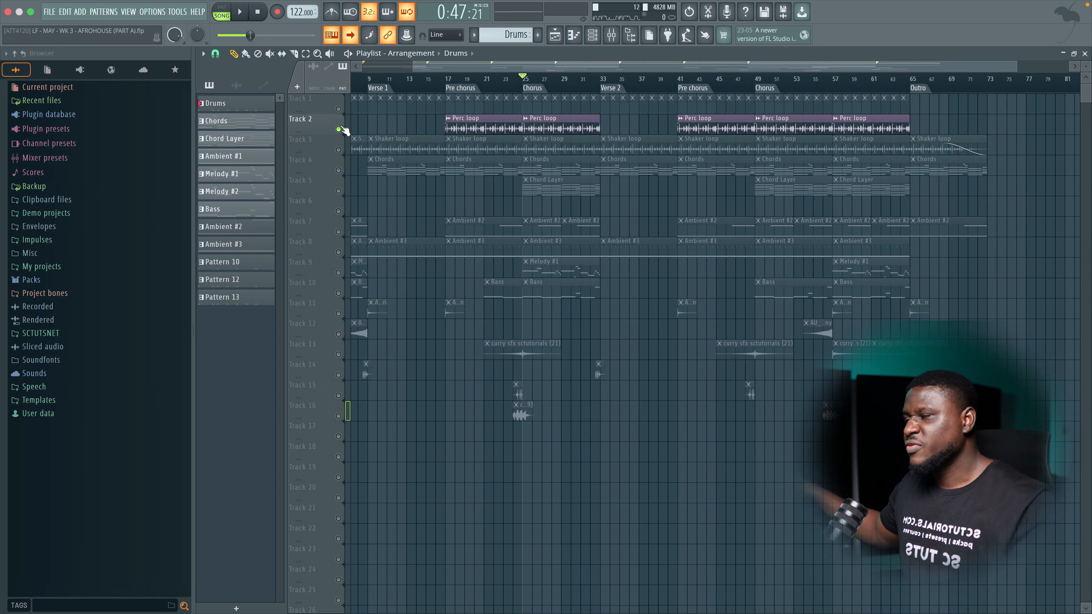
pyautogui.click(338, 109)
pyautogui.press('space')
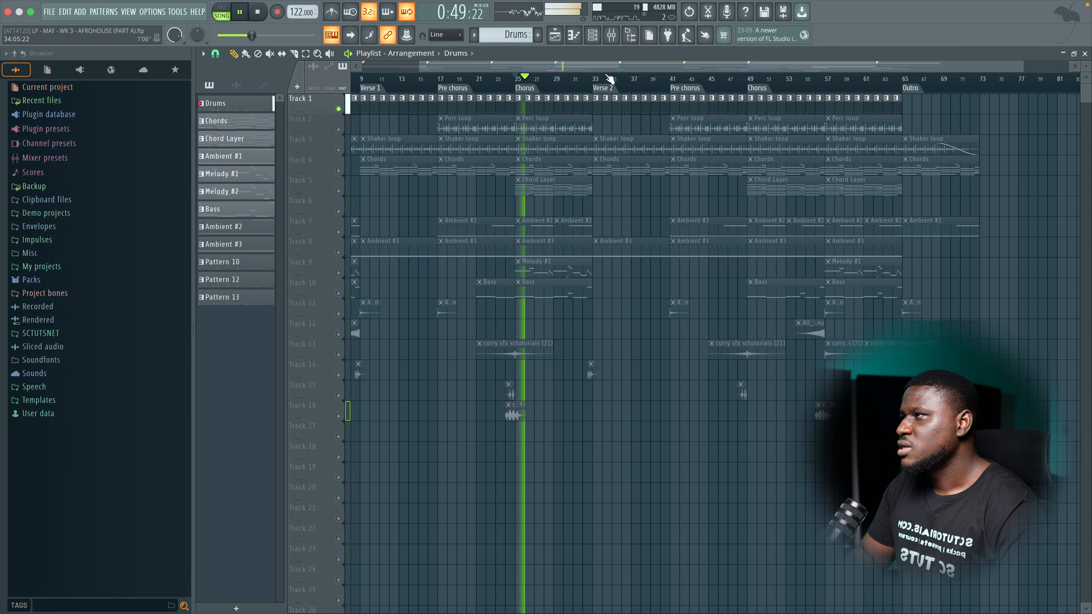
# Select the Perc channel in the drum pattern and pan its mixer track about 22% left.
pyautogui.click(592, 35)
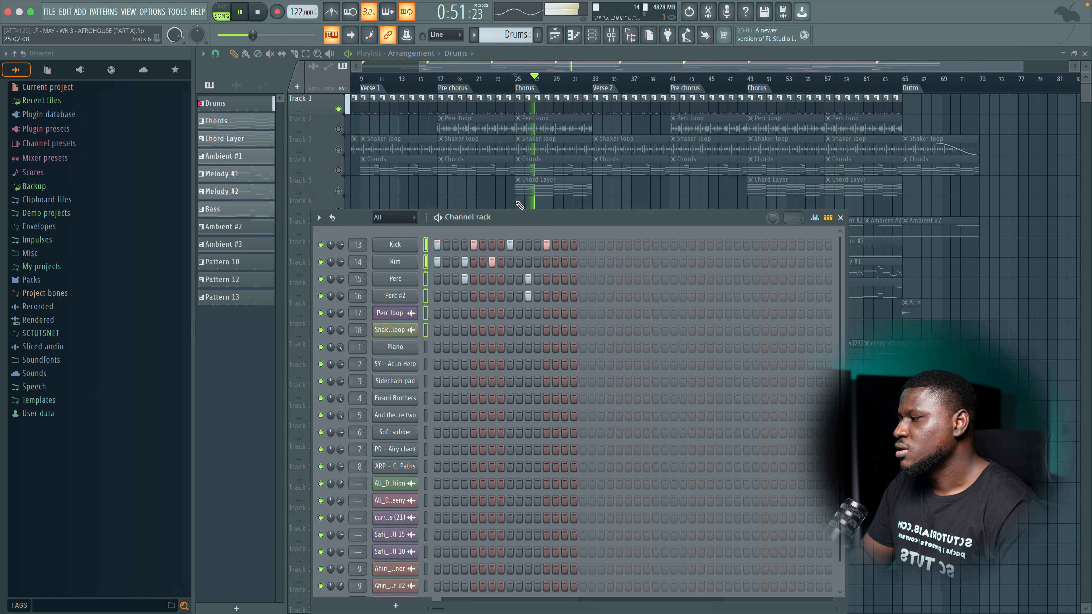
pyautogui.press('space')
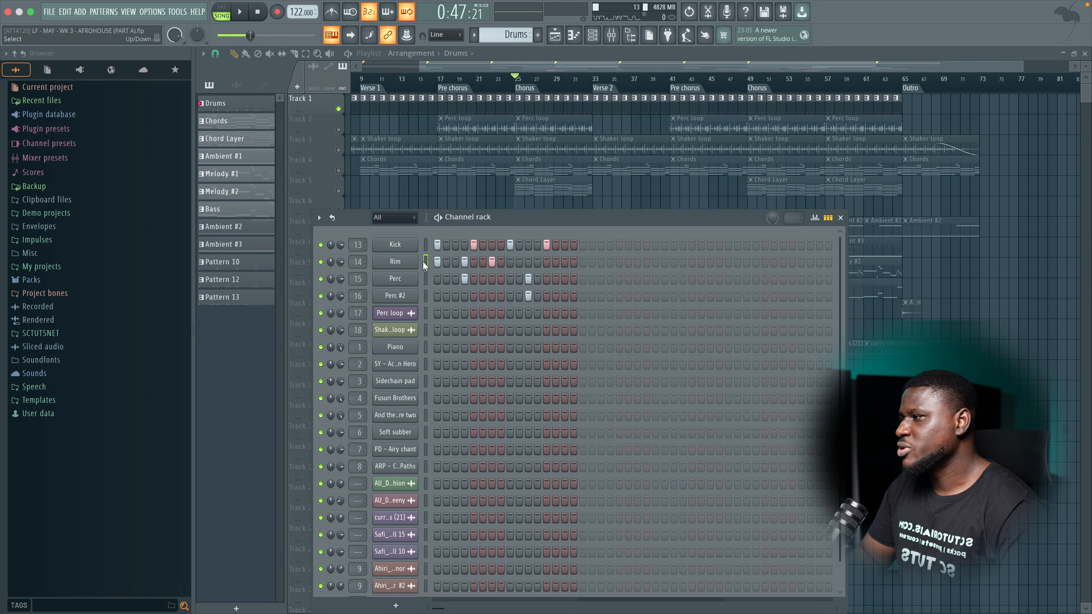
pyautogui.click(425, 279)
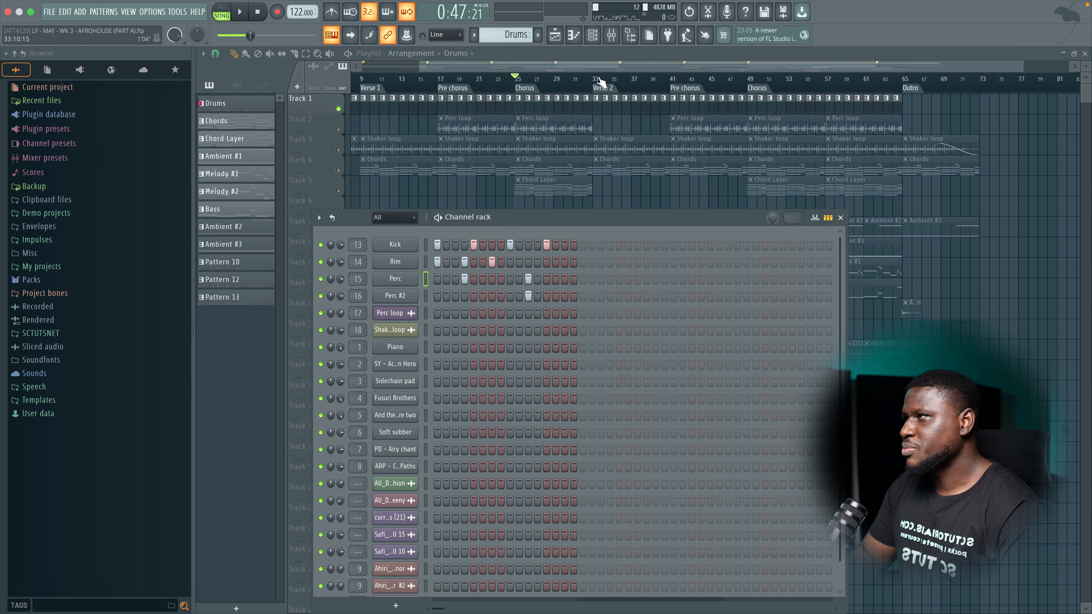
pyautogui.click(610, 35)
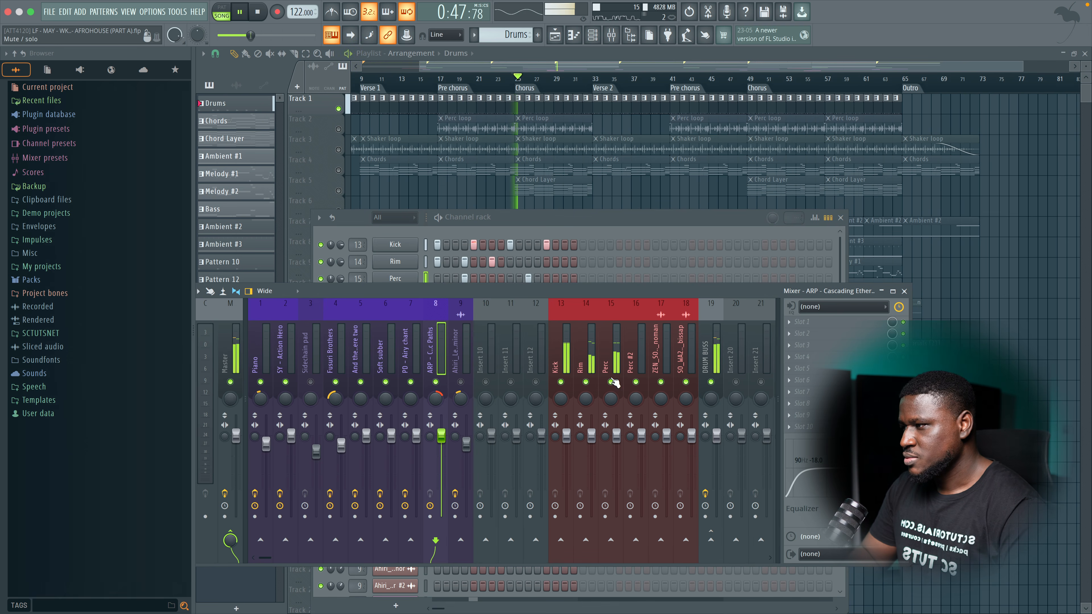
pyautogui.moveTo(606, 399); pyautogui.dragTo(606, 402)
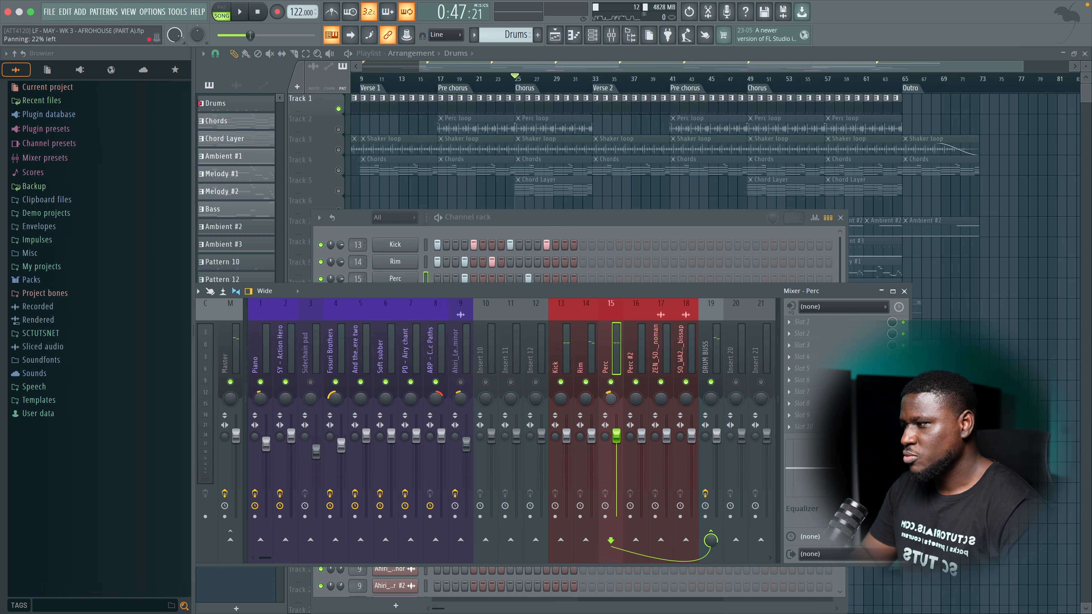
# Fine-tune the left pan of Perc and pan Perc #2 to the right during playback.
pyautogui.press('space')
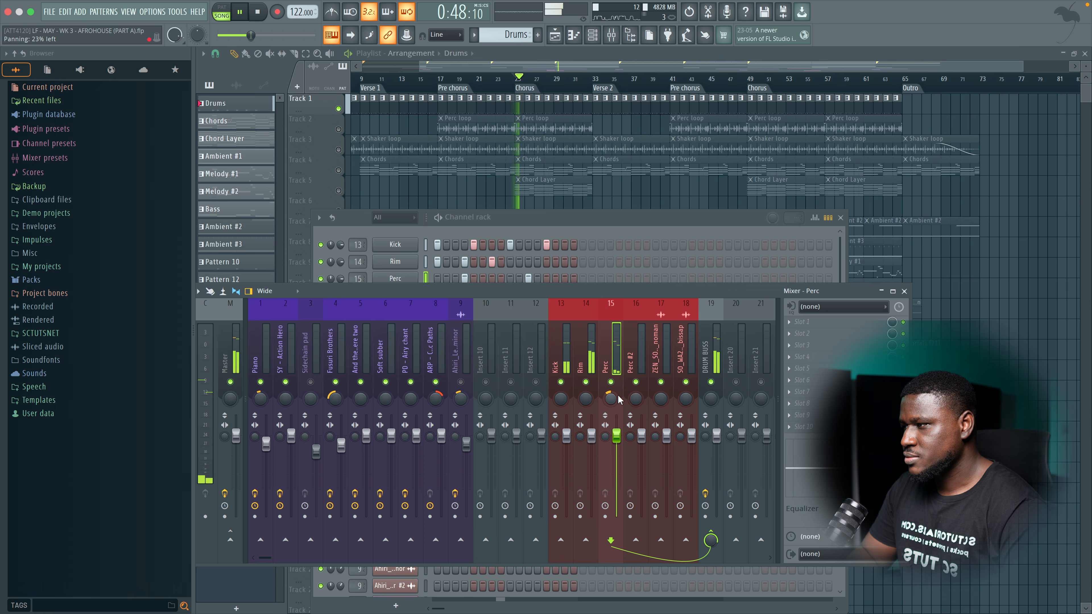
pyautogui.moveTo(610, 399)
pyautogui.mouseDown()
pyautogui.moveTo(636, 387)
pyautogui.moveTo(636, 399)
pyautogui.moveTo(611, 397)
pyautogui.mouseUp()
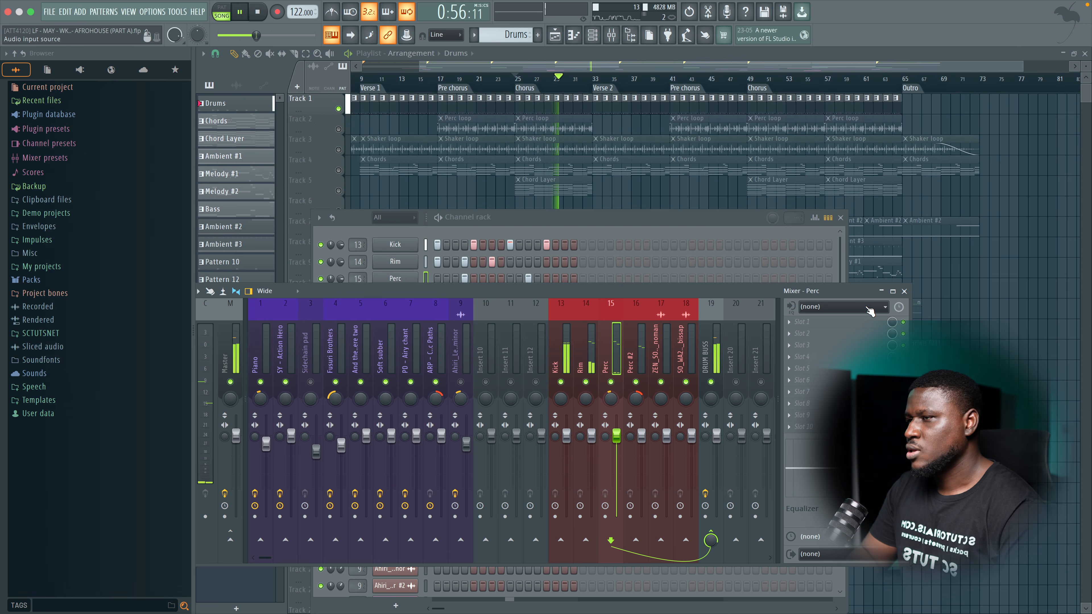
pyautogui.press('space')
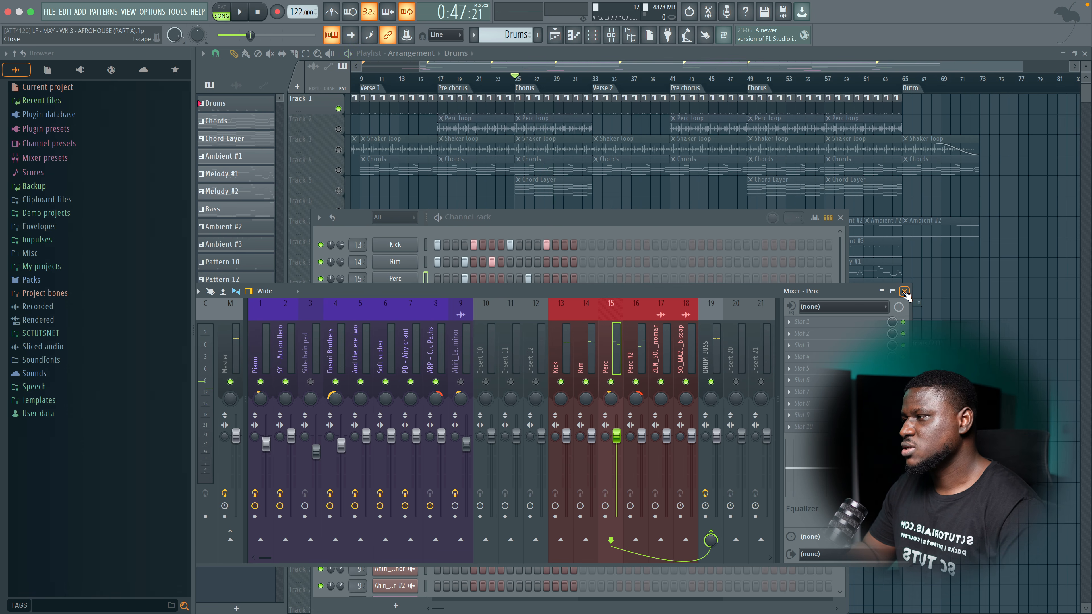
pyautogui.click(905, 292)
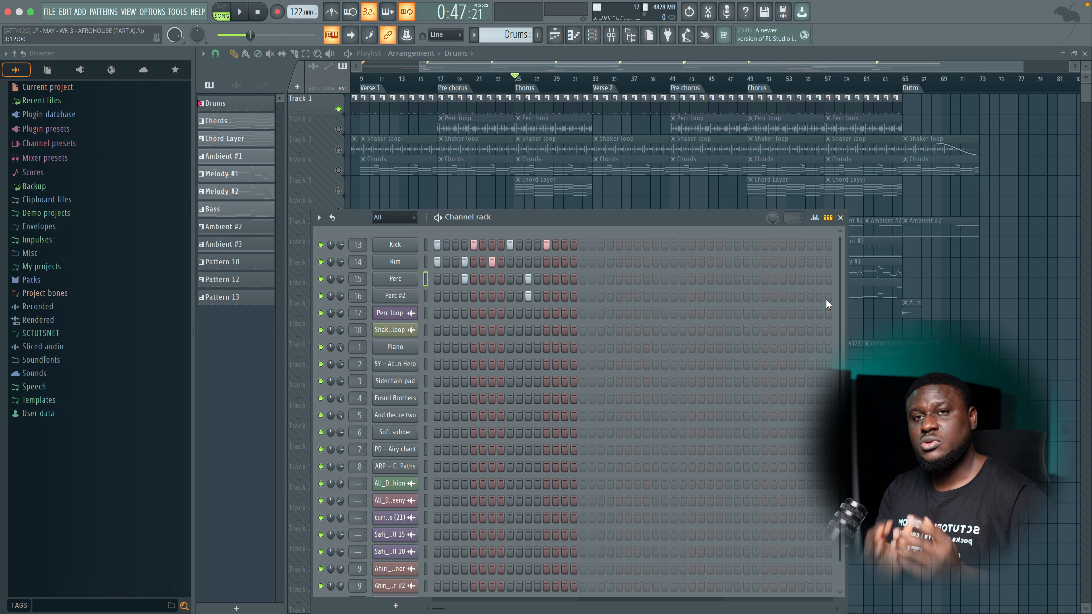
# Unmute playlist tracks 2, 3 and 4 and audition them with the drums from the first Chorus.
pyautogui.click(338, 150)
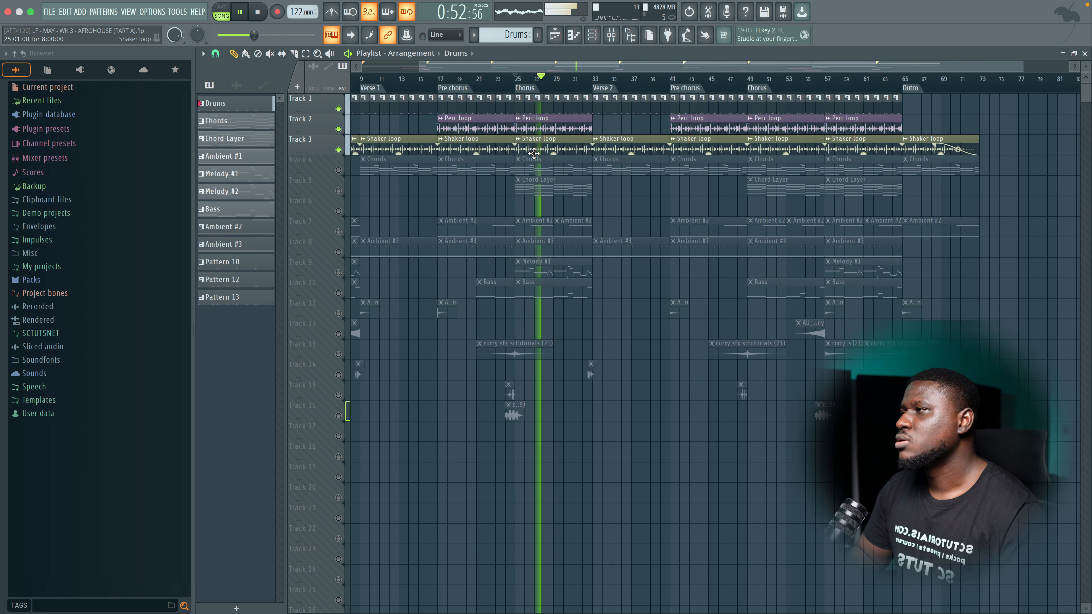
pyautogui.press('space')
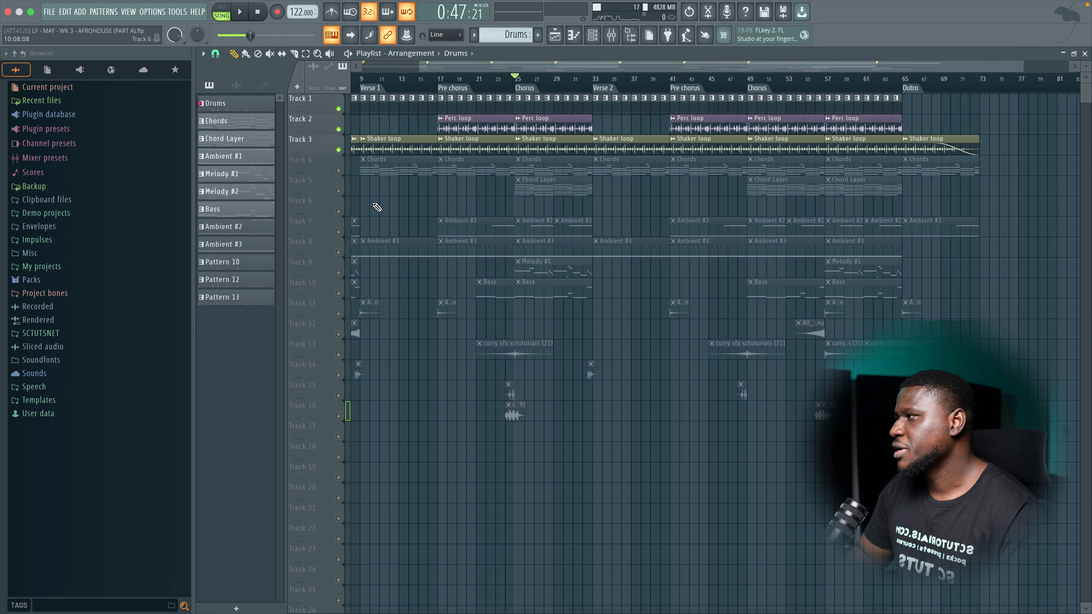
pyautogui.click(339, 170)
pyautogui.press('space')
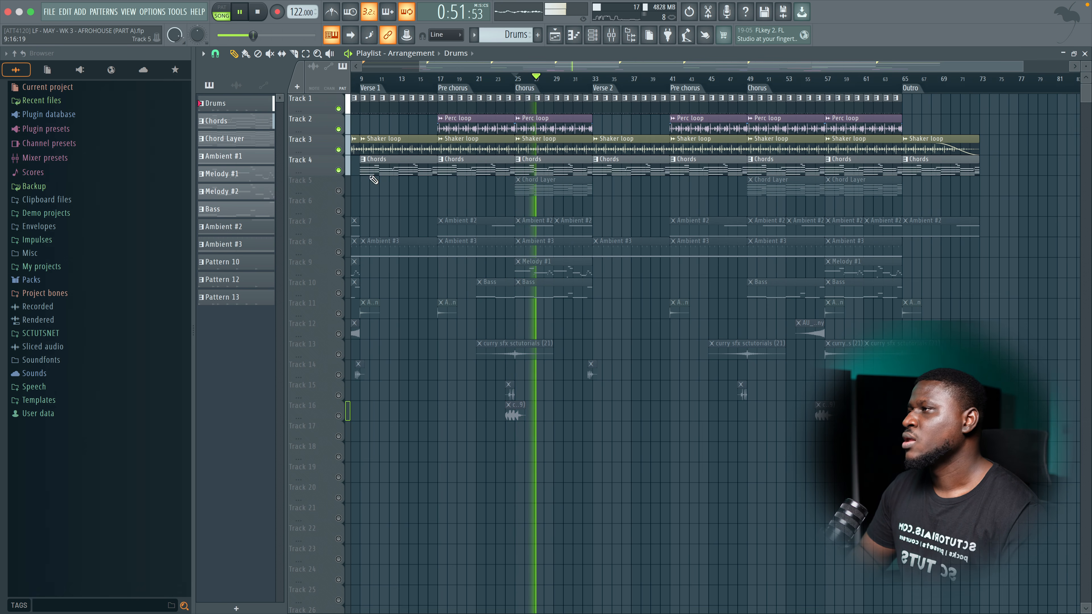
pyautogui.press('space')
# Select the Chords pattern and check in the channel rack which instrument plays it.
pyautogui.click(611, 35)
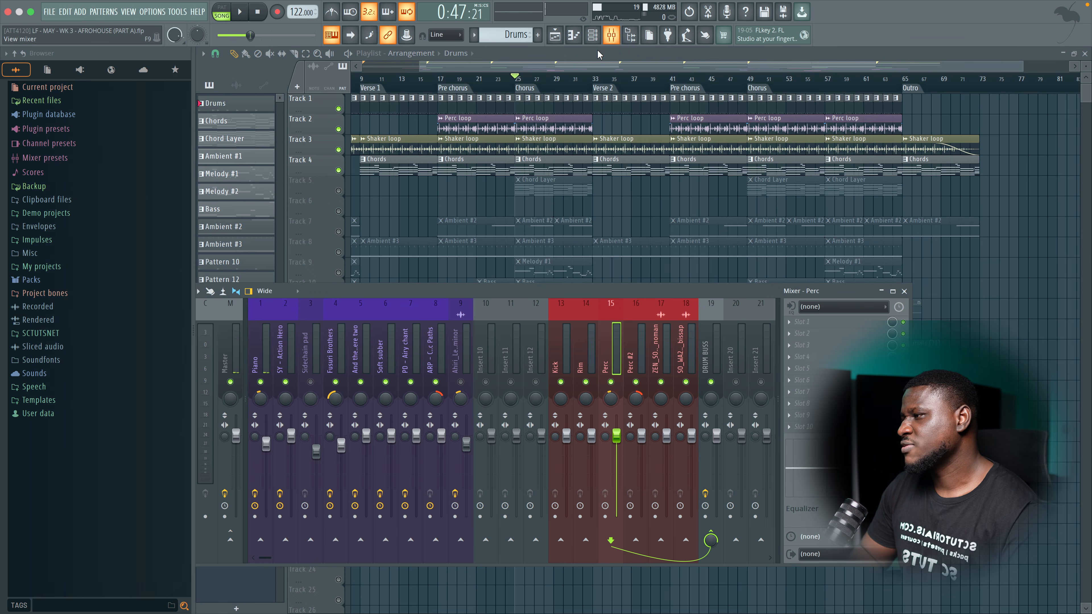
pyautogui.press('F9')
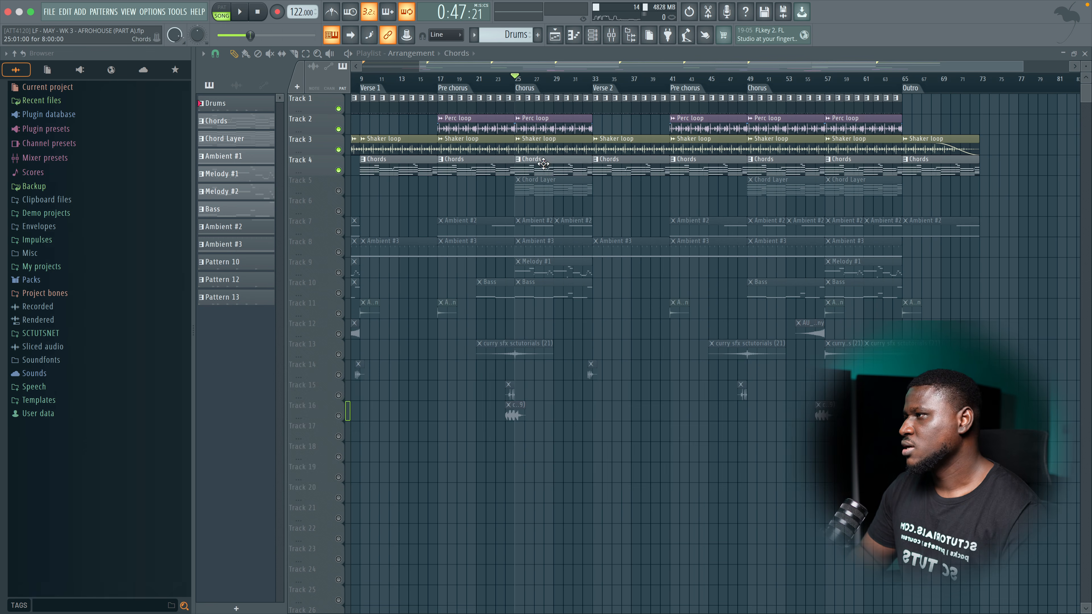
pyautogui.click(549, 167)
pyautogui.click(589, 36)
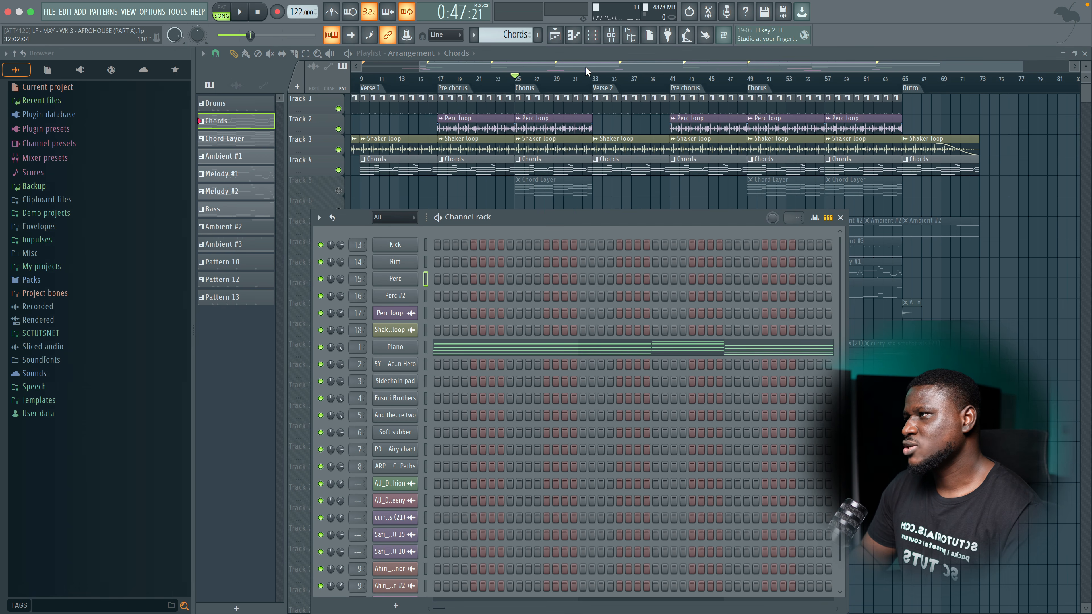
pyautogui.press('F6')
# Unmute the Chord Layer on track 5, select its pattern, and check its mixer levels during Chorus playback.
pyautogui.click(338, 191)
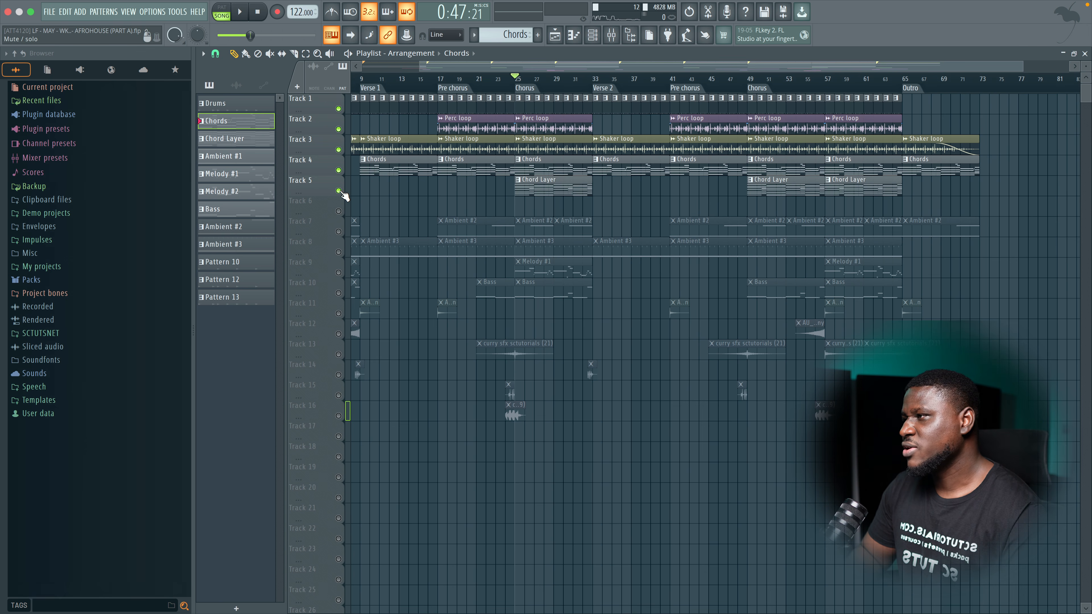
pyautogui.press('space')
pyautogui.click(548, 184)
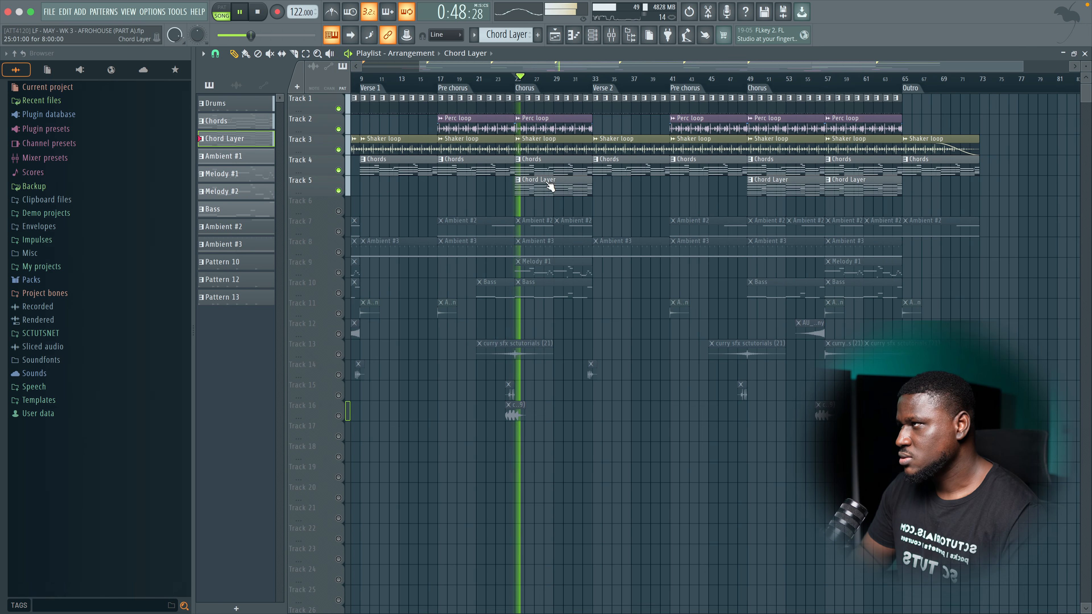
pyautogui.press('F9')
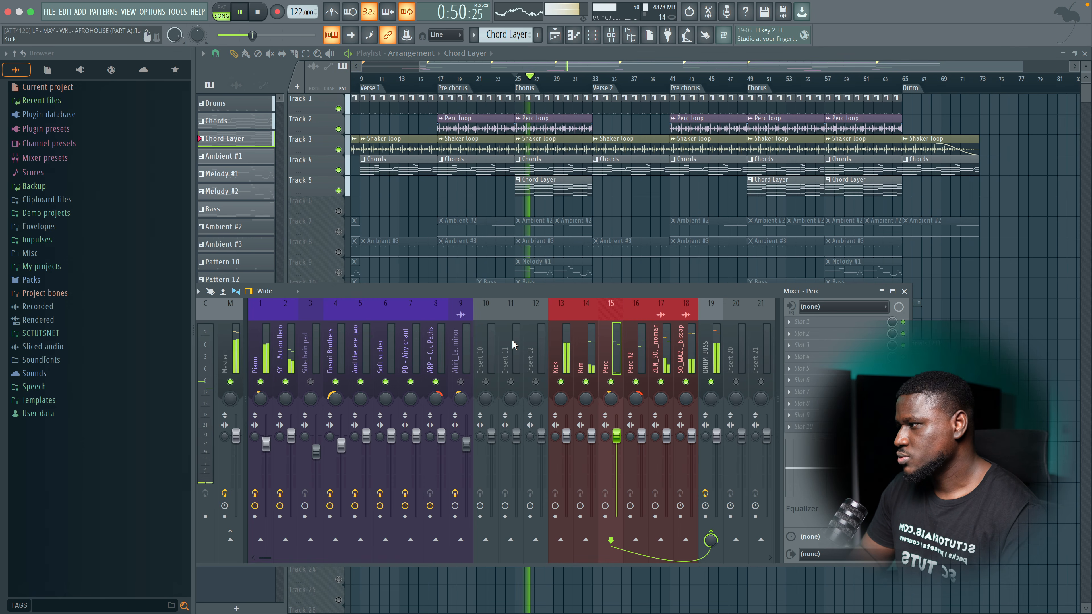
pyautogui.press('space')
# Pan the Piano mixer track 27% left and SY - Action Hero 18% right, and audition the result.
pyautogui.click(260, 399)
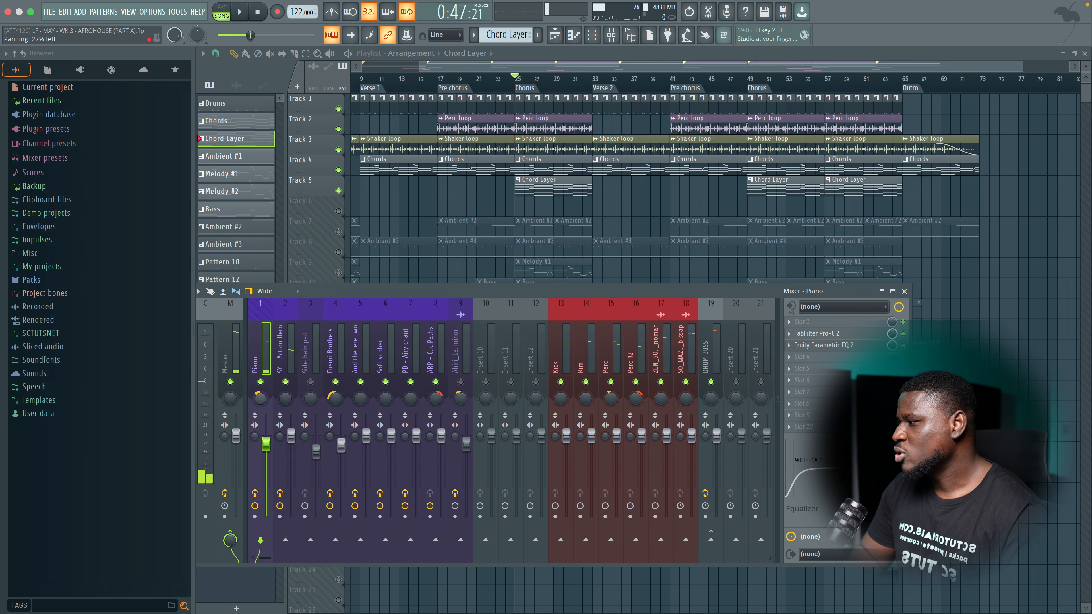
pyautogui.moveTo(284, 399); pyautogui.dragTo(284, 395)
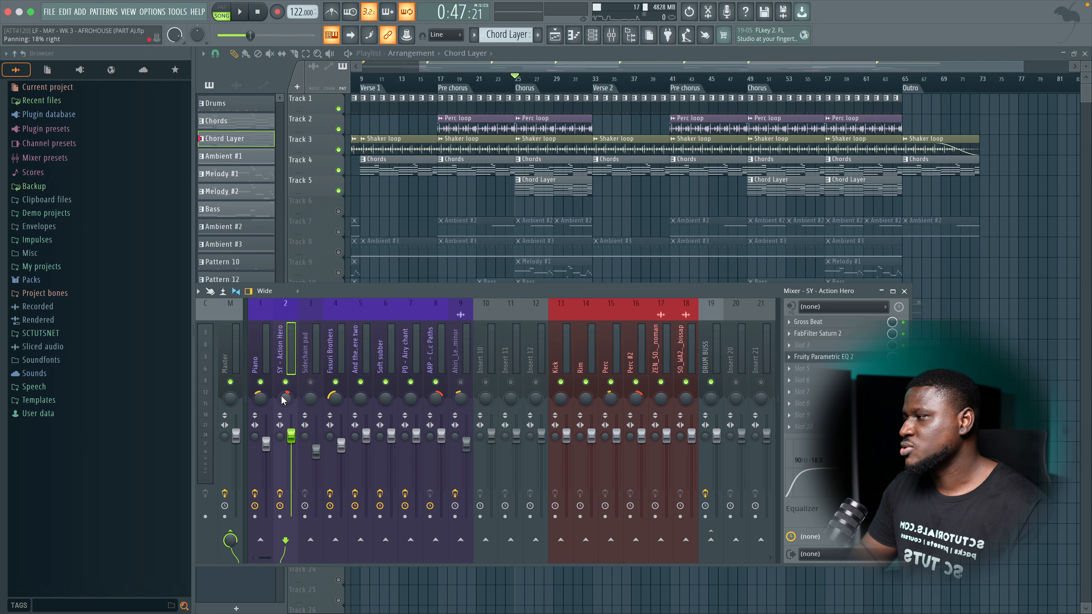
pyautogui.press('space')
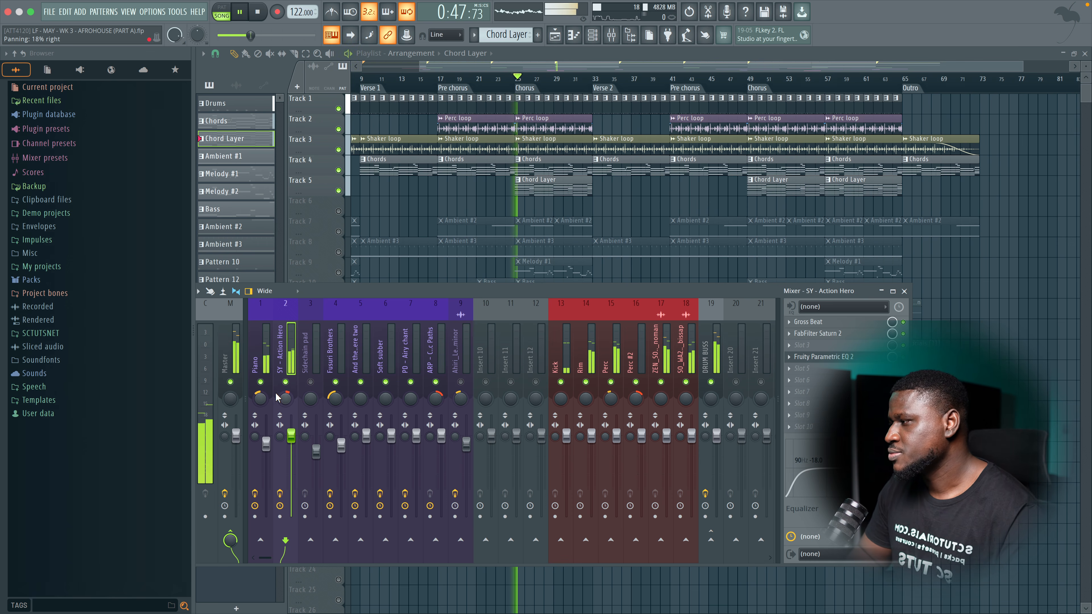
# Set the SY - Action Hero pan to 33% right and the Piano pan to 22% left while auditioning the Chorus.
pyautogui.press('space')
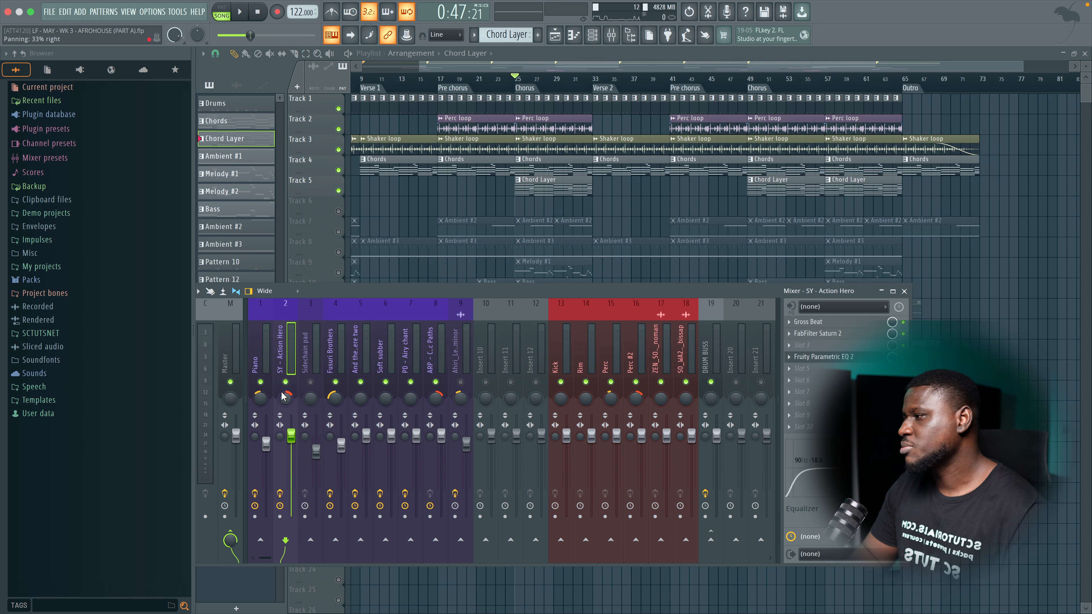
pyautogui.press('space')
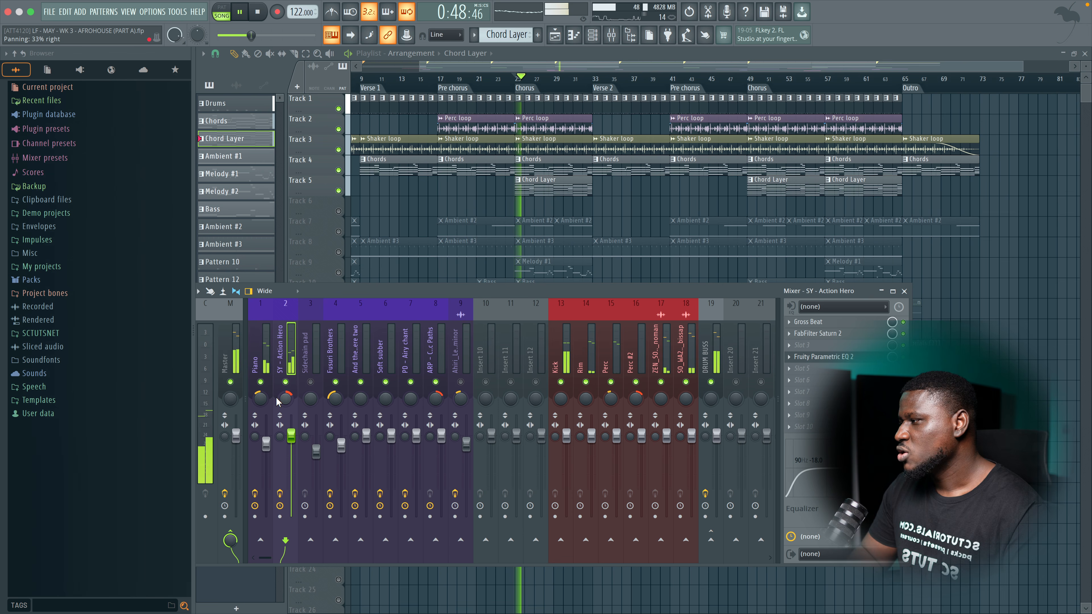
pyautogui.press('space')
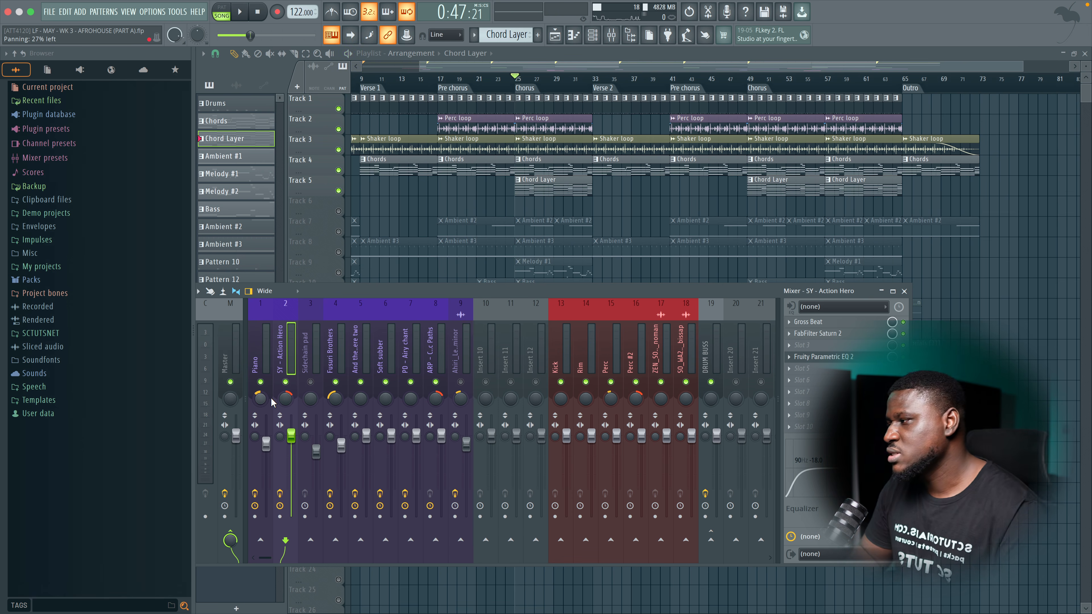
pyautogui.press('space')
pyautogui.moveTo(261, 398); pyautogui.dragTo(261, 396)
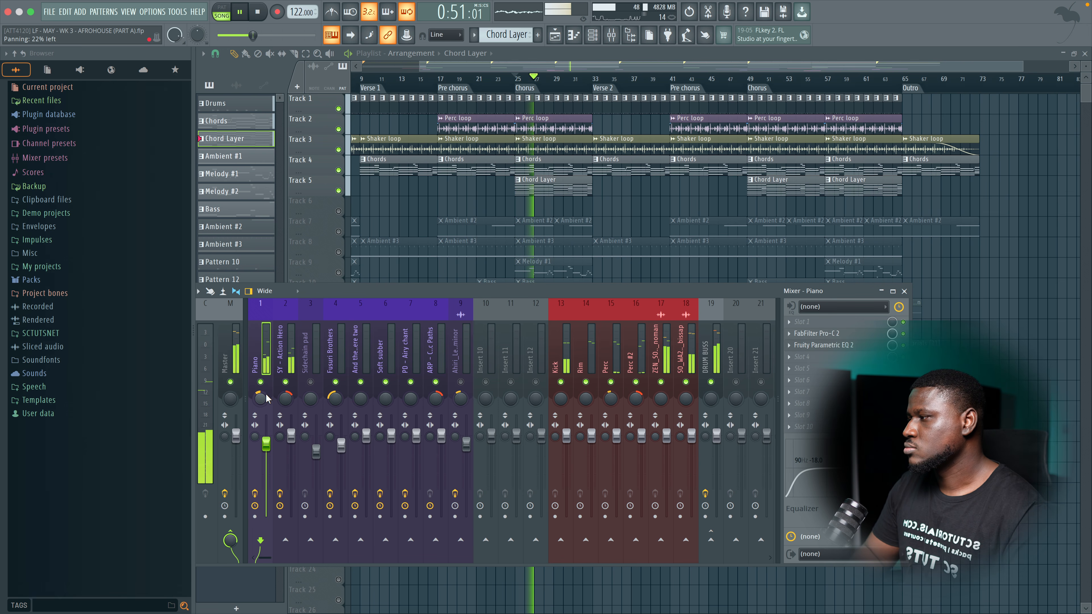
pyautogui.click(291, 436)
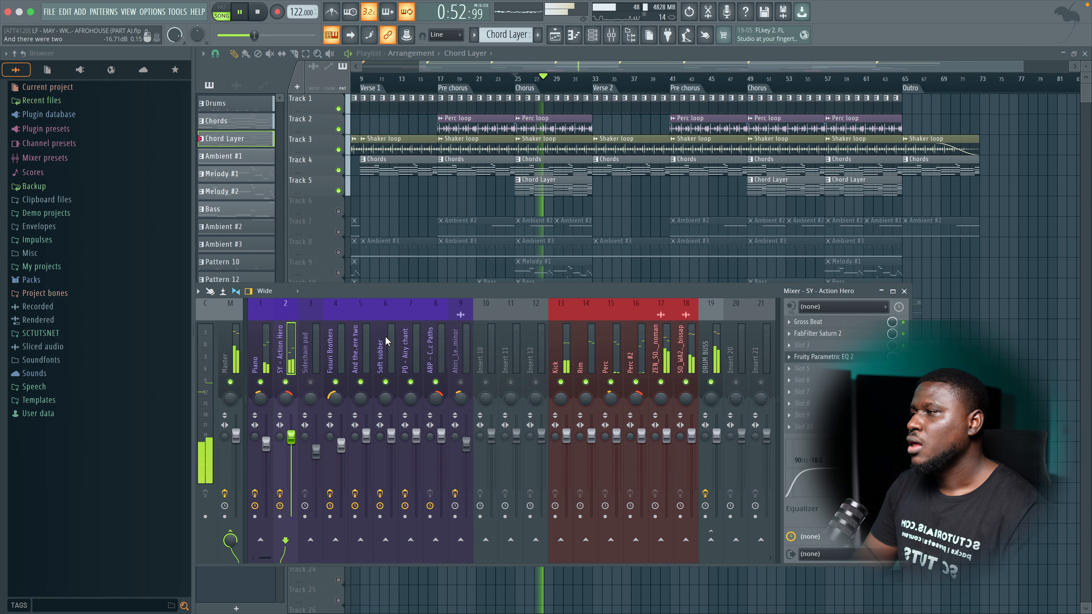
# Stop playback and unmute Ambient #2 on track 7 and Ambient #3 on track 8.
pyautogui.press('space')
pyautogui.press('F9')
pyautogui.click(339, 232)
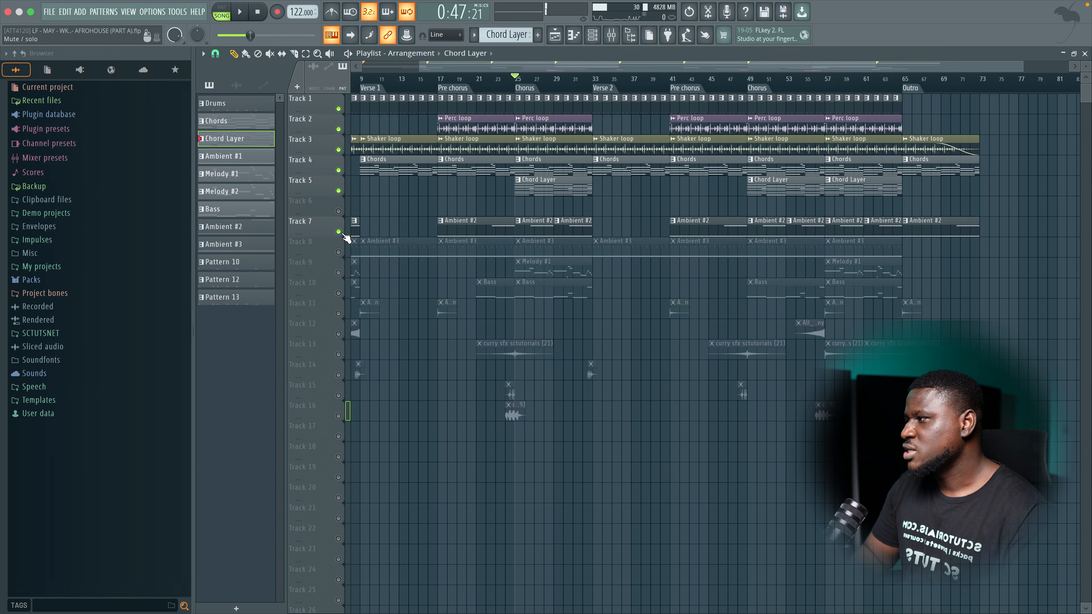
pyautogui.click(339, 252)
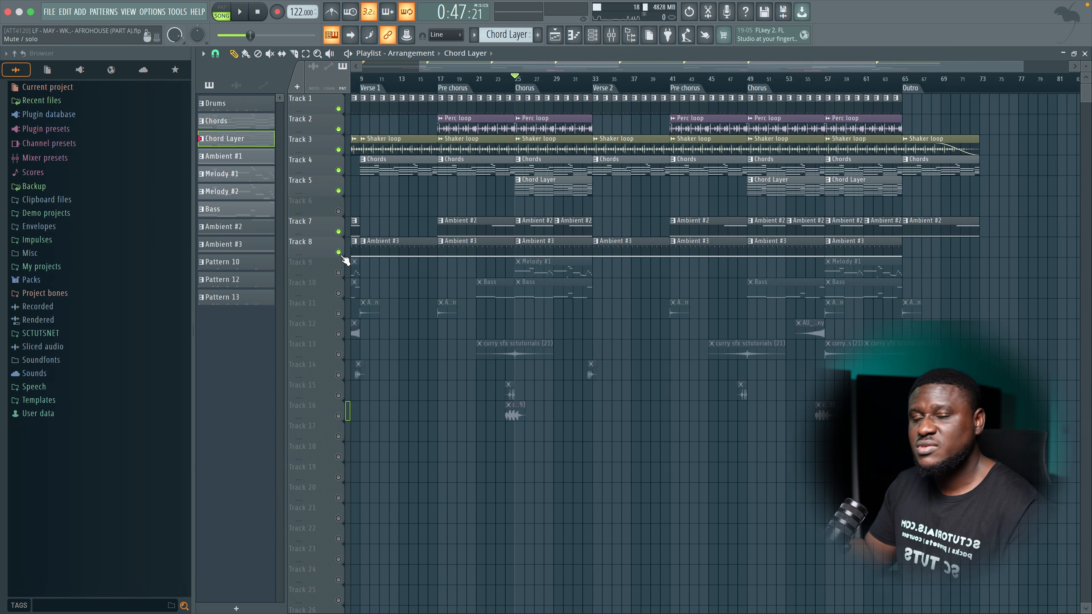
# Select the Ambient #3 pattern, pan its And there were two mixer track 48% right, and audition the Chorus.
pyautogui.press('space')
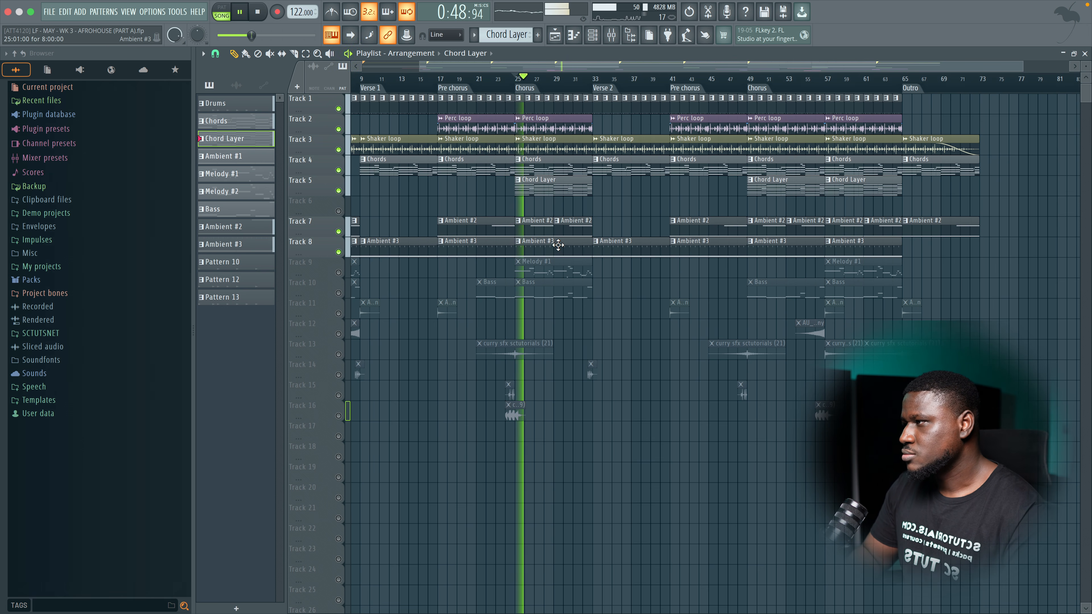
pyautogui.click(542, 249)
pyautogui.press('F9')
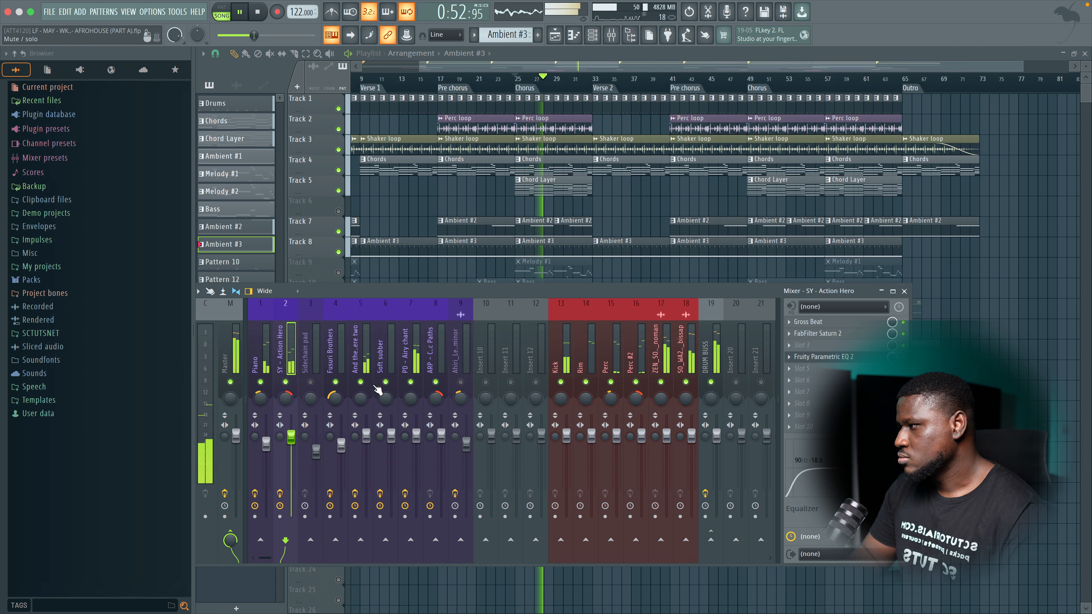
pyautogui.click(352, 378)
pyautogui.press('space')
pyautogui.moveTo(360, 397); pyautogui.dragTo(360, 391)
pyautogui.press('space')
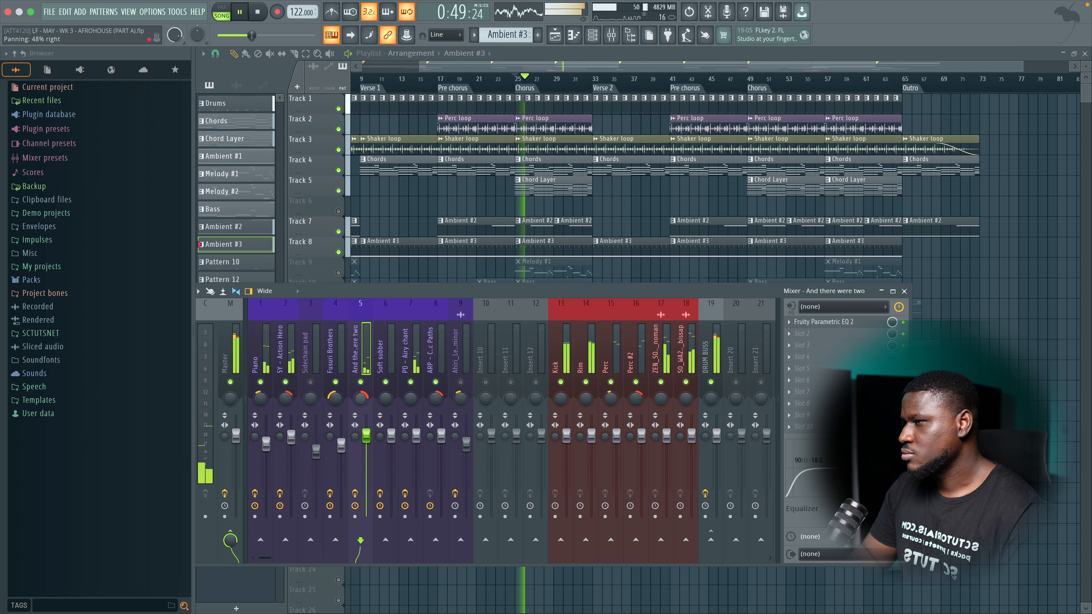
pyautogui.press('space')
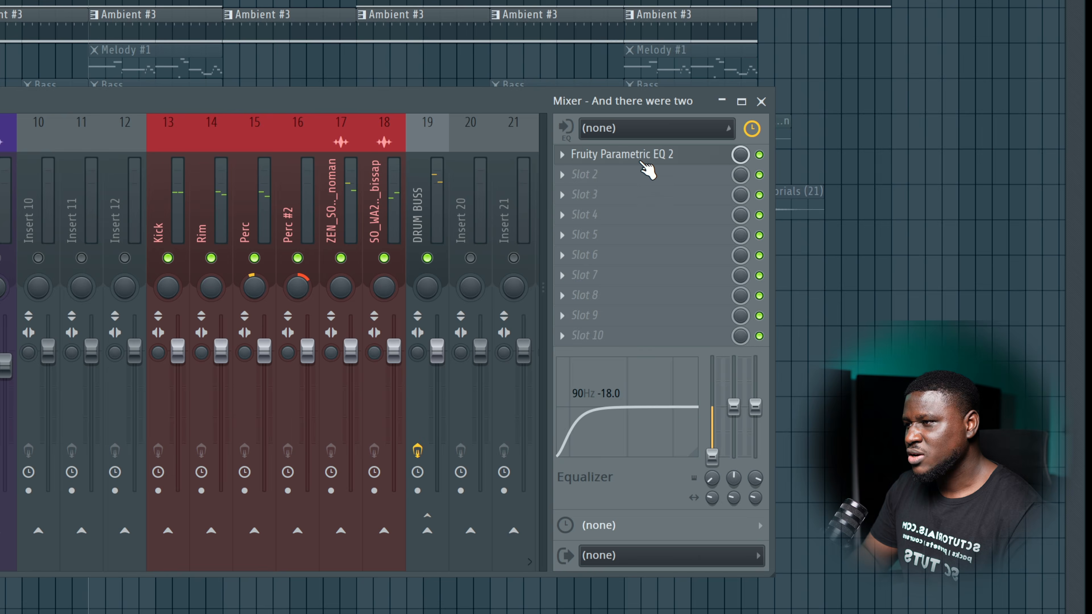
# Add Fruity Compressor to slot 2 of the And there were two track with gain at 6.6 dB while auditioning.
pyautogui.click(642, 172)
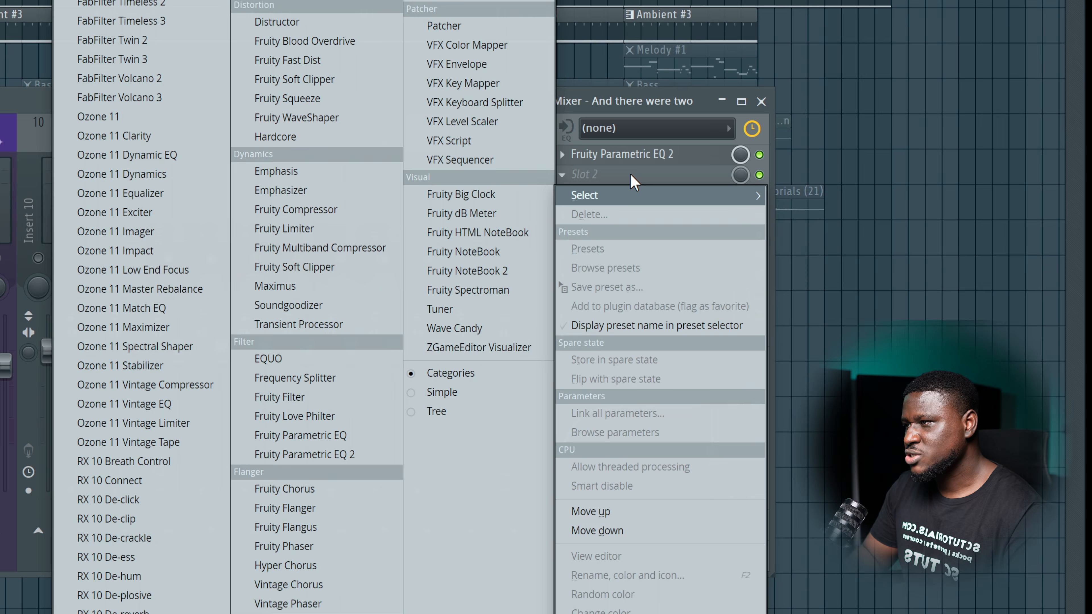
pyautogui.click(800, 526)
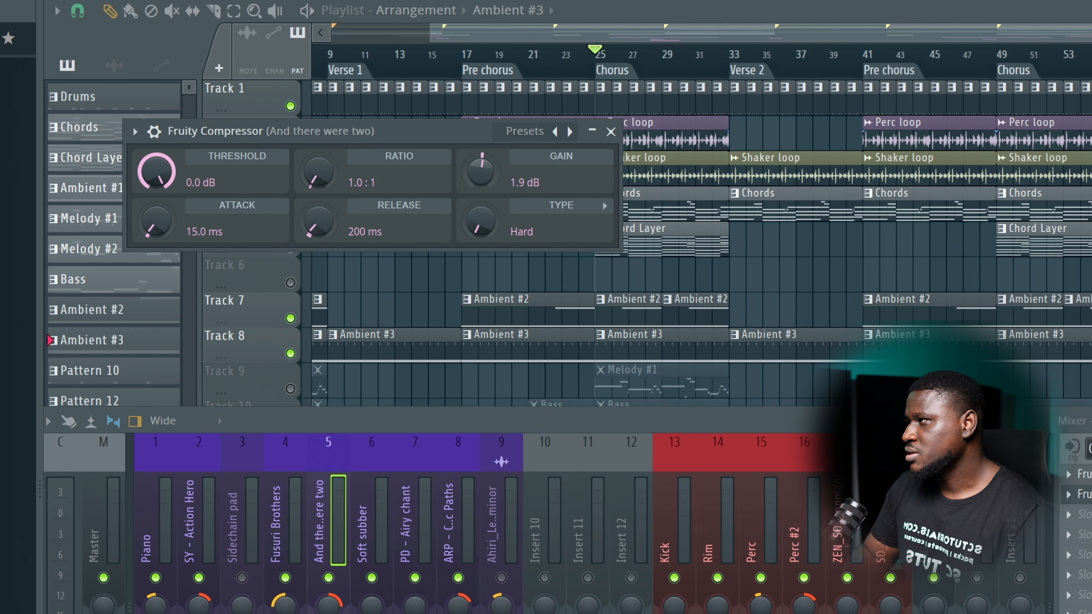
pyautogui.press('space')
pyautogui.moveTo(481, 172); pyautogui.dragTo(481, 156)
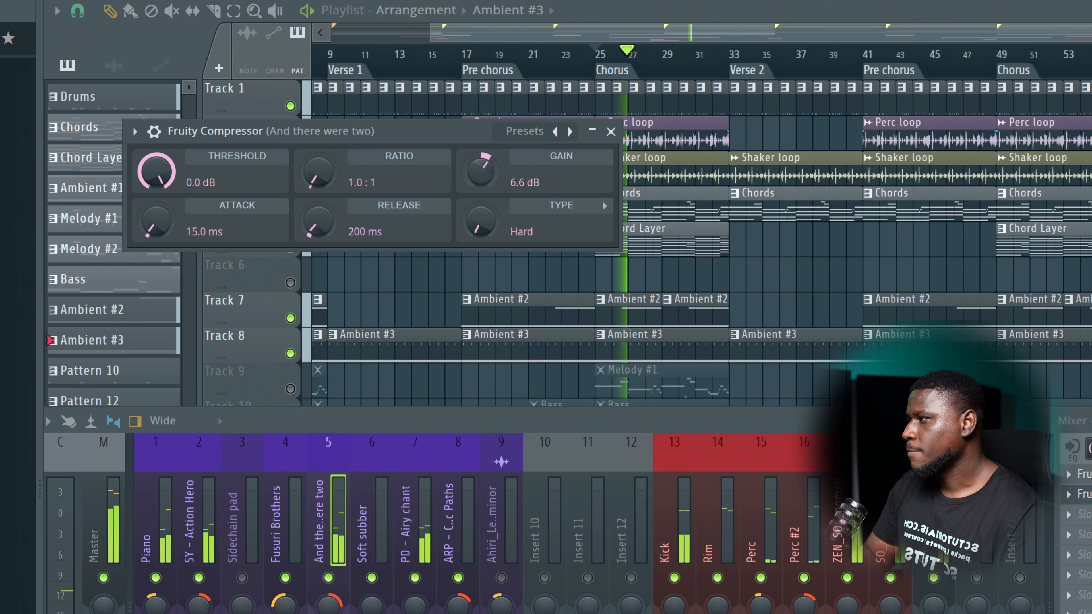
pyautogui.click(610, 131)
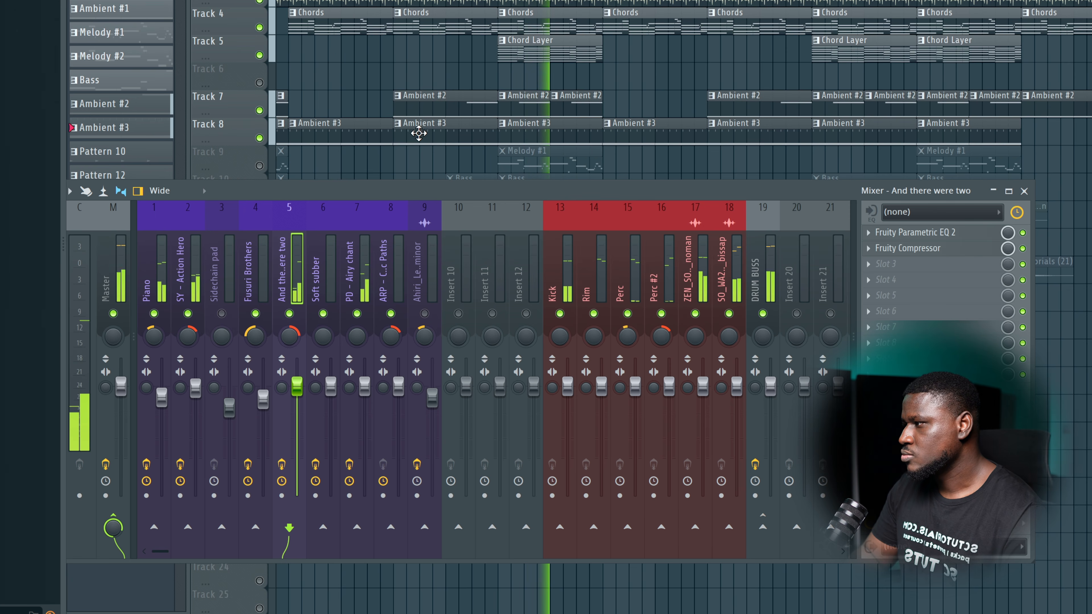
# Pan the PD - Airy chant mixer track slightly left and audition the Chorus.
pyautogui.click(360, 284)
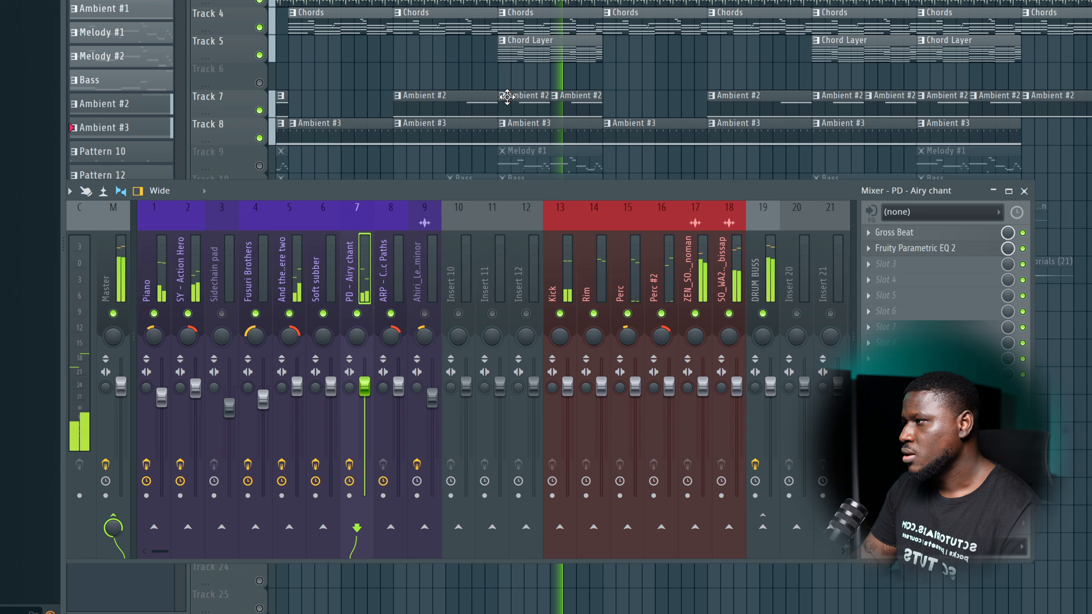
pyautogui.scroll(-4, 507, 98)
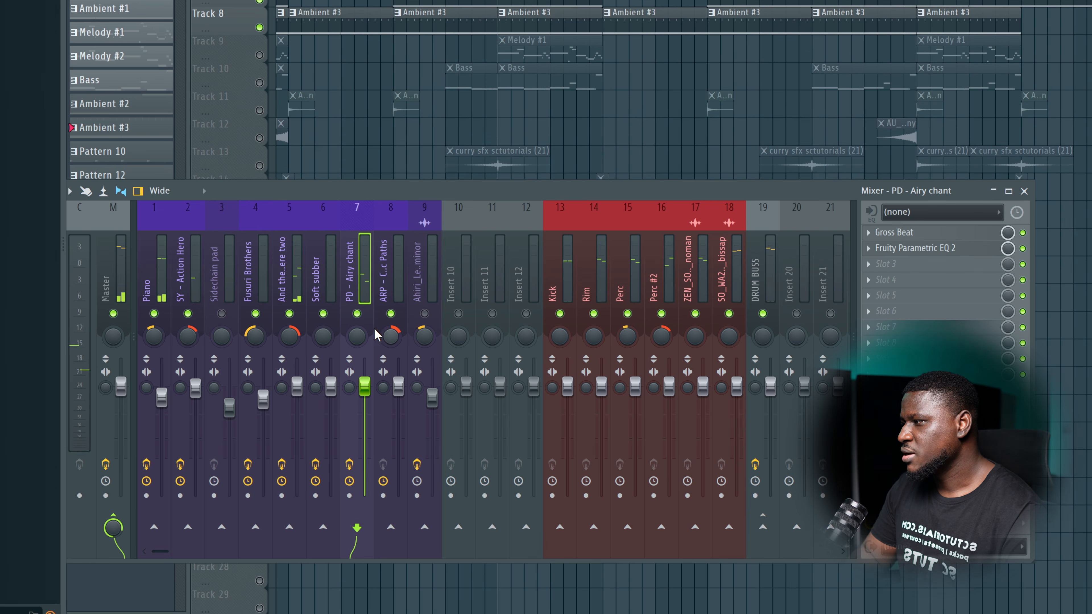
pyautogui.press('space')
pyautogui.moveTo(361, 336); pyautogui.dragTo(360, 350)
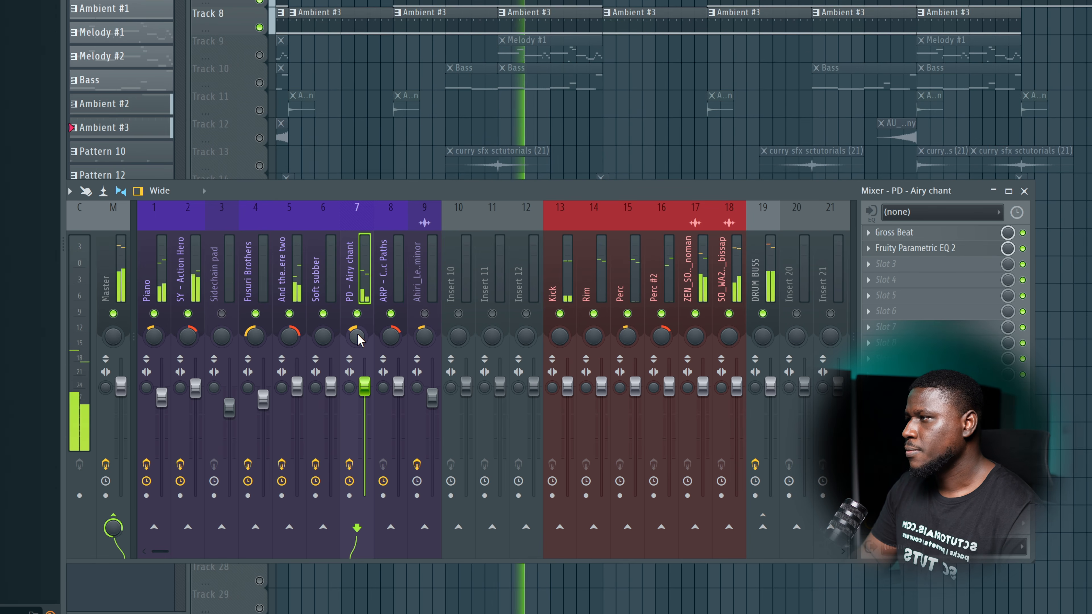
pyautogui.press('space')
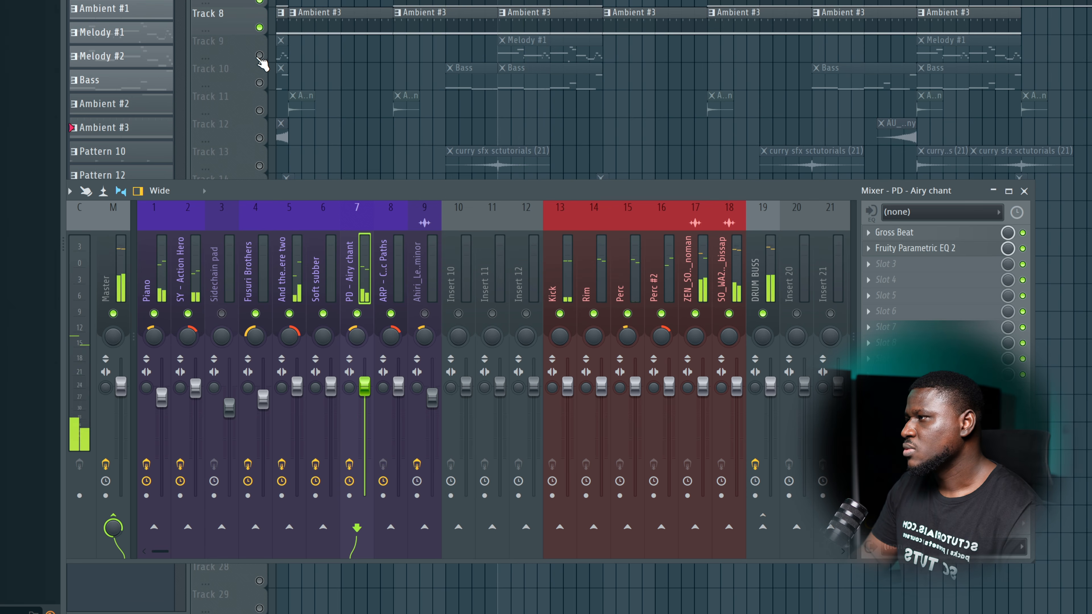
# Unmute Melody #1 on track 9 and select the Fusuri Brothers mixer track during Chorus playback.
pyautogui.click(259, 56)
pyautogui.press('space')
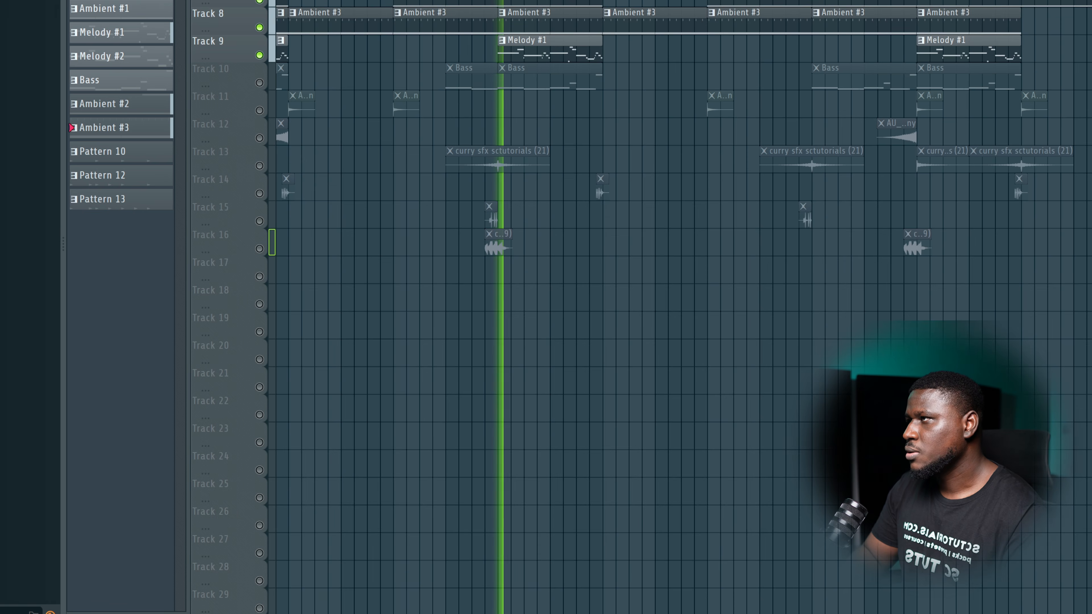
pyautogui.press('F9')
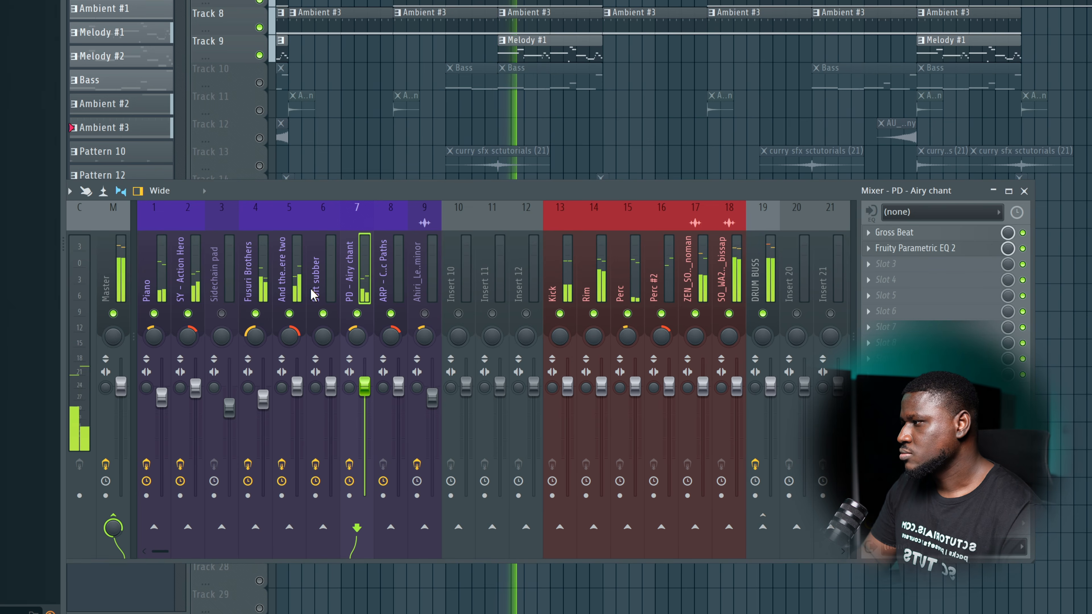
pyautogui.click(254, 297)
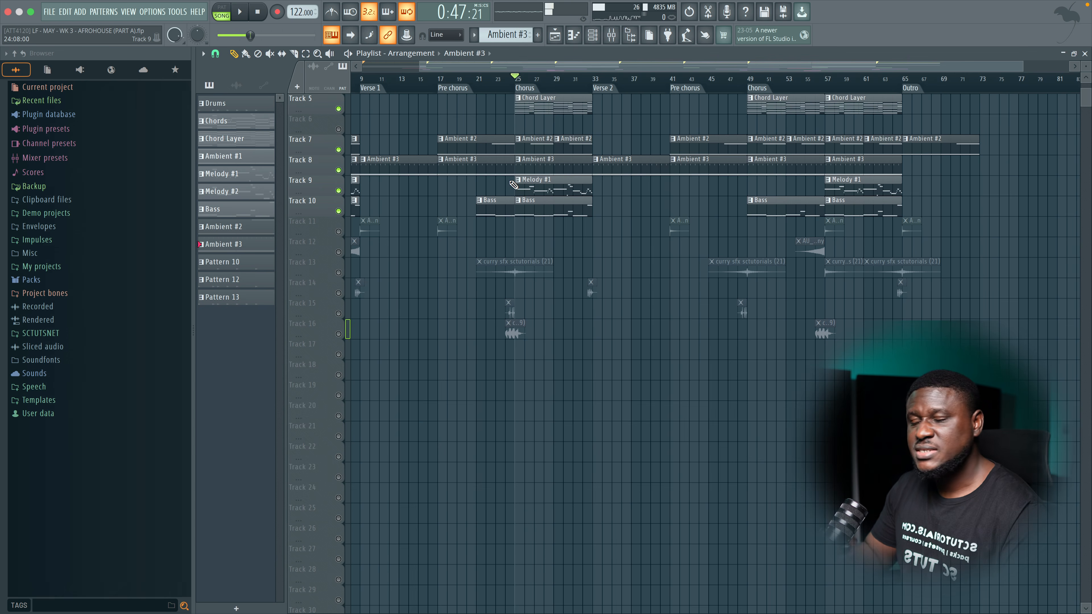
# Review the channel rack and the mixer levels during Chorus playback, and close both windows.
pyautogui.click(601, 37)
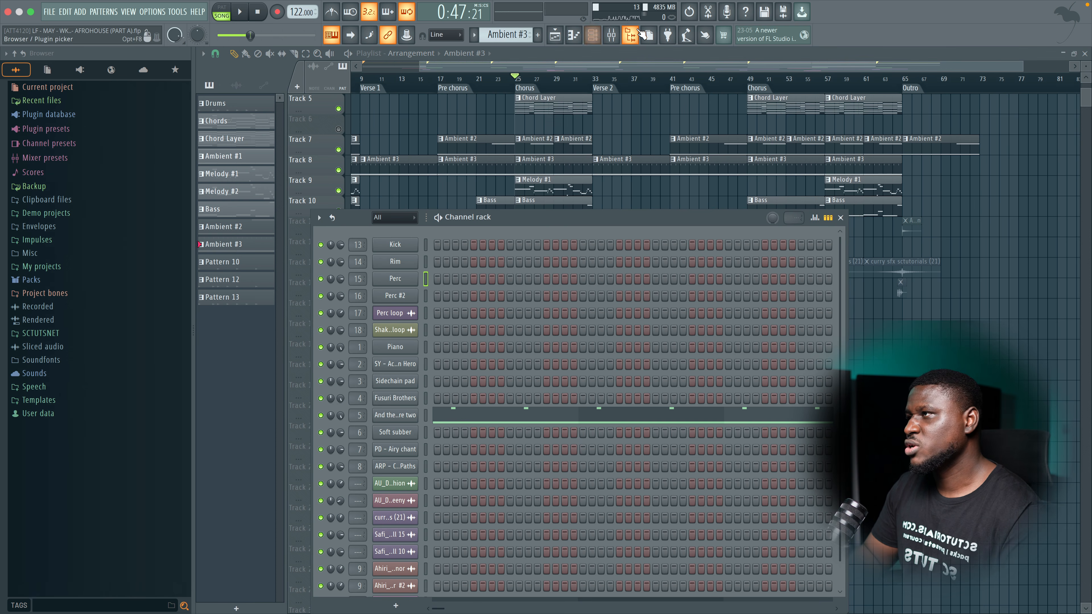
pyautogui.click(611, 35)
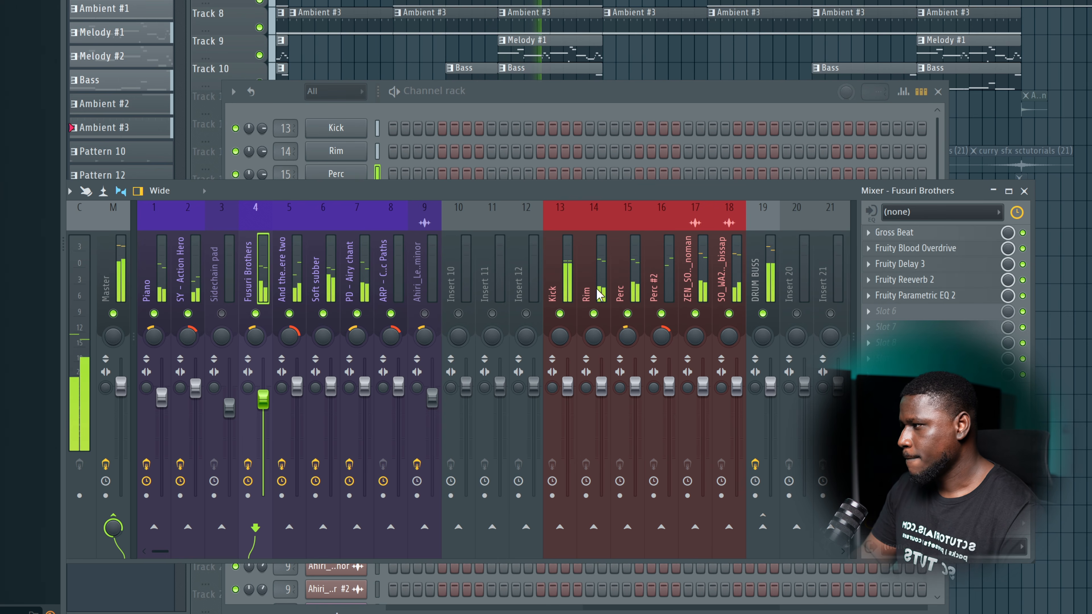
pyautogui.press('F12')
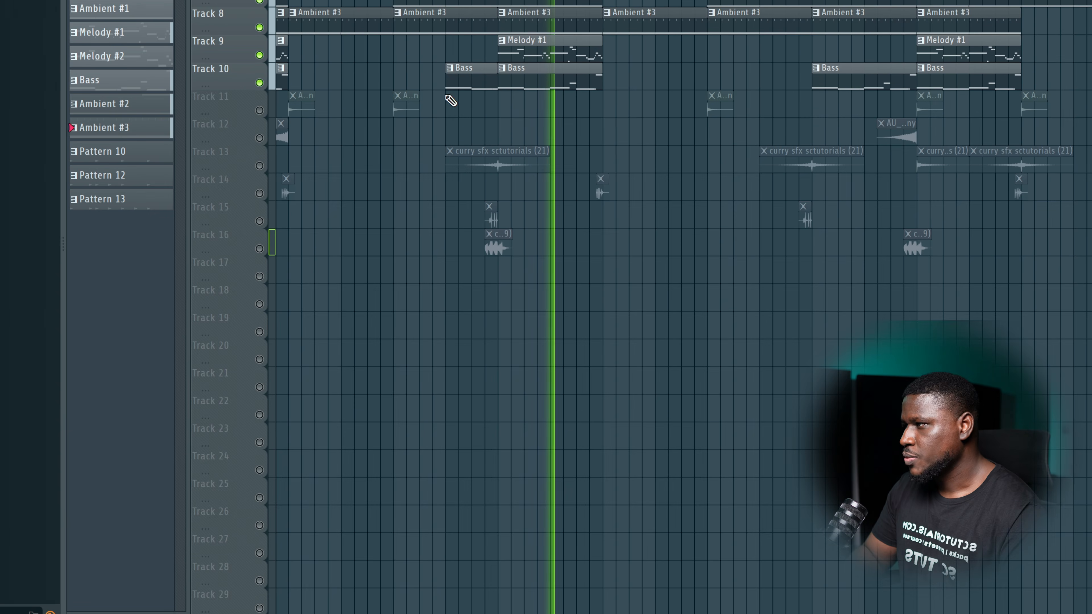
# Audition the full arrangement from the Chorus into Verse 2 with all tracks unmuted.
pyautogui.scroll(4, 491, 189)
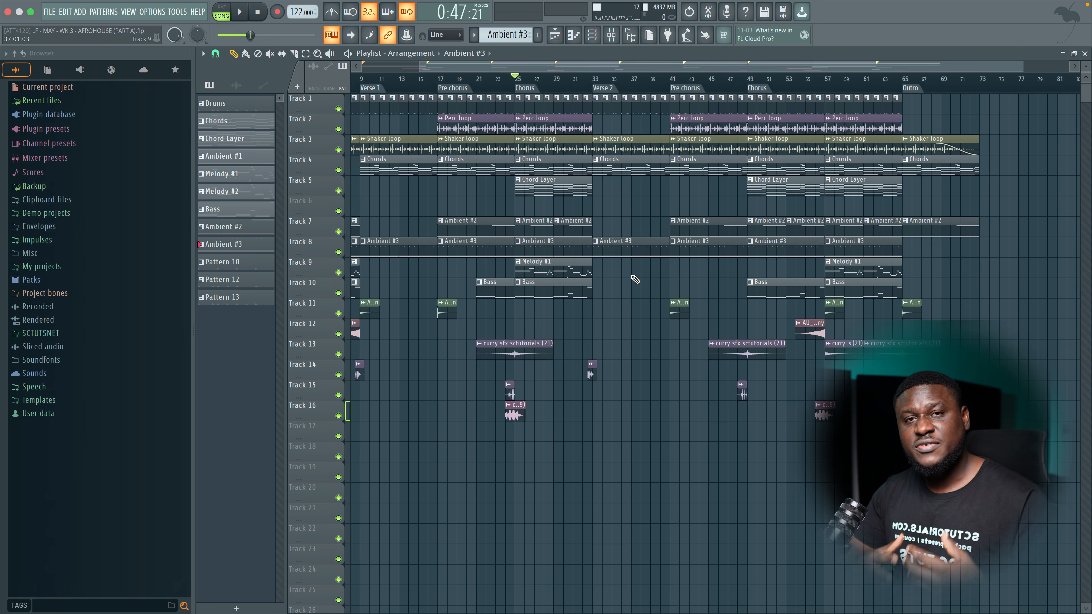
pyautogui.press('space')
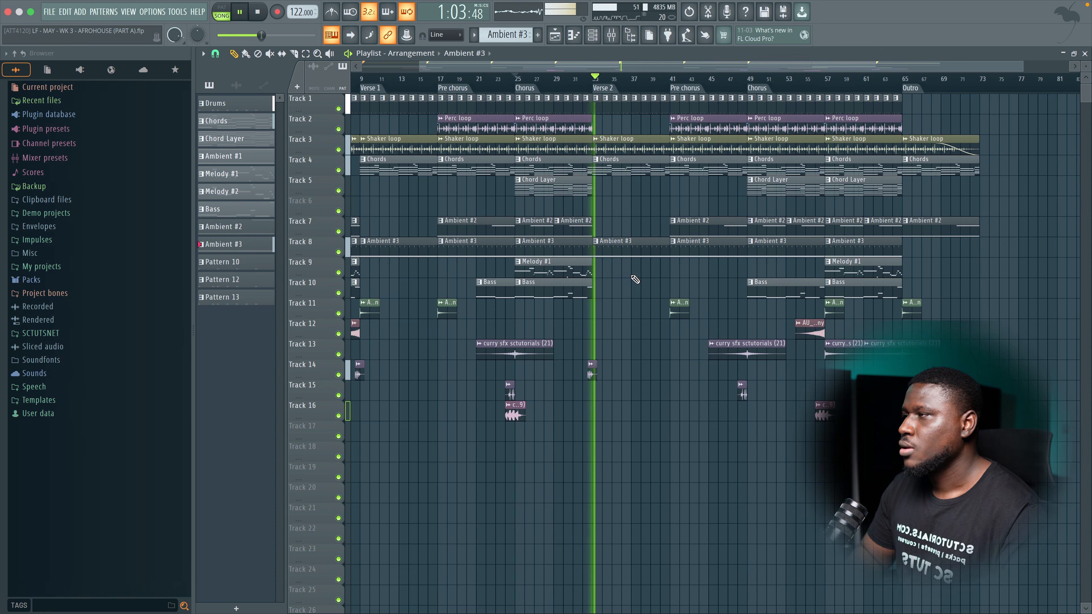
pyautogui.press('space')
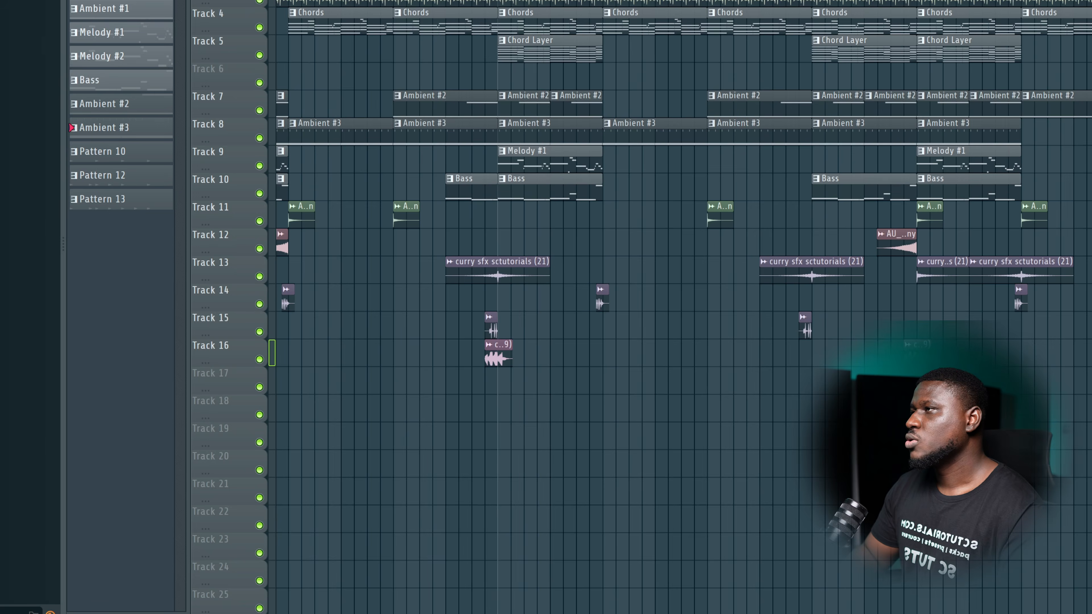
# On the Master mixer track, move Fruity Soft Clipper up to slot 2 and load FabFilter Saturn in slot 4.
pyautogui.press('F9')
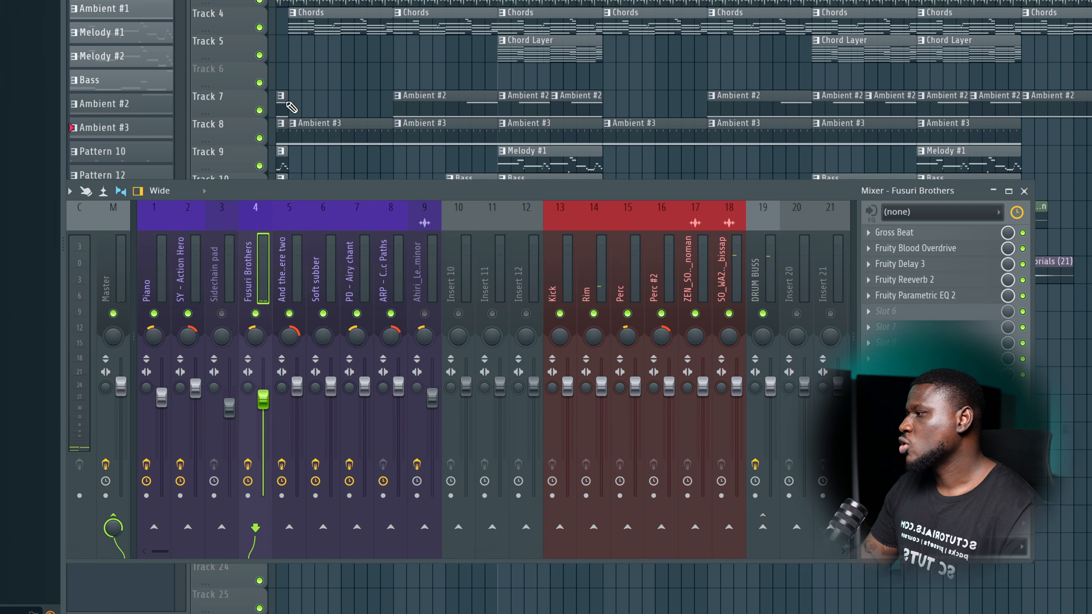
pyautogui.click(116, 271)
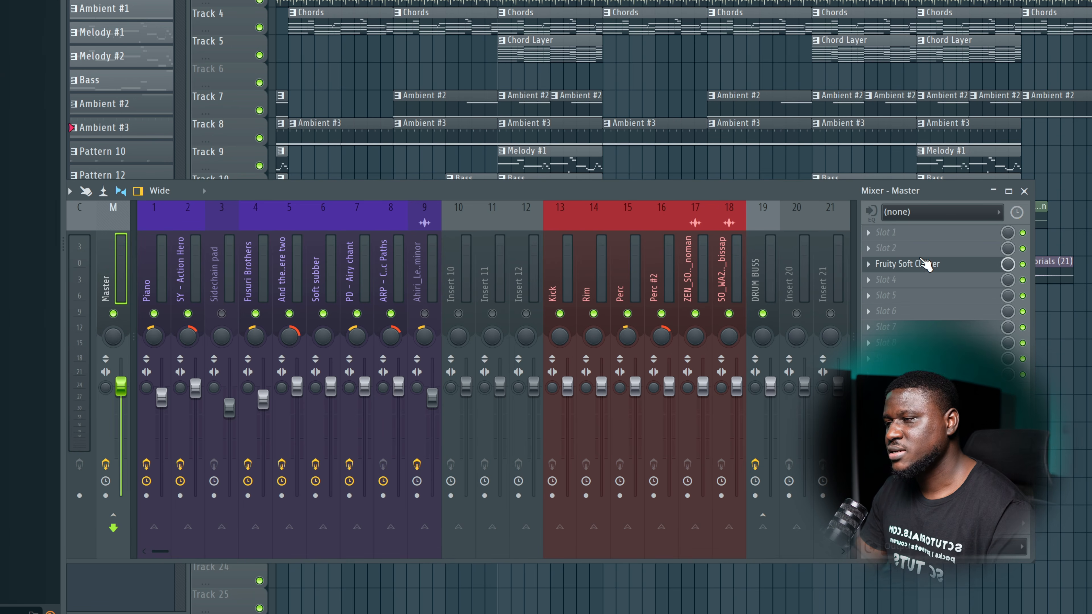
pyautogui.moveTo(924, 261); pyautogui.dragTo(924, 251)
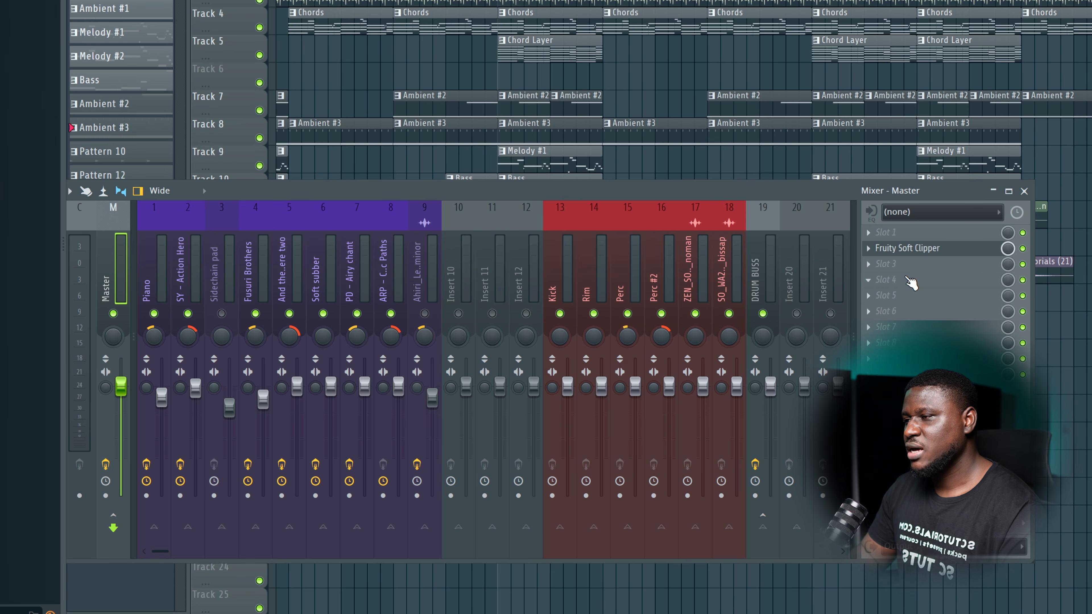
pyautogui.click(908, 280)
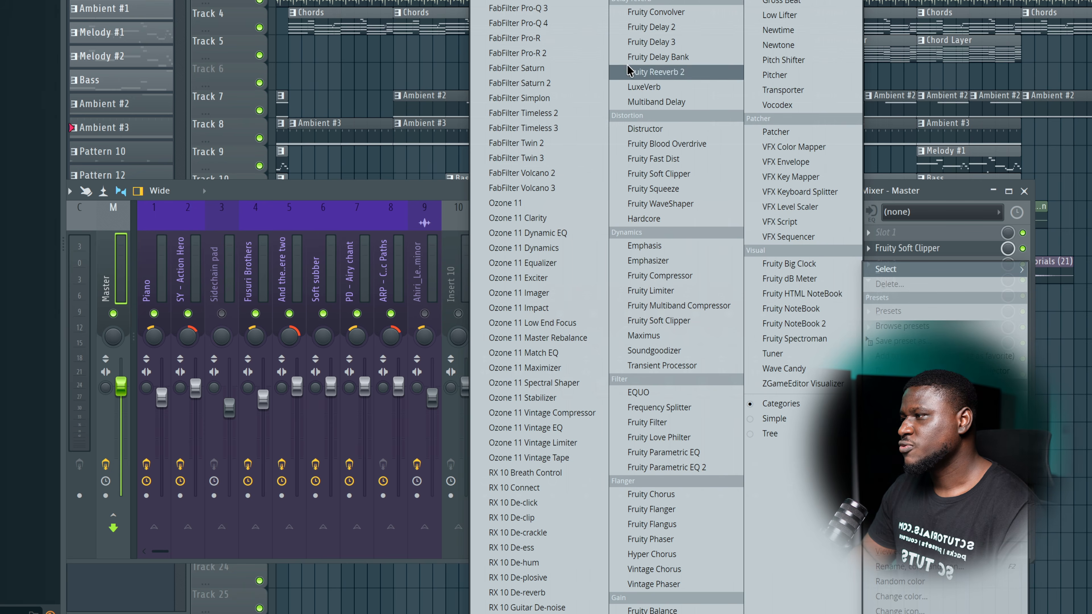
pyautogui.click(560, 72)
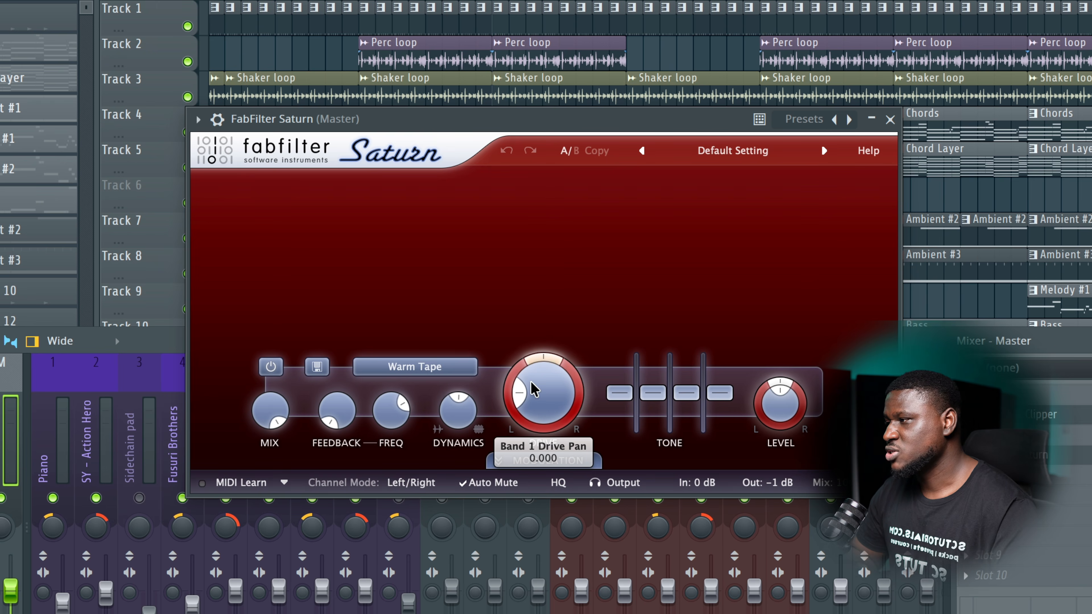
# Compare the Chorus with FabFilter Saturn bypassed and enabled on the Master using the plugin's on/off switch.
pyautogui.press('space')
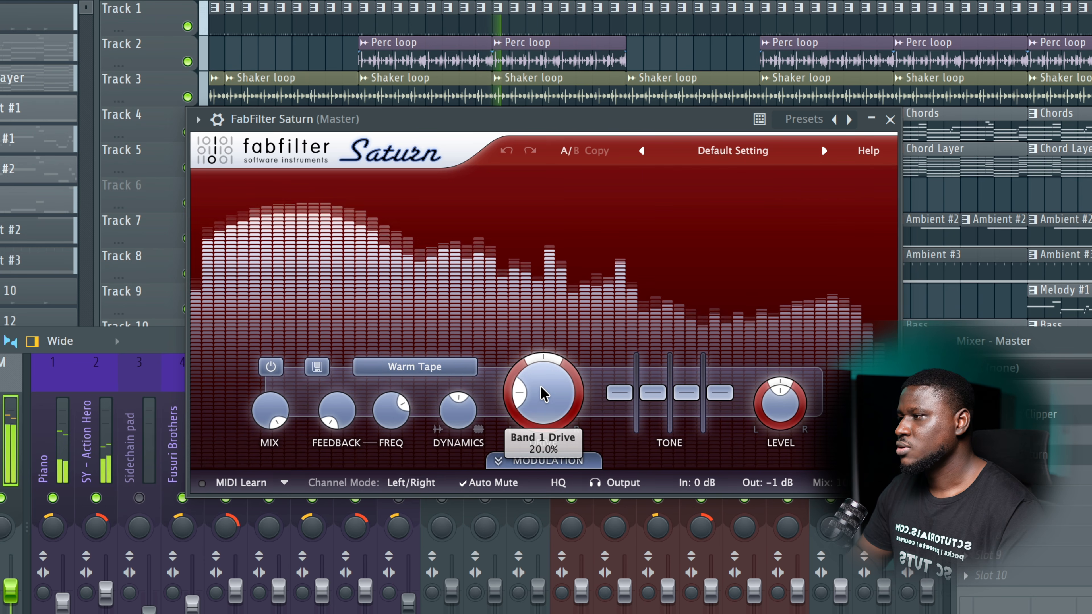
pyautogui.click(219, 121)
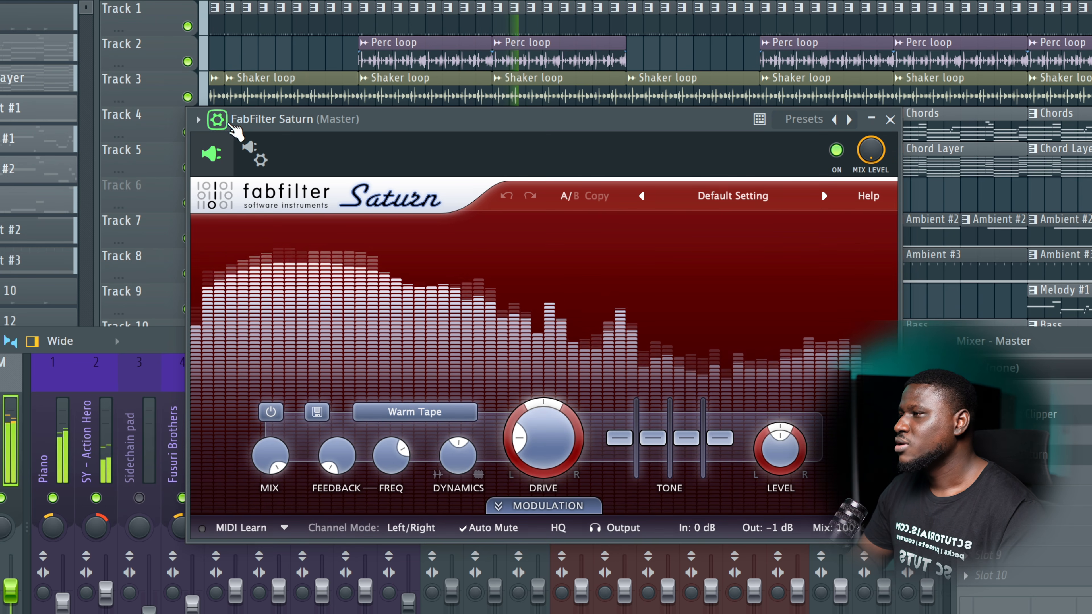
pyautogui.press('space')
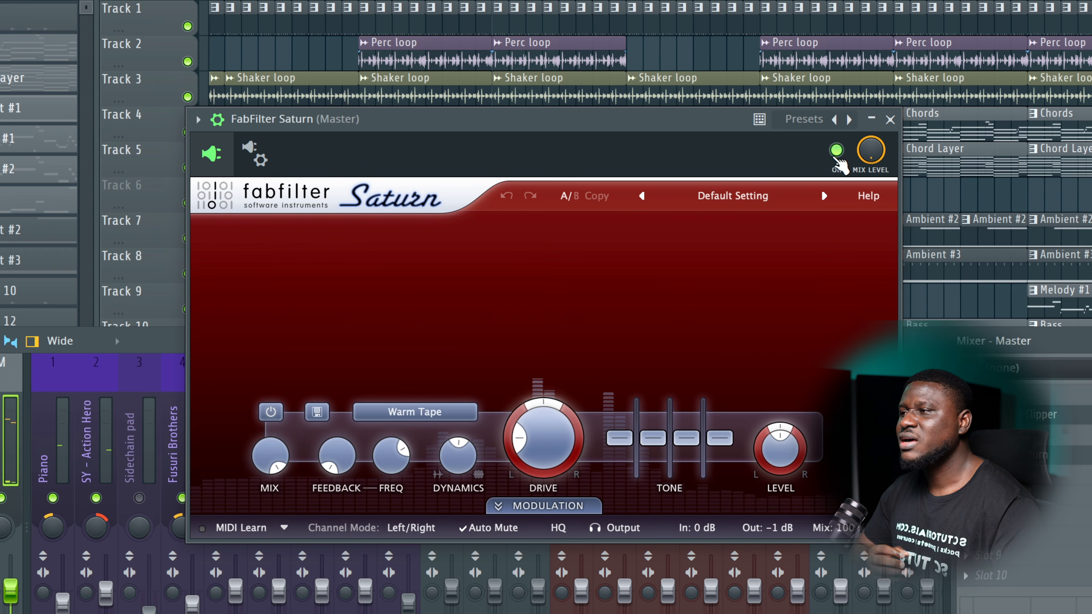
pyautogui.click(836, 156)
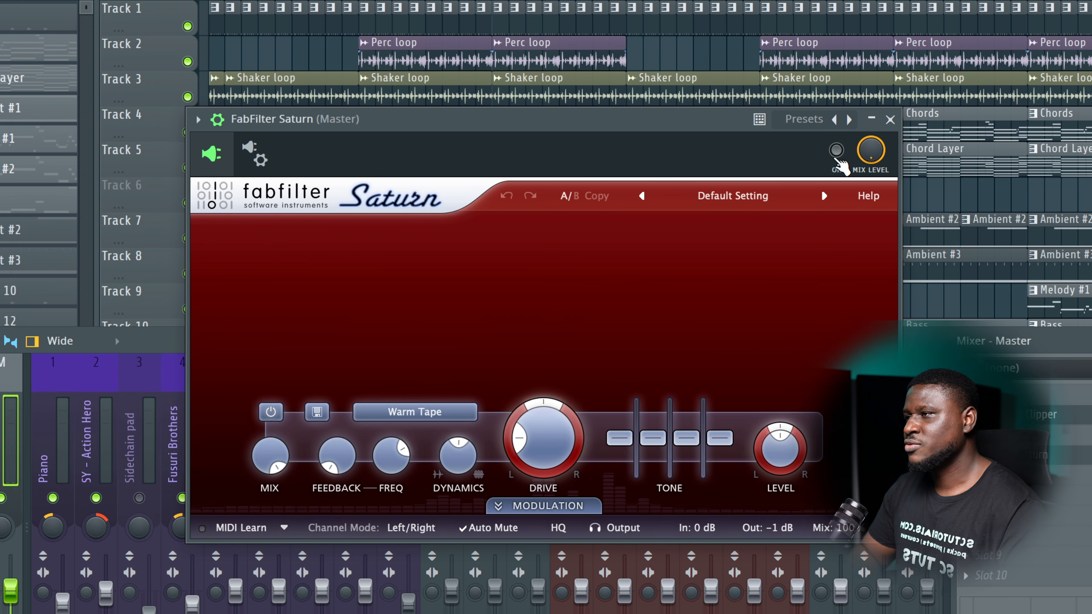
pyautogui.press('space')
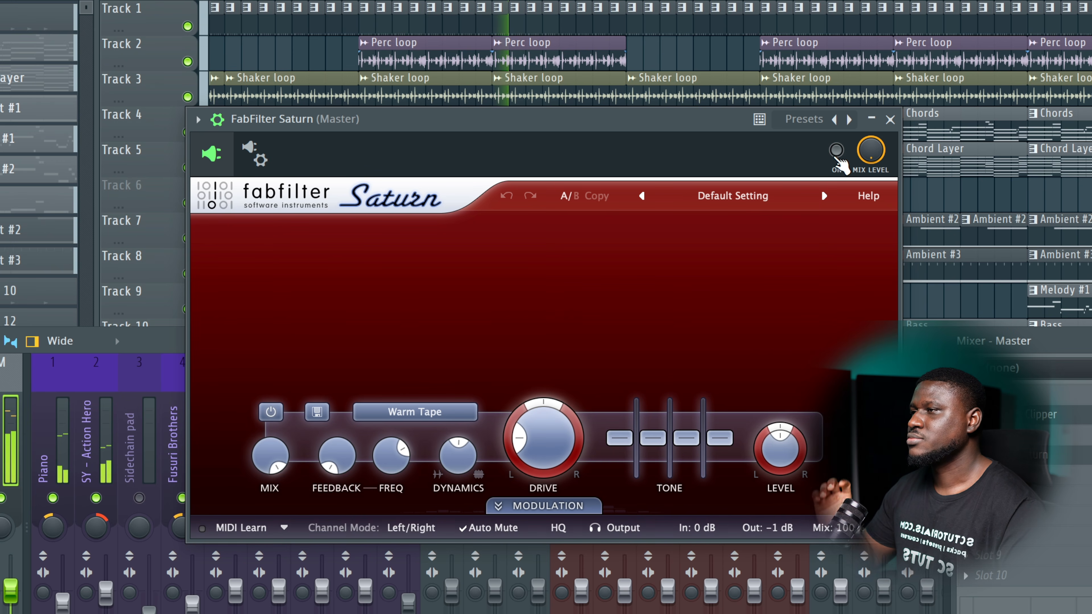
pyautogui.click(837, 156)
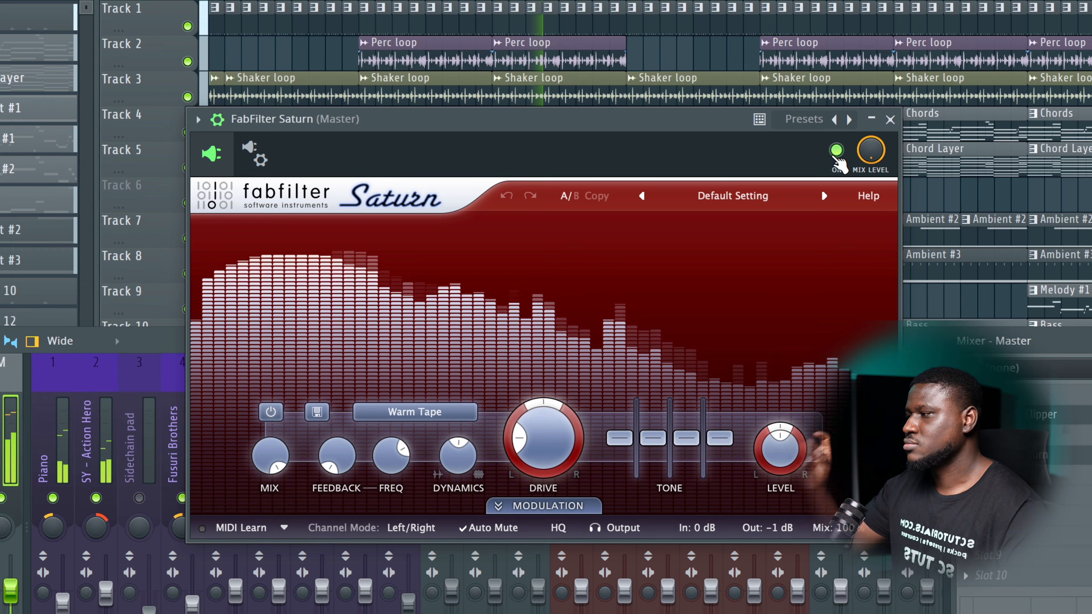
pyautogui.press('space')
# Raise the Band 1 Drive slightly in FabFilter Saturn on the Master and audition the change.
pyautogui.moveTo(543, 441)
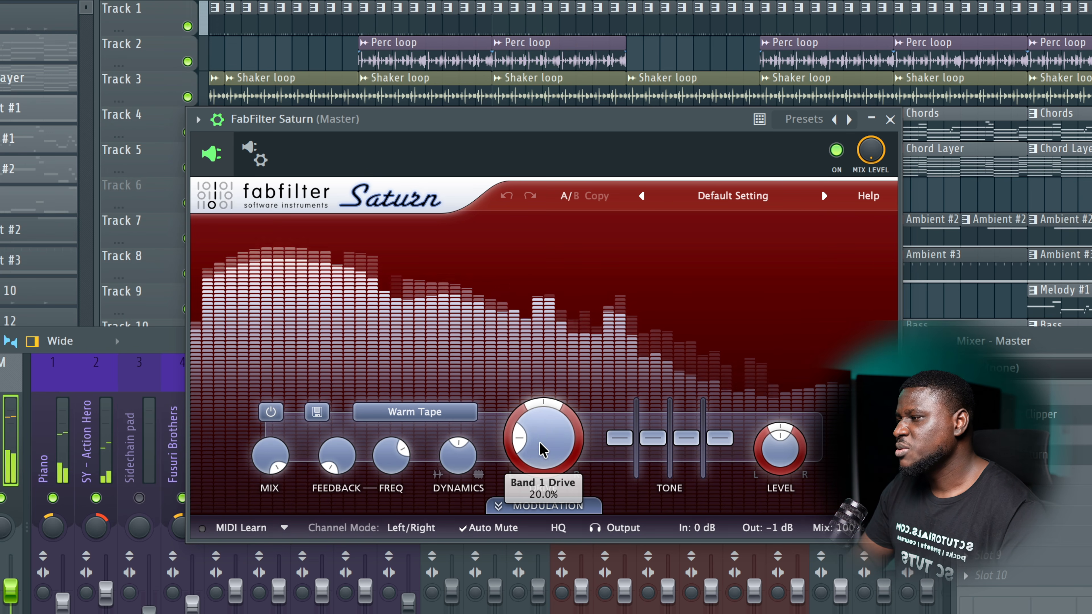
pyautogui.moveTo(542, 441); pyautogui.dragTo(555, 411)
pyautogui.press('space')
pyautogui.press('space')
pyautogui.press('space')
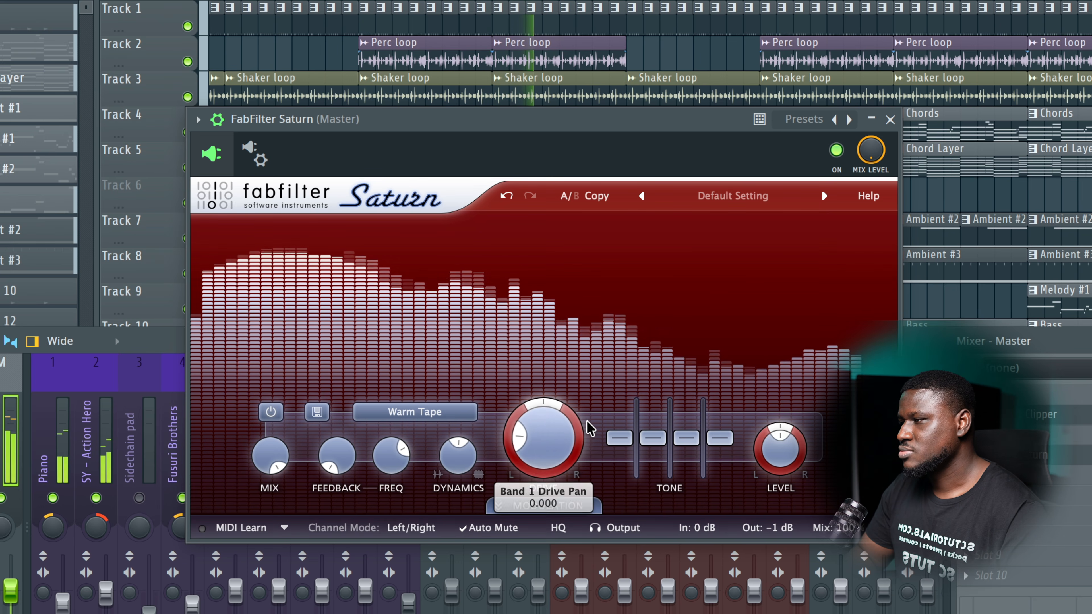
# Load FabFilter Pro-L 2 in slot 5 of the Master track and raise its gain to about +15.6 dB.
pyautogui.click(966, 435)
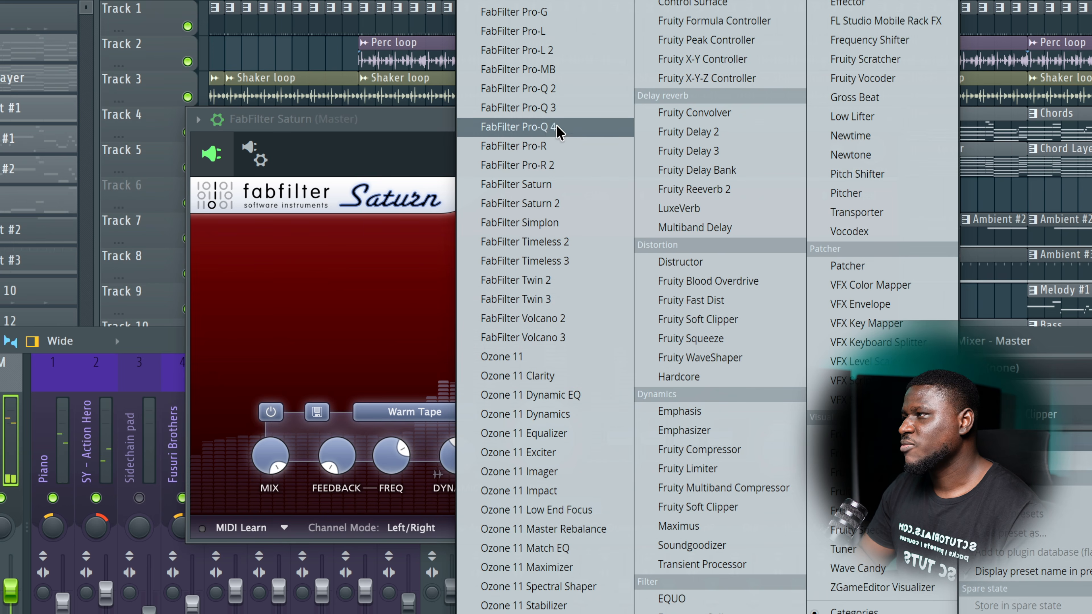
pyautogui.click(548, 50)
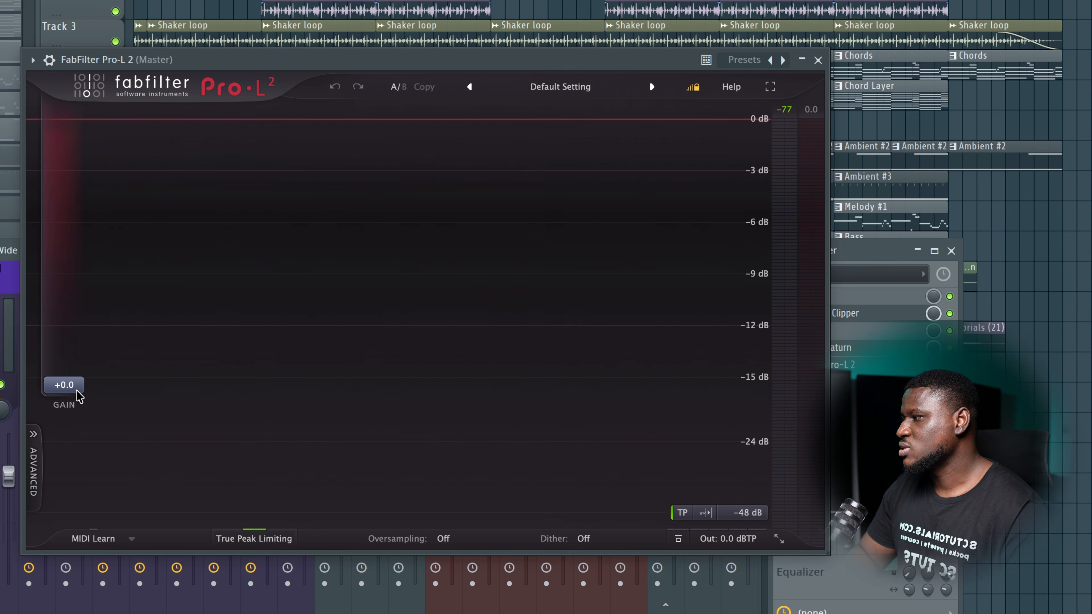
pyautogui.moveTo(78, 396); pyautogui.dragTo(81, 251)
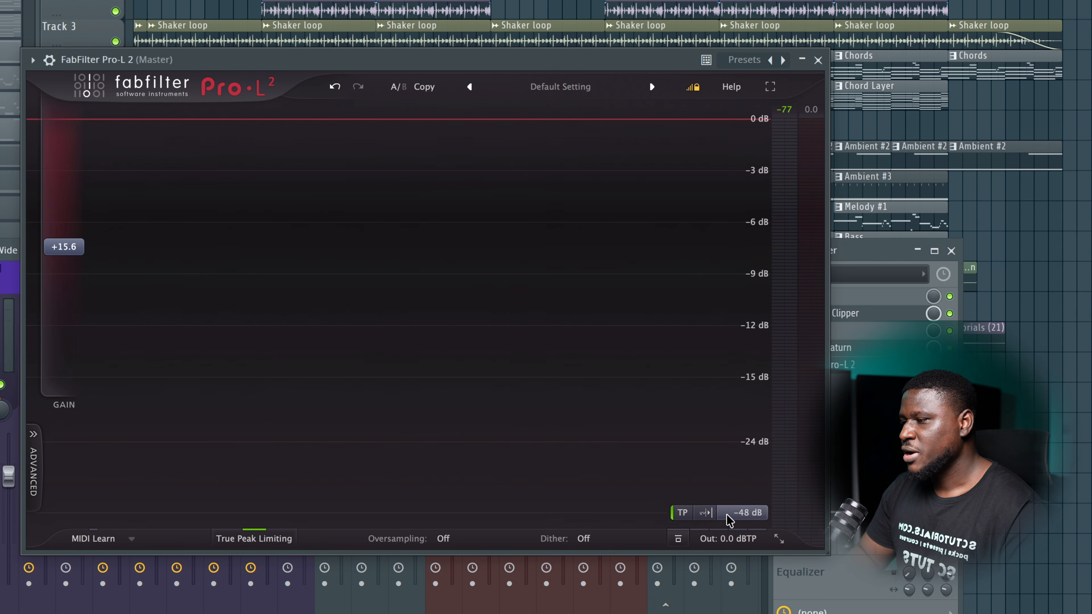
# Lower the Pro-L 2 output level to about -0.9 dBTP and audition the limited Chorus.
pyautogui.moveTo(723, 524)
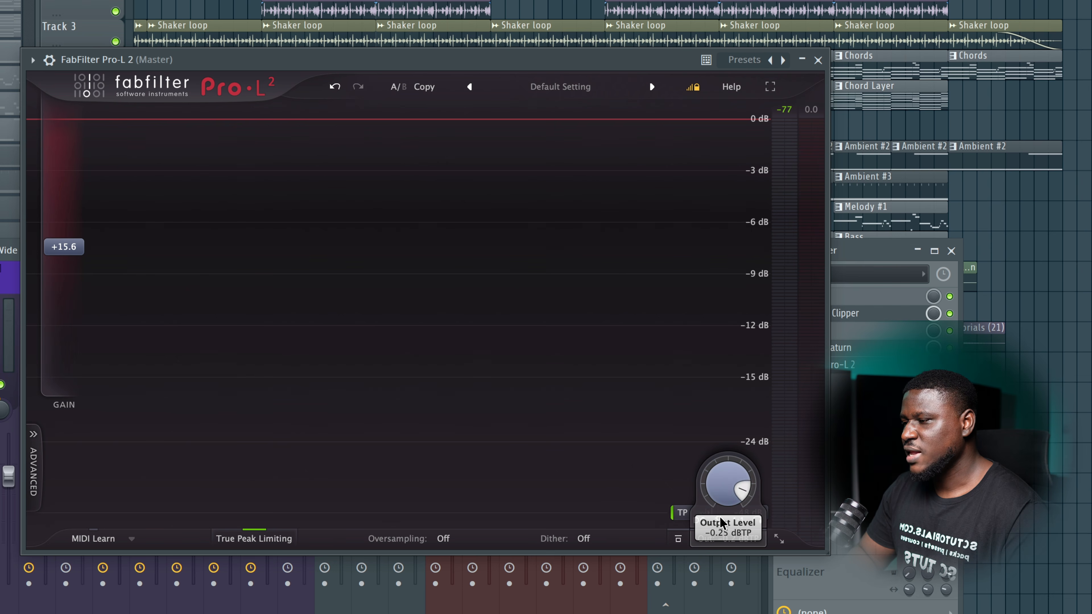
pyautogui.moveTo(721, 533); pyautogui.dragTo(716, 583)
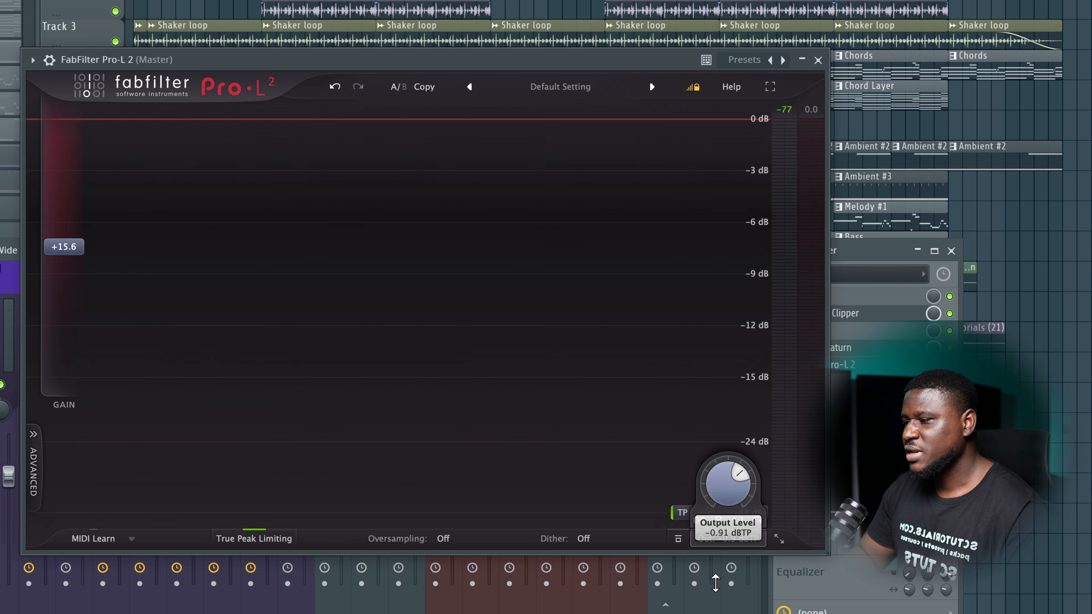
pyautogui.press('space')
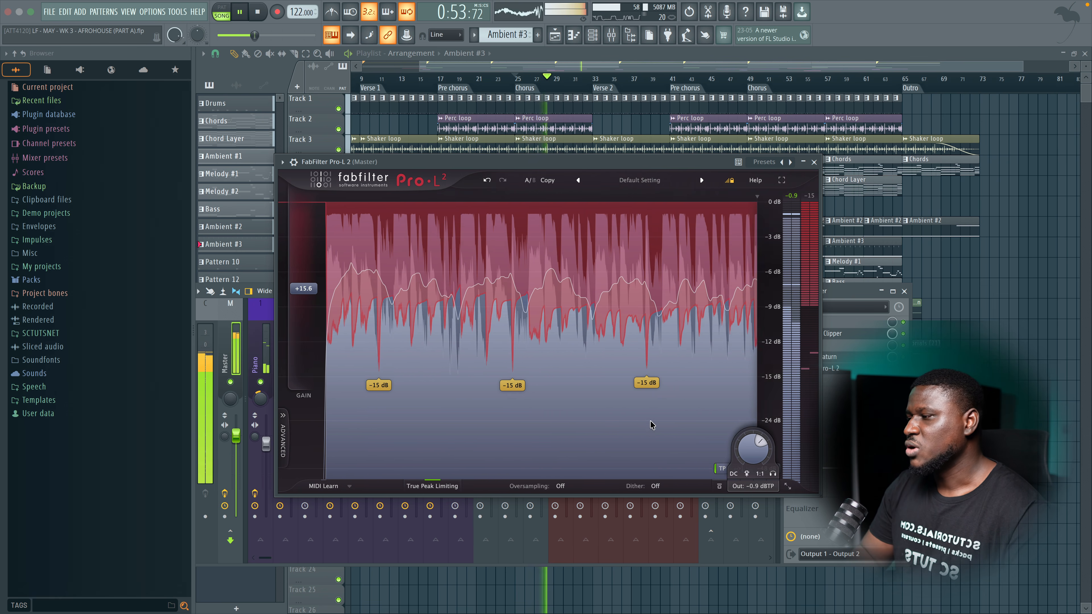
pyautogui.press('space')
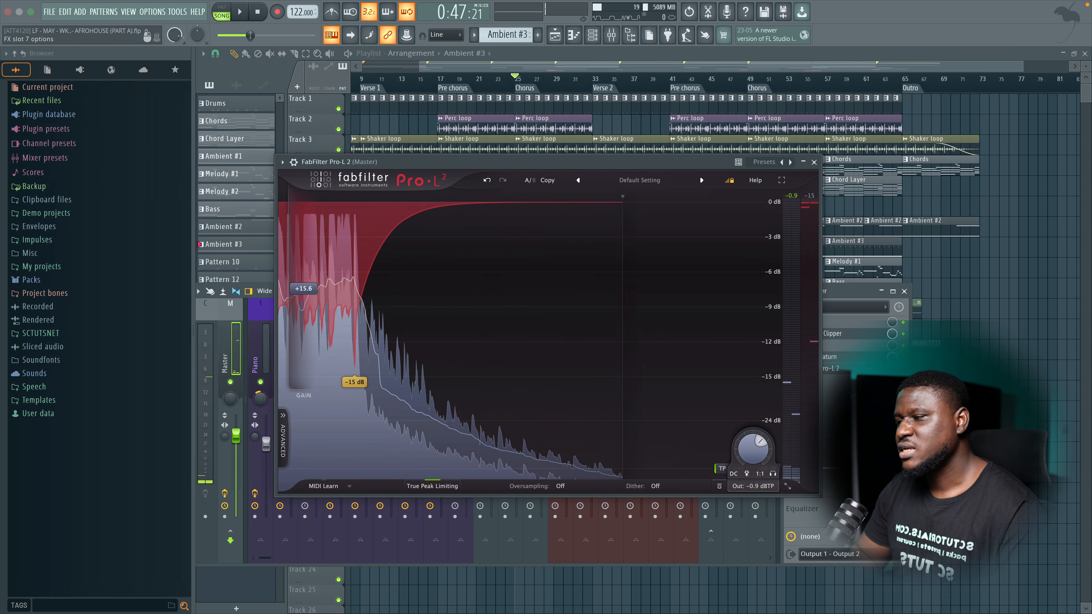
# Load the Waves WLM Meter Stereo from WaveShell1-VST3 15.0 in slot 7 of the Master track.
pyautogui.click(823, 344)
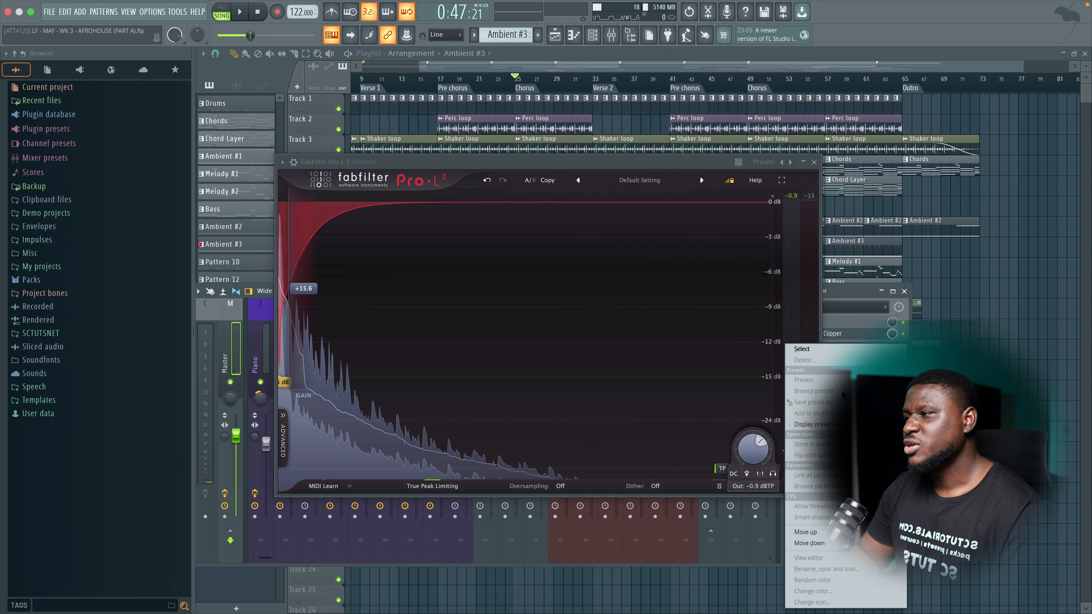
pyautogui.moveTo(823, 341)
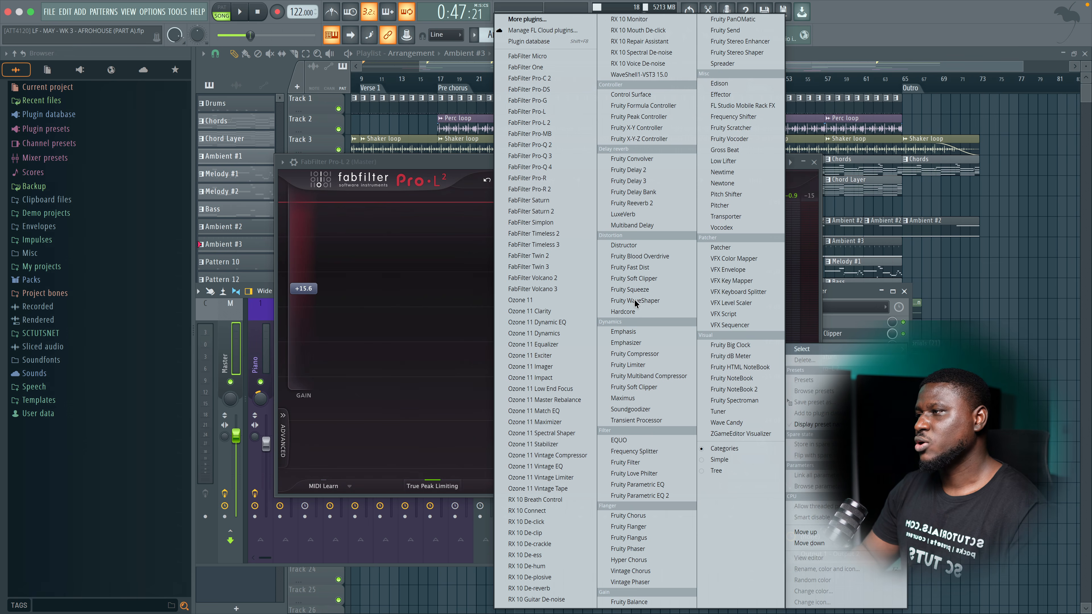
pyautogui.click(632, 74)
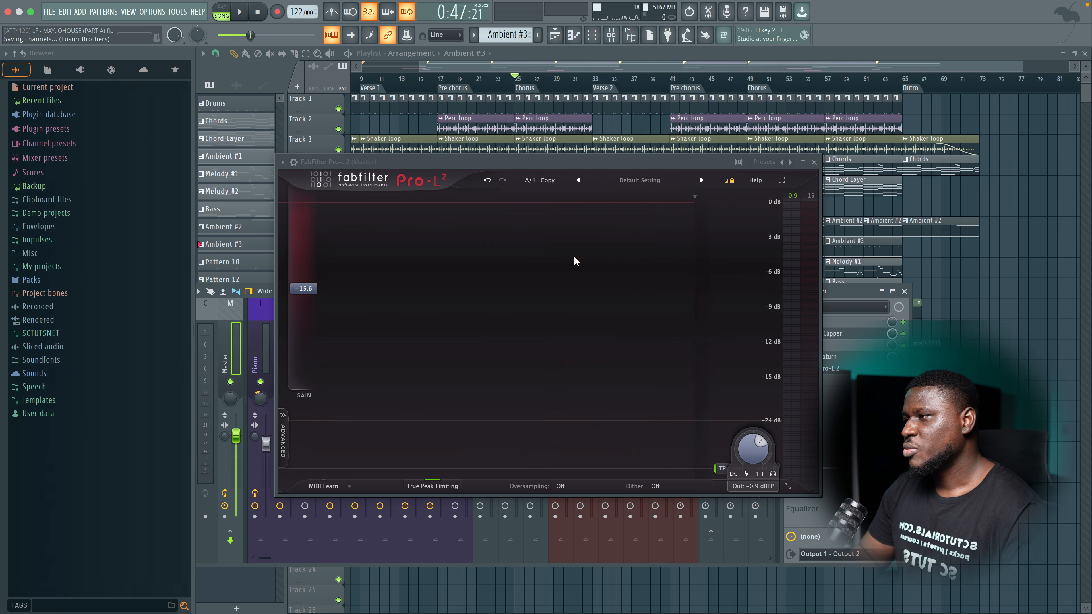
pyautogui.click(676, 129)
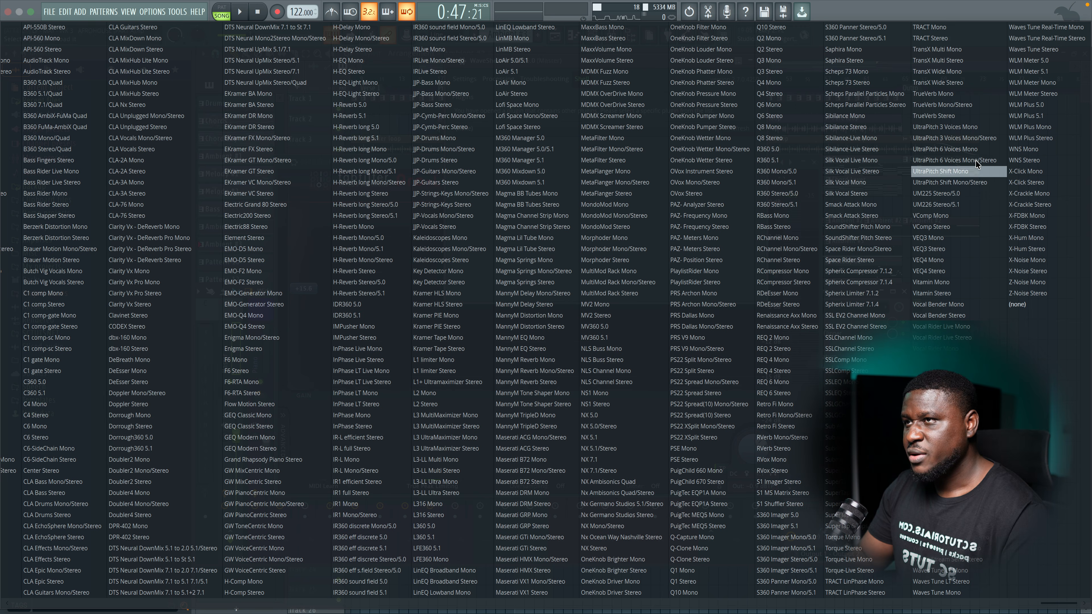
pyautogui.click(1024, 93)
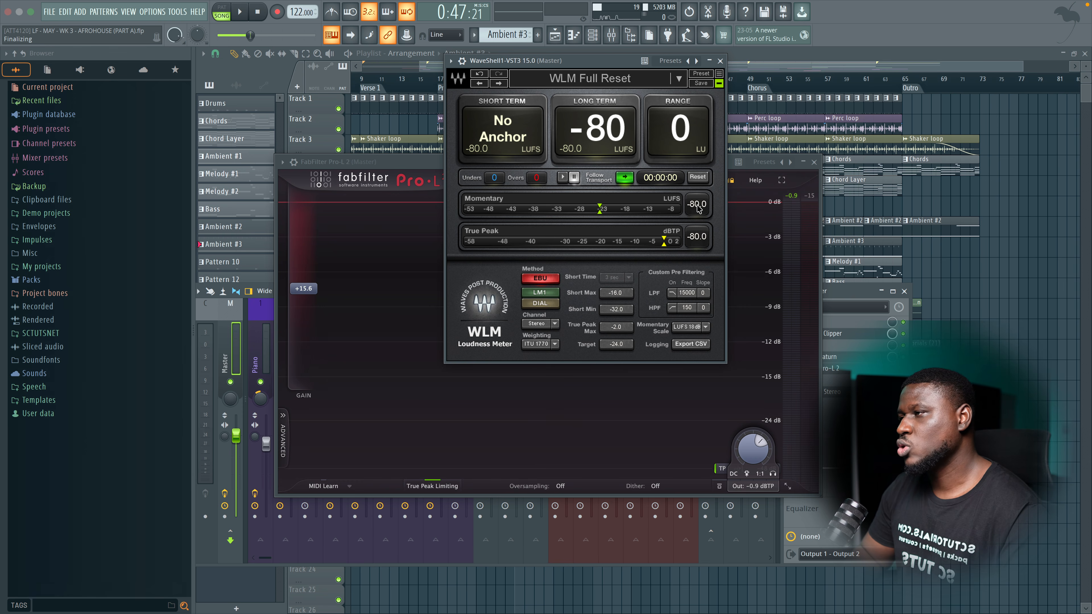
# Play the Chorus with the Pro-L 2 gain at +15.7 dB, placing the limiter and loudness meter side by side to check the LUFS.
pyautogui.click(304, 398)
pyautogui.press('space')
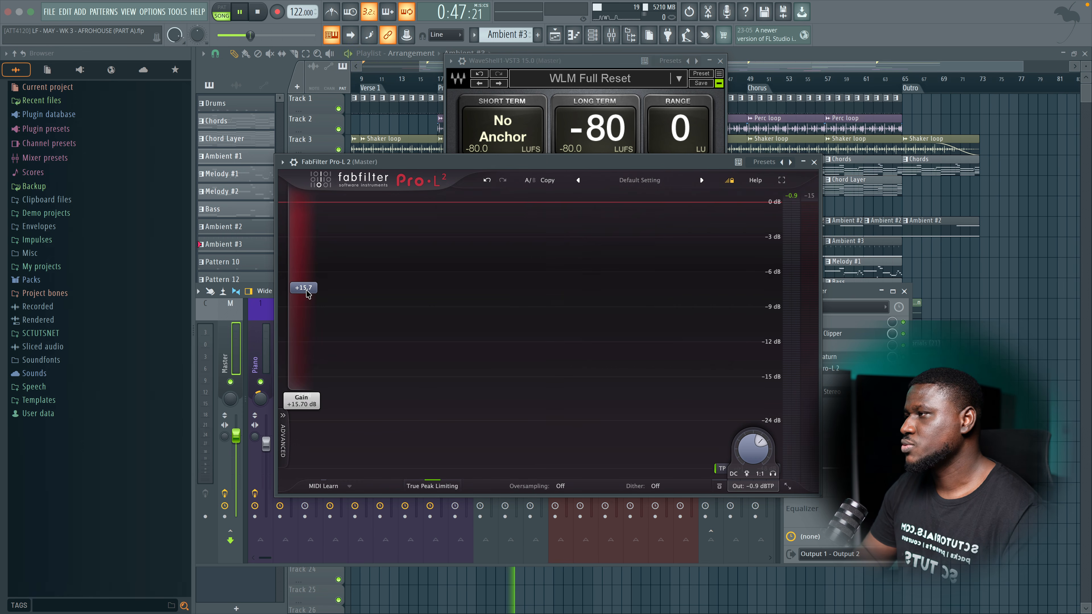
pyautogui.moveTo(494, 165); pyautogui.dragTo(270, 150)
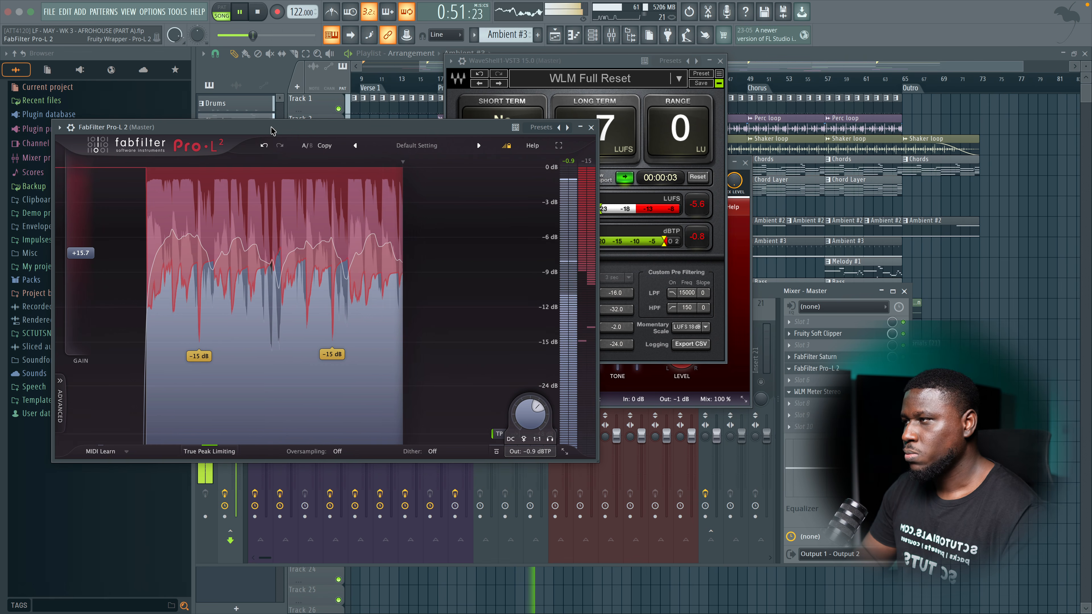
pyautogui.moveTo(584, 63); pyautogui.dragTo(789, 65)
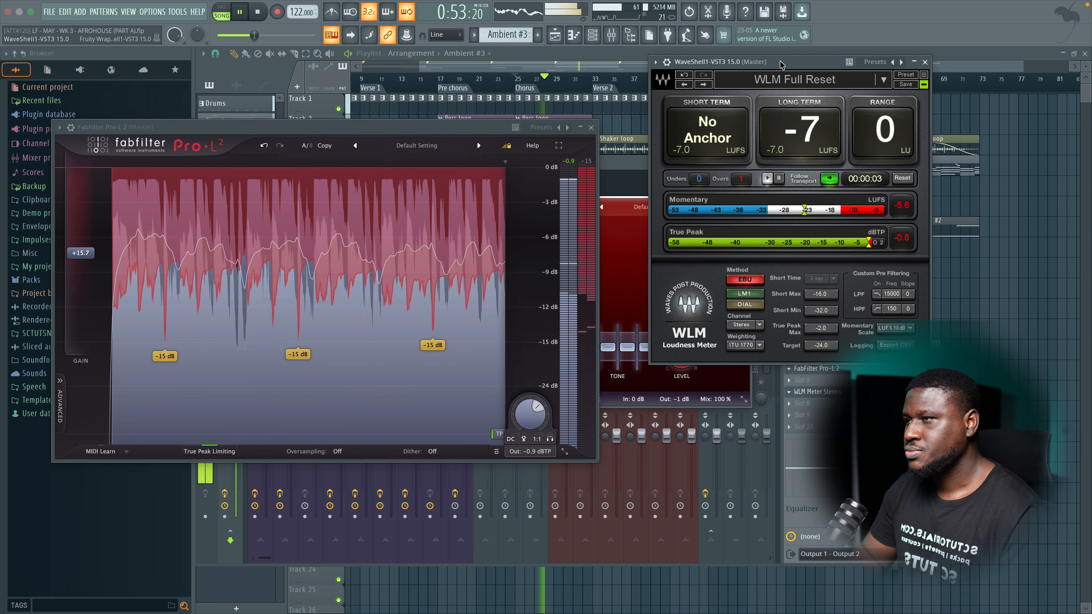
pyautogui.press('space')
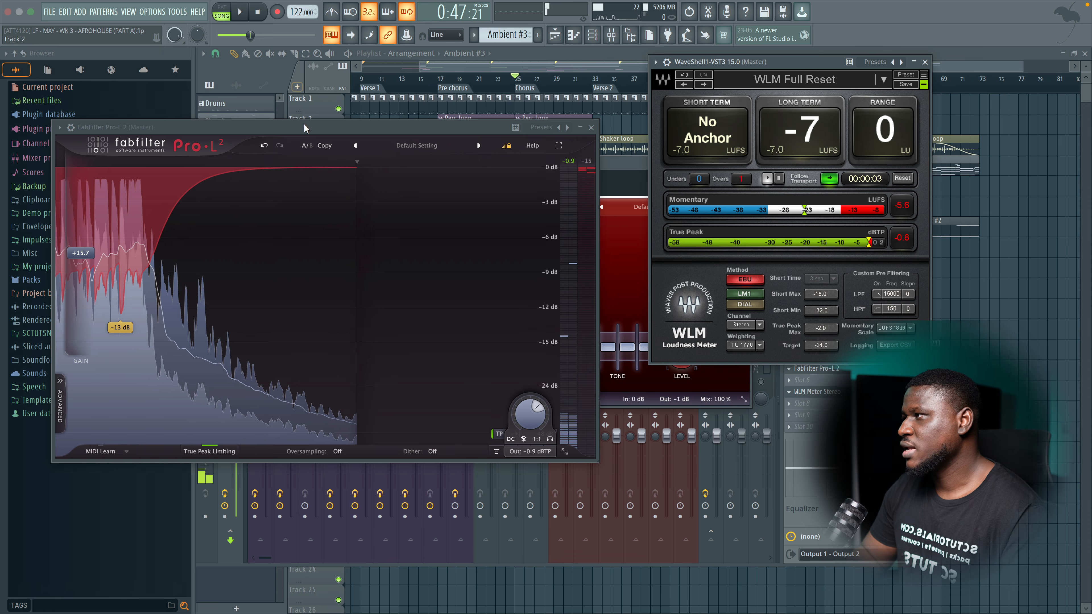
# Lower the Pro-L 2 gain to about +12.1 dB and play the Chorus.
pyautogui.moveTo(241, 126); pyautogui.dragTo(370, 119)
pyautogui.moveTo(210, 252); pyautogui.dragTo(207, 270)
pyautogui.press('space')
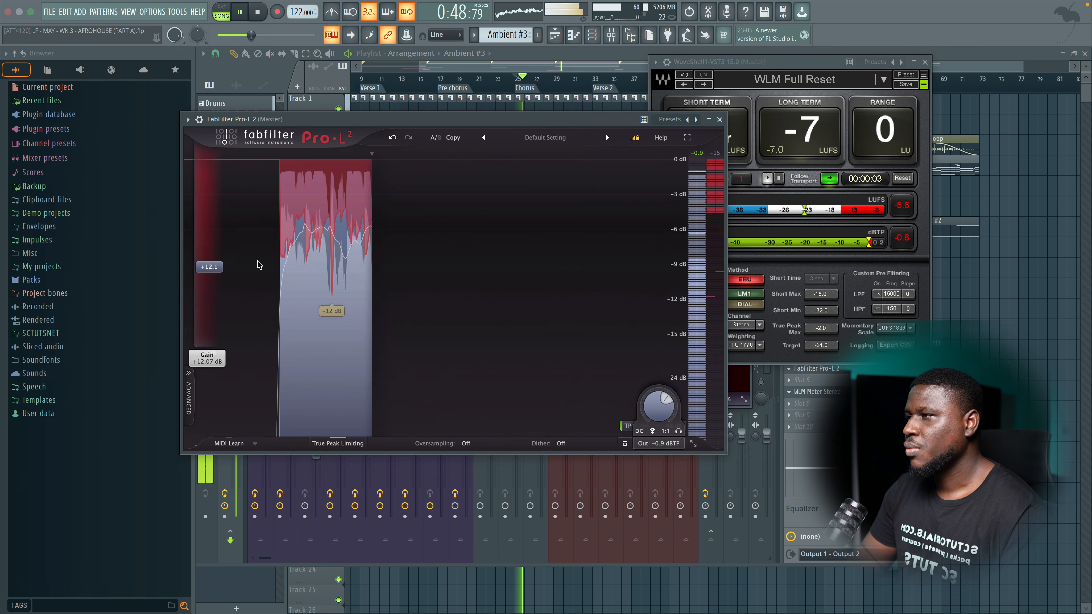
# Close the limiter window, reset the WLM meter and measure the Chorus loudness during playback.
pyautogui.click(906, 178)
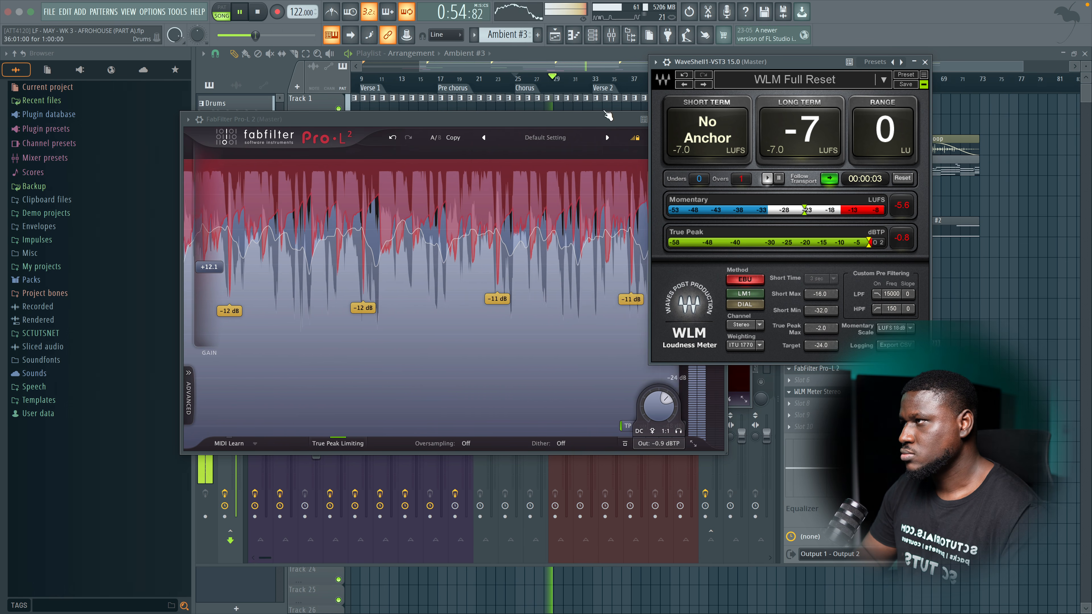
pyautogui.click(612, 124)
pyautogui.click(719, 120)
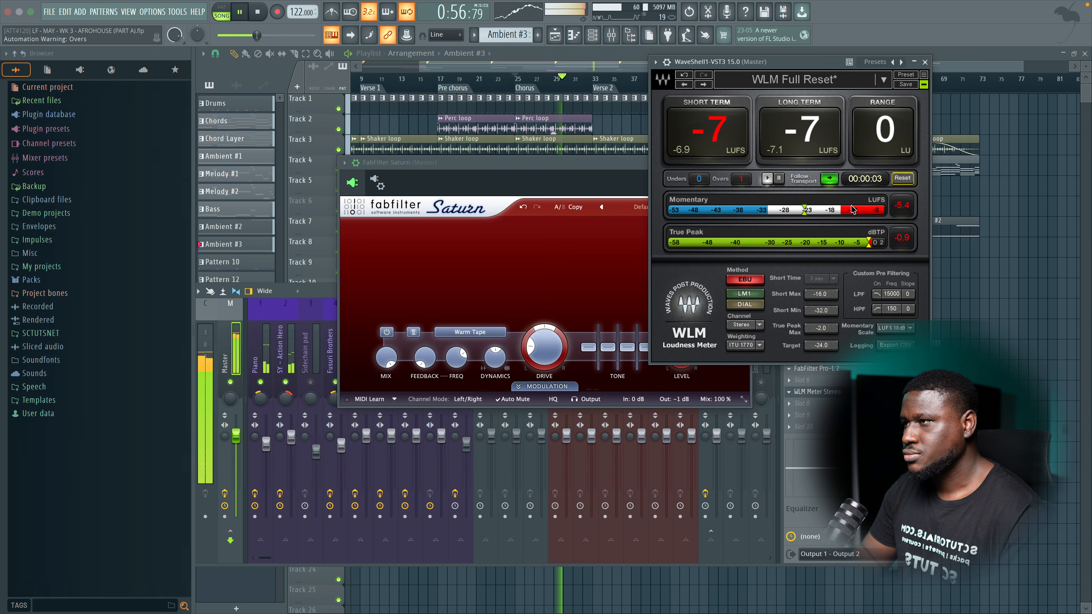
pyautogui.click(902, 178)
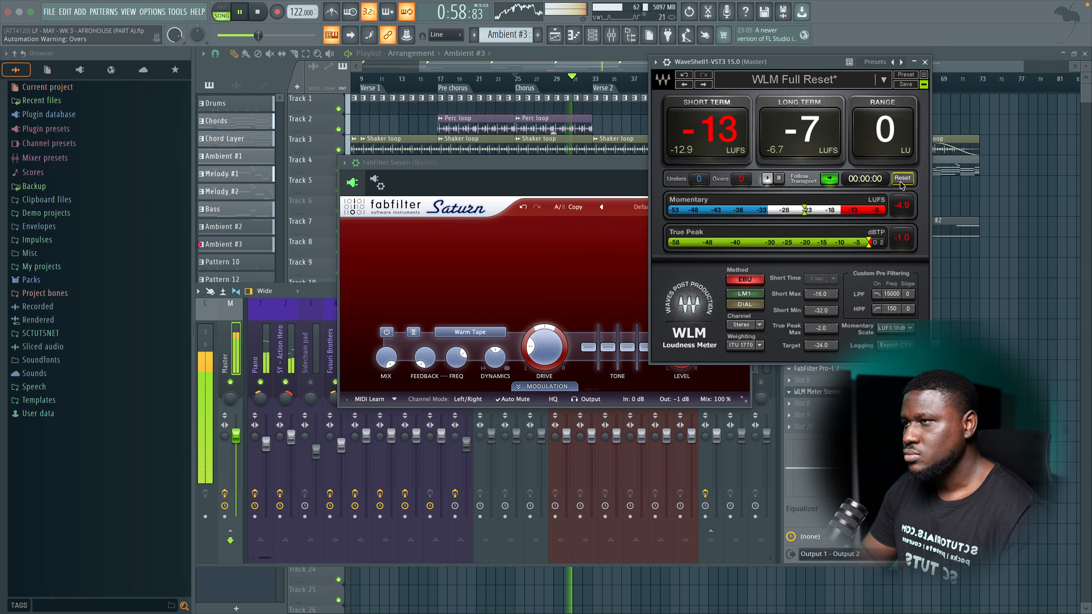
pyautogui.press('space')
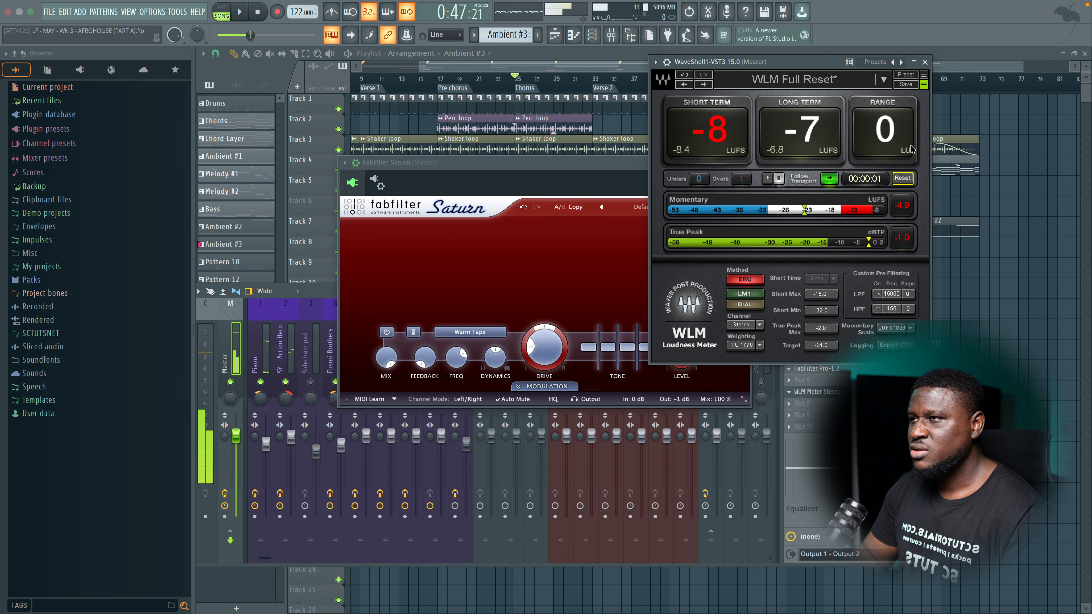
# Reduce the Pro-L 2 gain to about +8.5 dB and reopen the WLM meter with the Chorus playing.
pyautogui.click(926, 62)
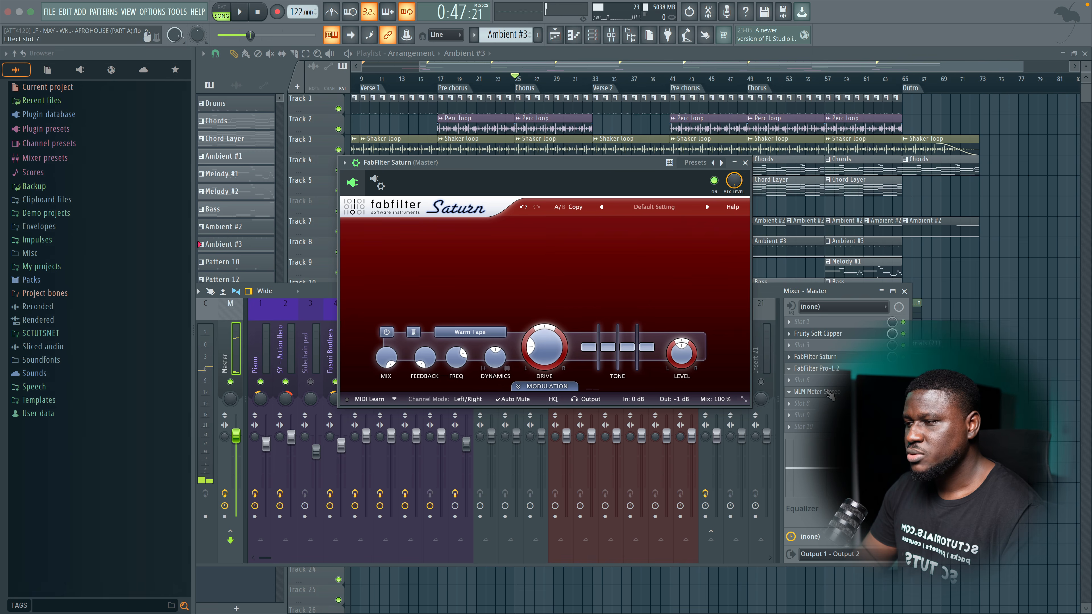
pyautogui.click(826, 369)
pyautogui.moveTo(213, 299); pyautogui.dragTo(213, 313)
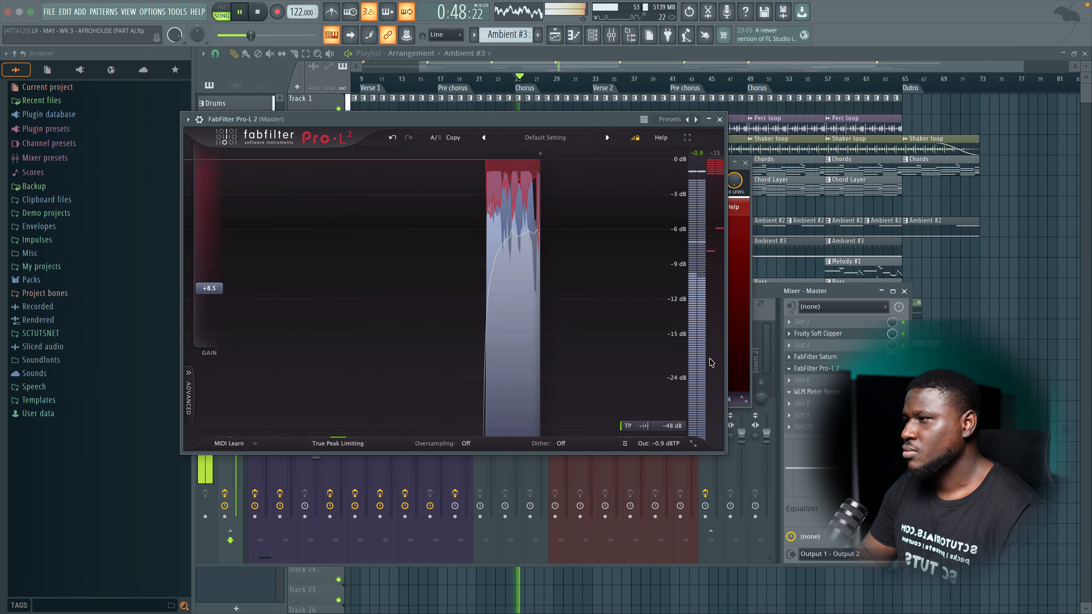
pyautogui.click(815, 392)
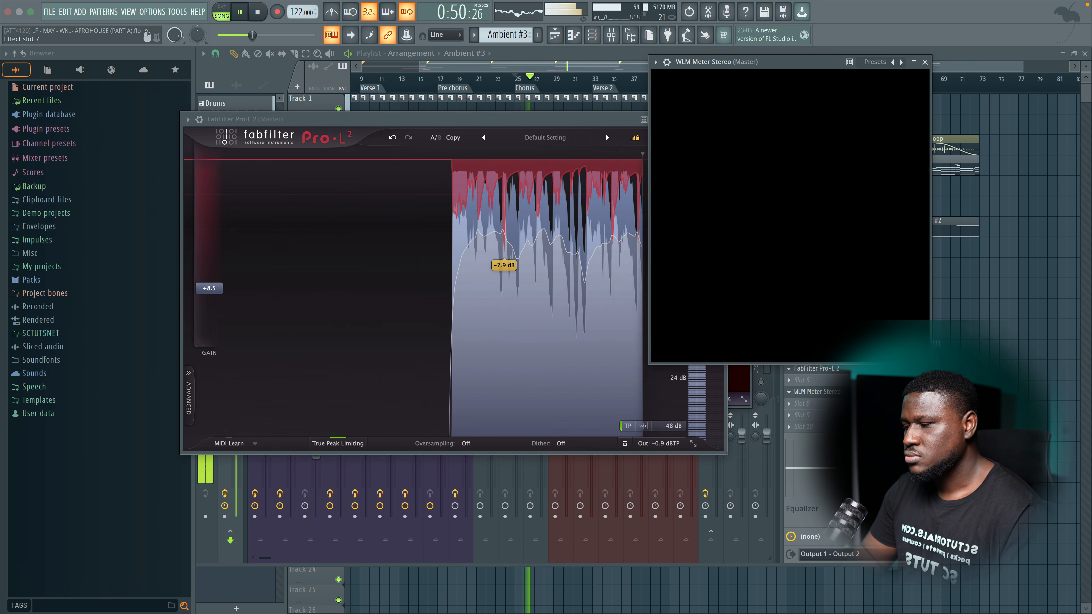
pyautogui.moveTo(541, 124); pyautogui.dragTo(393, 136)
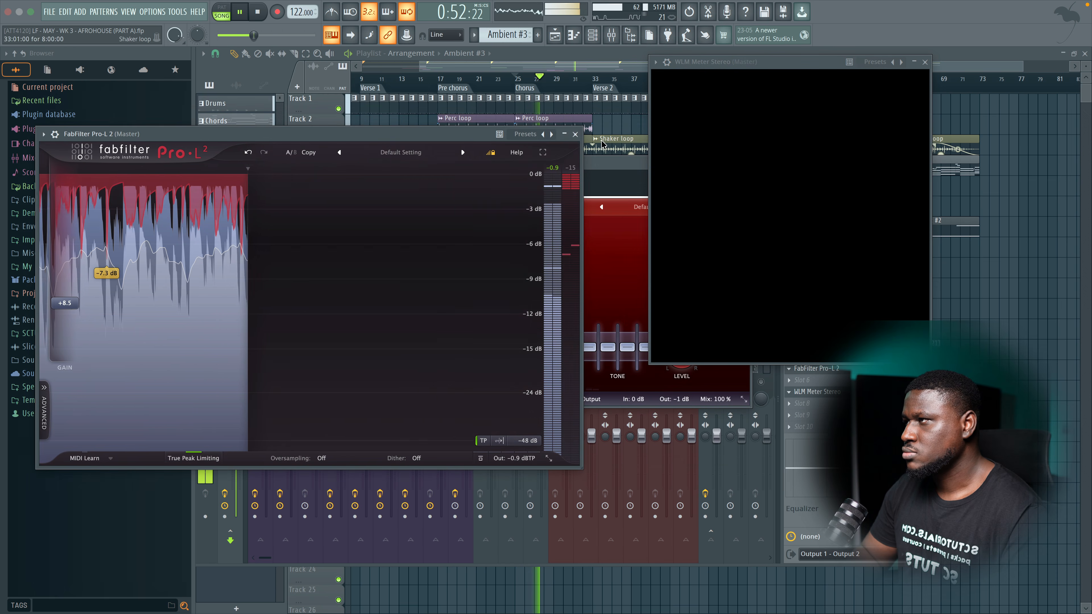
pyautogui.click(573, 132)
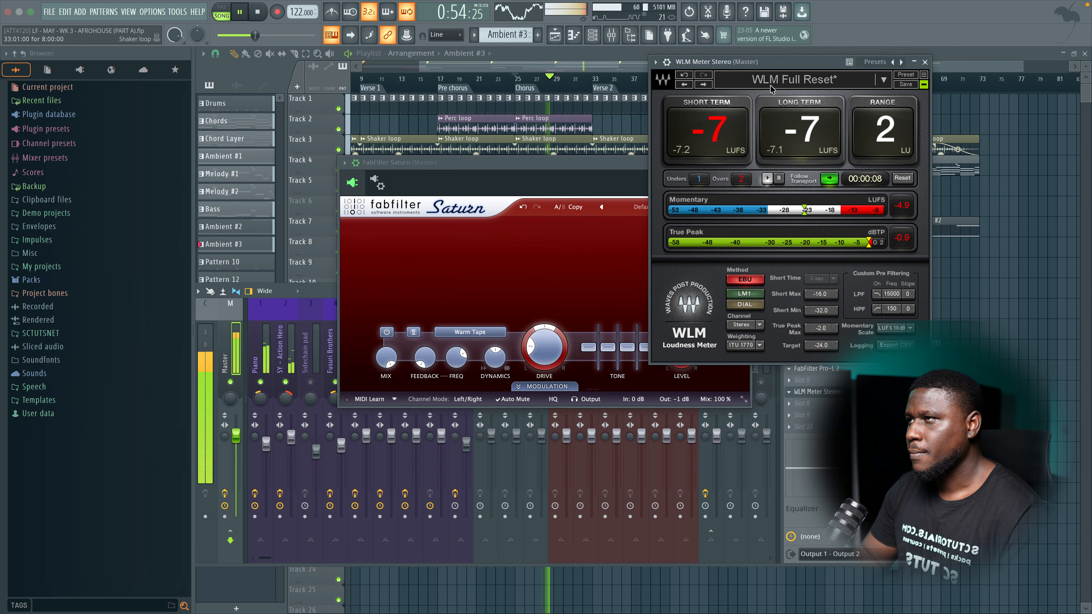
# Reset the WLM meter repeatedly while the Chorus plays to recheck the short-term and long-term loudness.
pyautogui.click(902, 179)
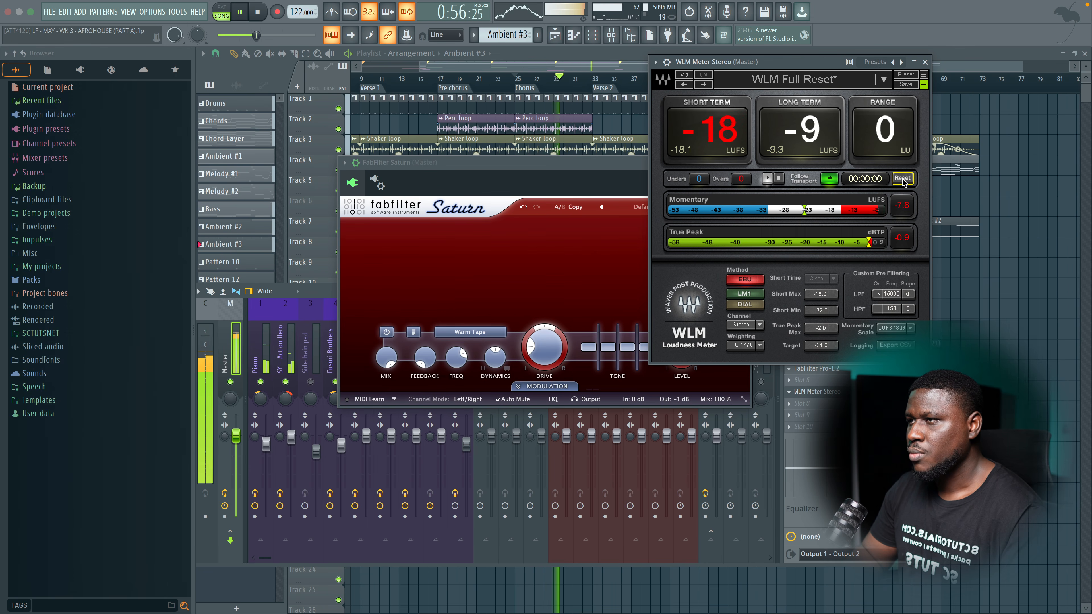
pyautogui.click(902, 178)
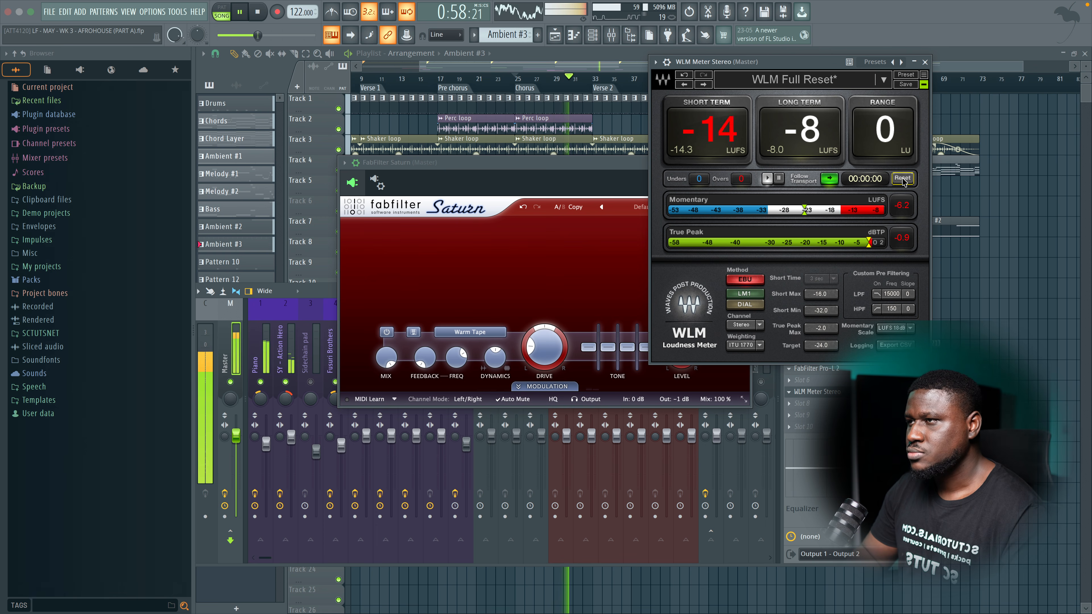
pyautogui.click(902, 179)
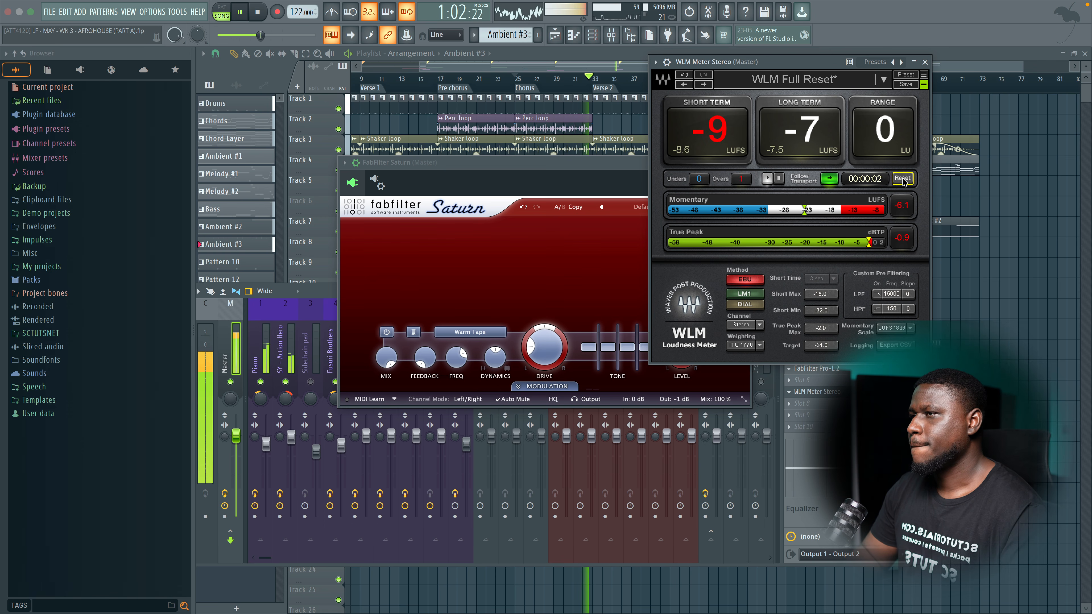
pyautogui.click(902, 179)
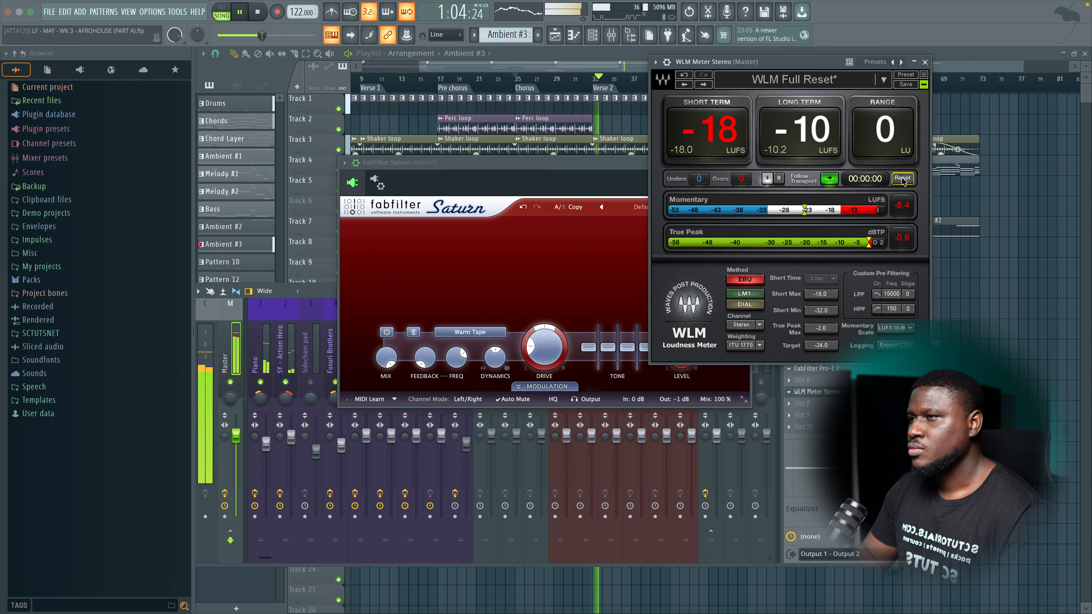
pyautogui.press('space')
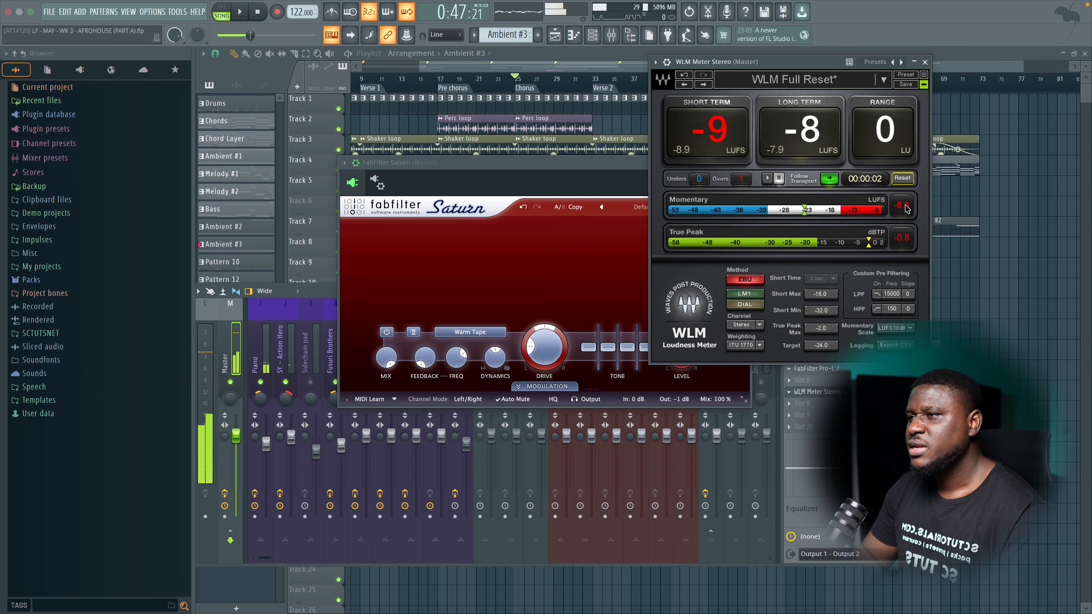
# Bring the Pro-L 2 gain down to about +7.2 dB and remeasure the Chorus with a freshly reset WLM meter.
pyautogui.click(818, 392)
pyautogui.click(818, 393)
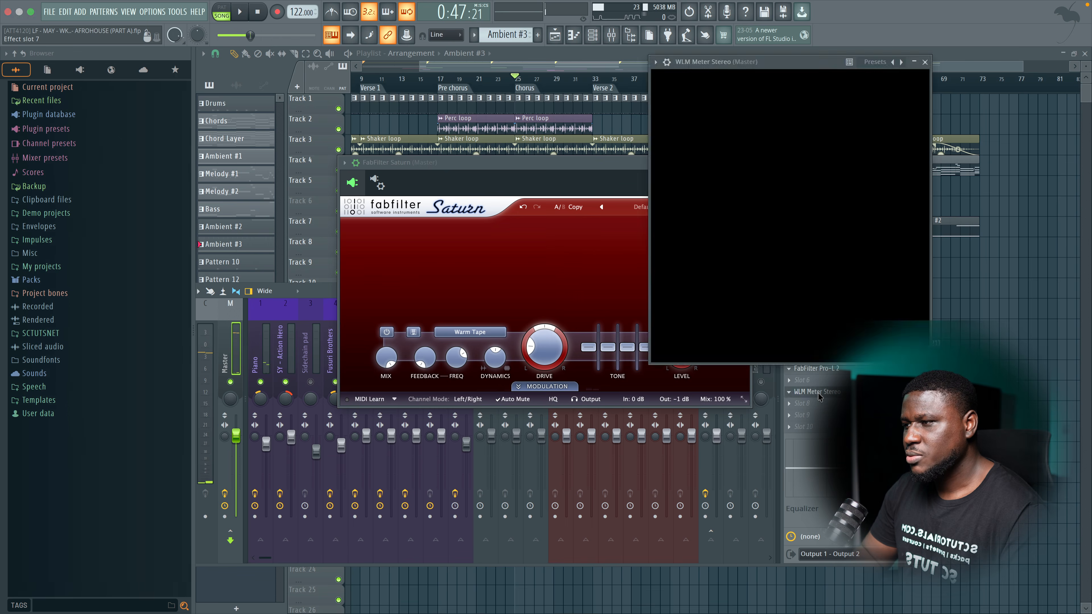
pyautogui.click(814, 392)
pyautogui.click(816, 368)
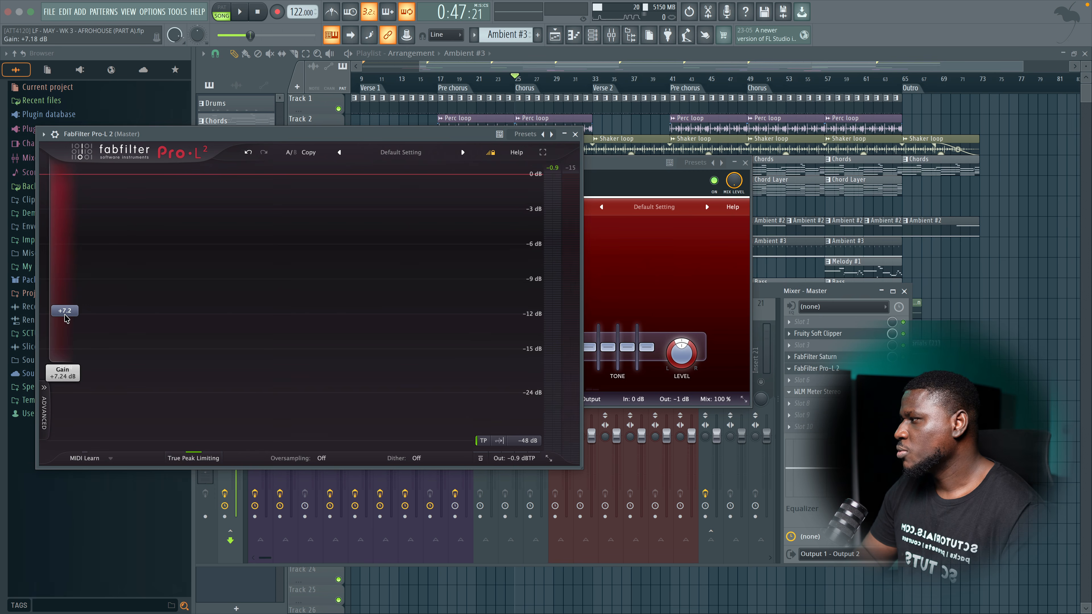
pyautogui.click(819, 392)
pyautogui.click(574, 134)
pyautogui.press('space')
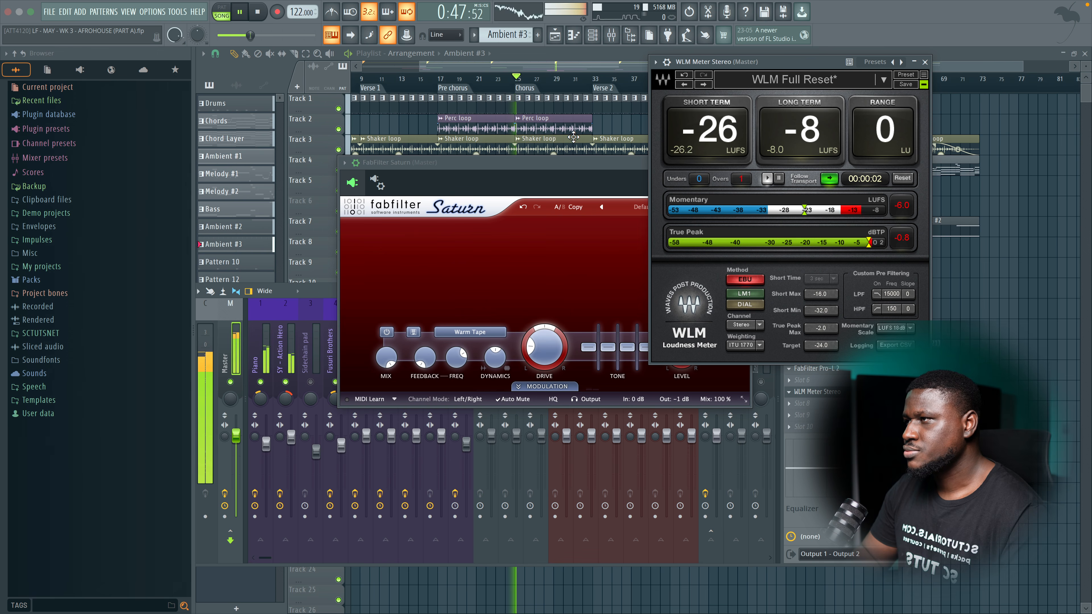
pyautogui.click(902, 179)
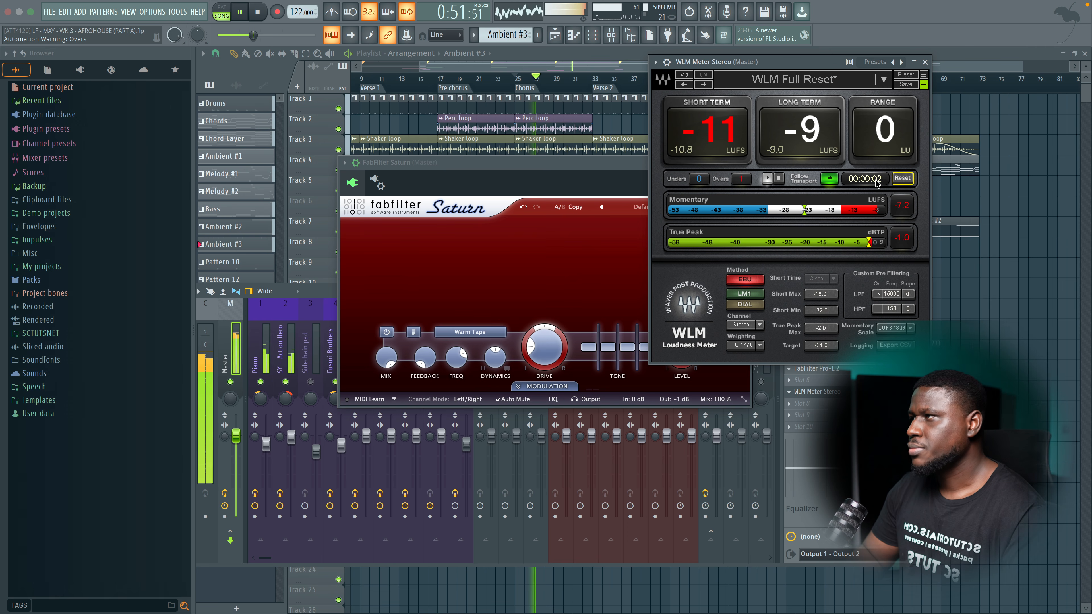
# Recheck the Chorus loudness with a freshly reset WLM meter and close the meter, Saturn and mixer windows.
pyautogui.click(907, 183)
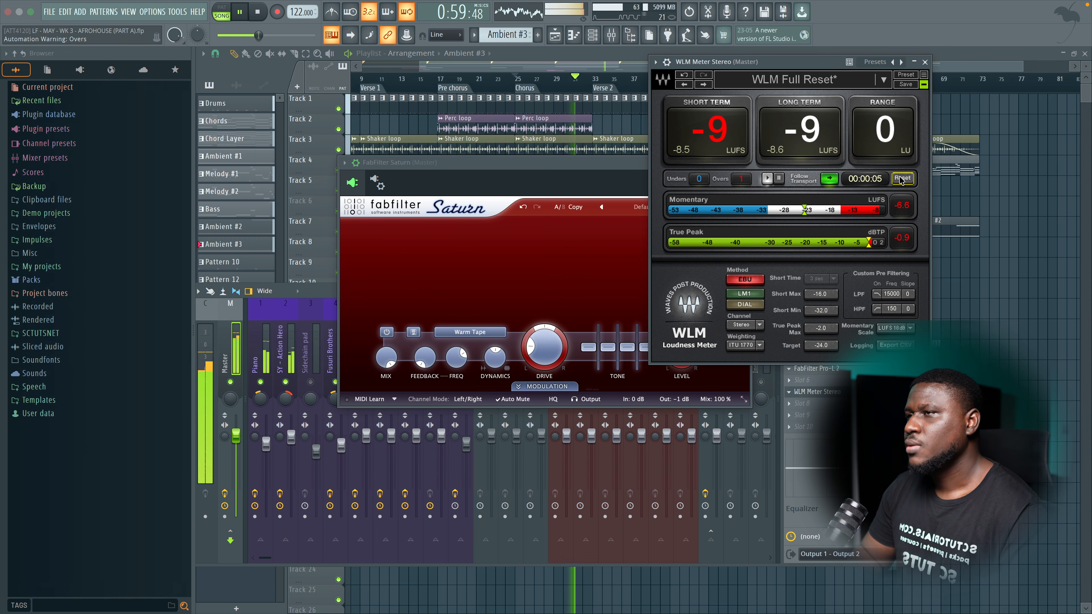
pyautogui.press('space')
pyautogui.click(925, 61)
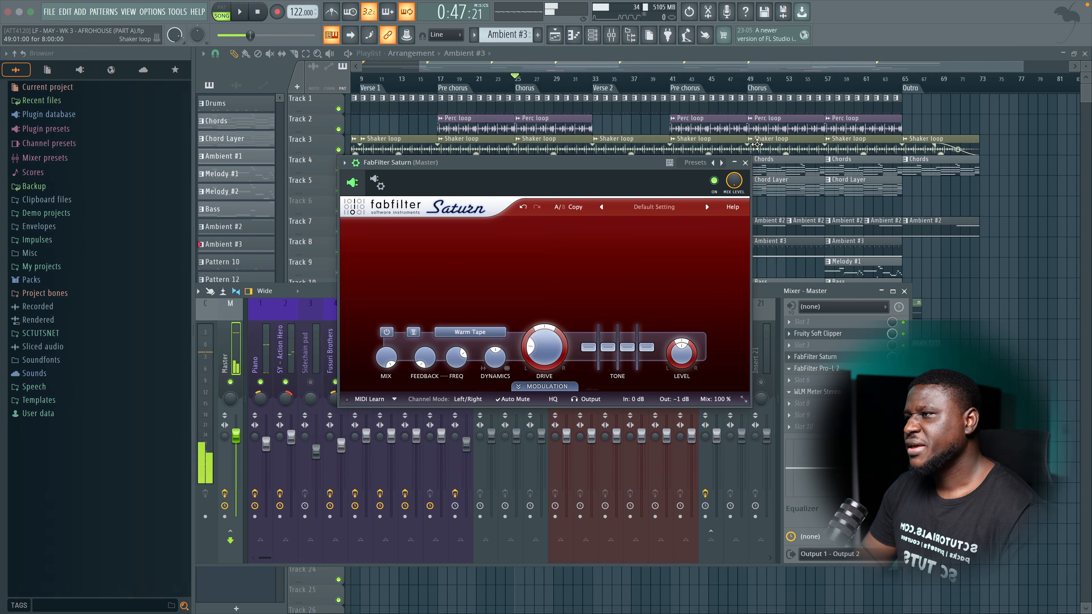
pyautogui.click(753, 169)
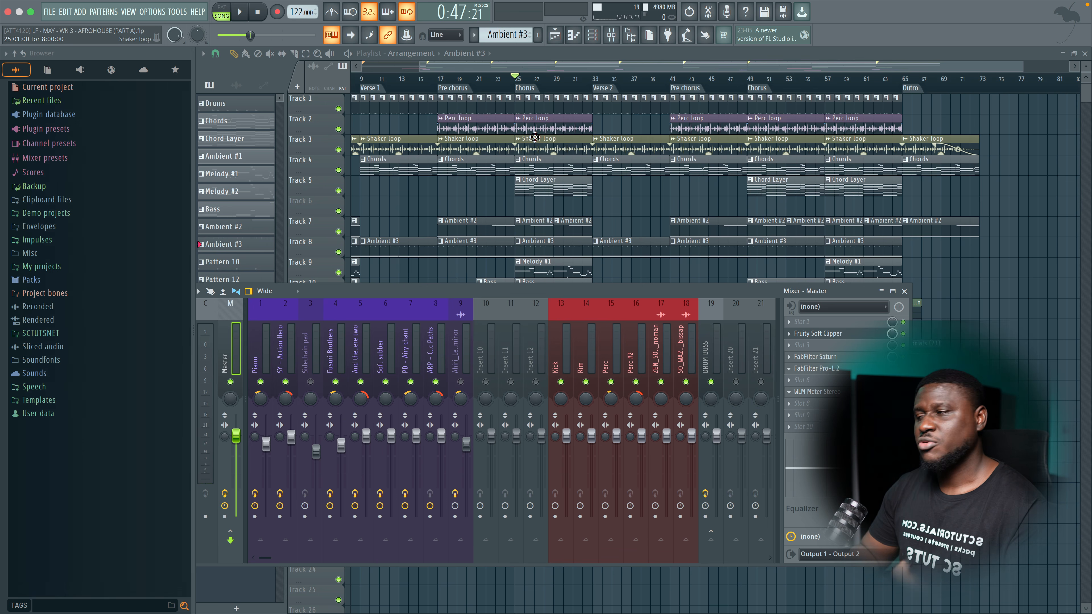
pyautogui.press('F9')
# Audition the arrangement from the start of Verse 2 and from the second Pre chorus into its Chorus.
pyautogui.click(595, 88)
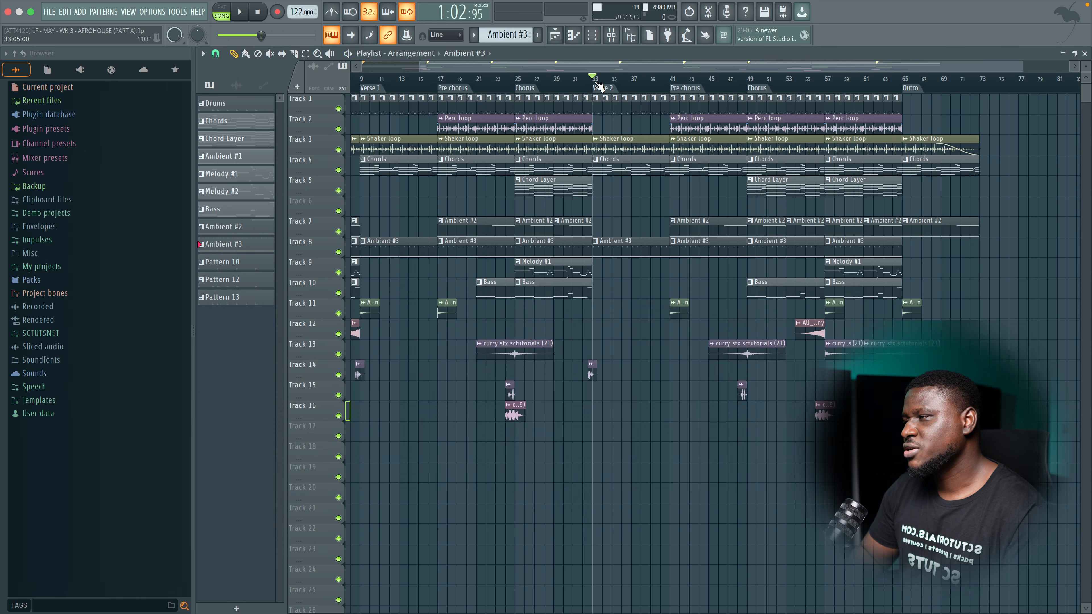
pyautogui.press('space')
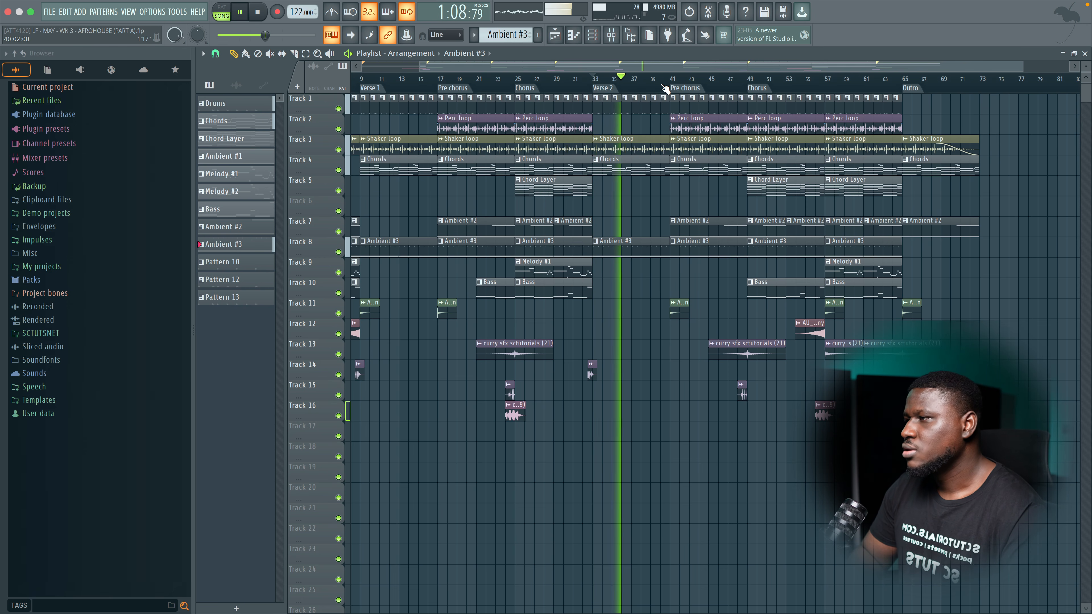
pyautogui.press('space')
pyautogui.click(673, 84)
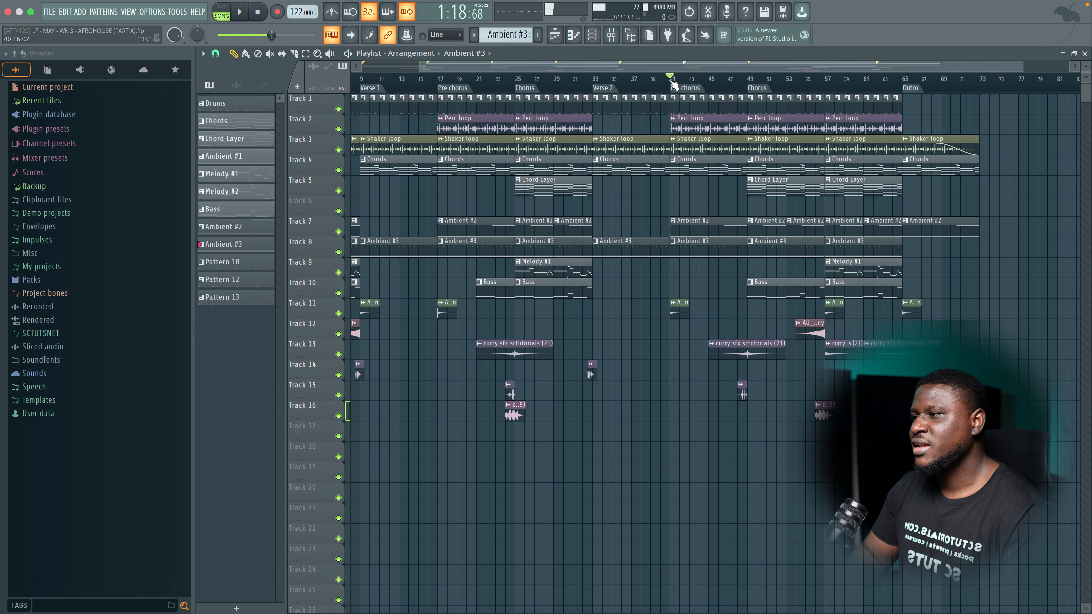
pyautogui.press('space')
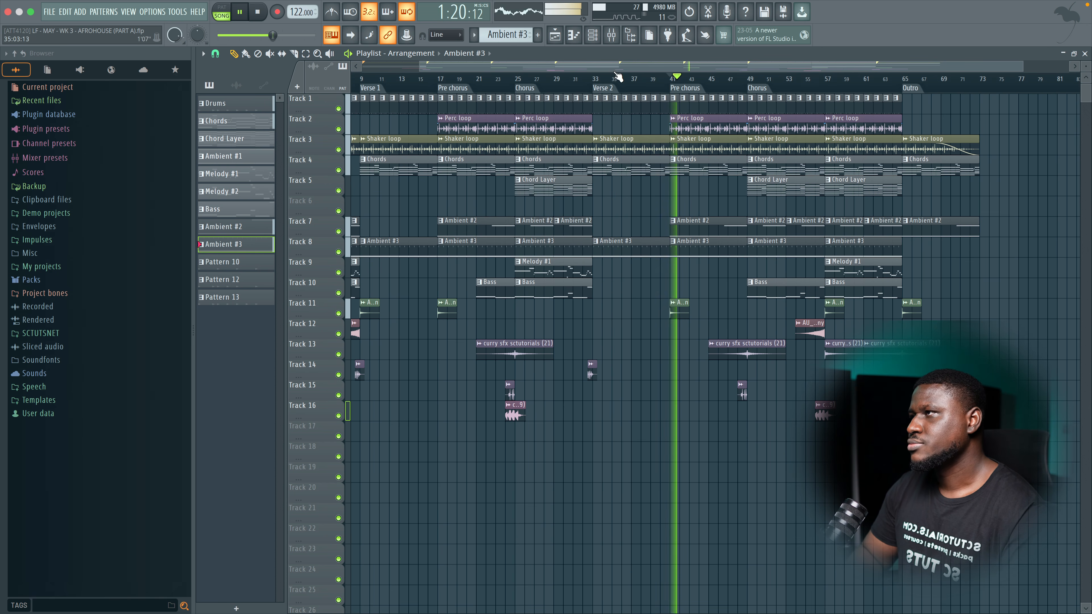
pyautogui.click(612, 37)
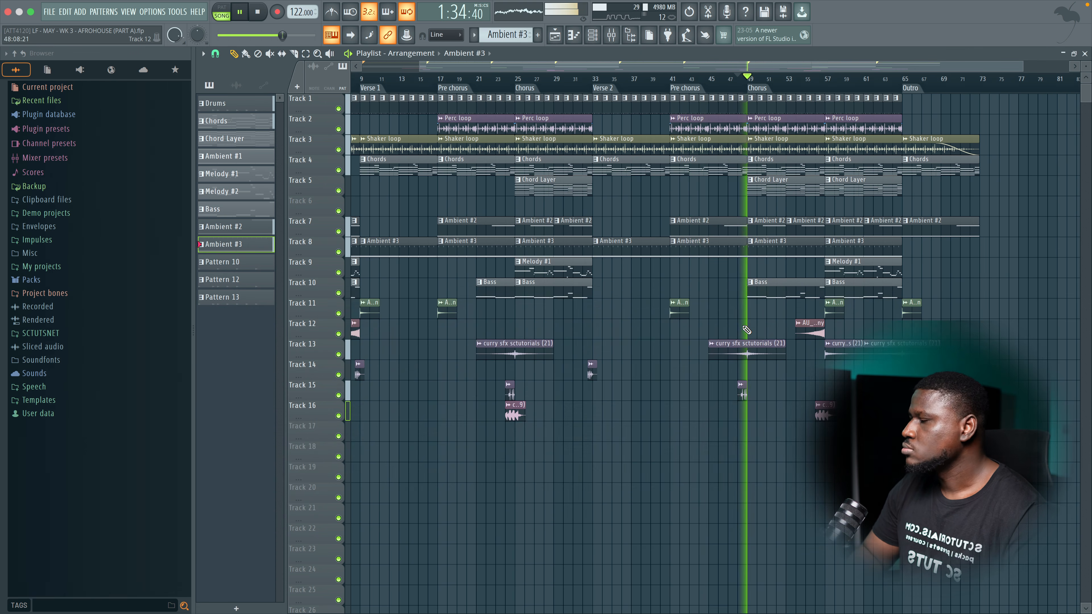
pyautogui.scroll(-1, 734, 321)
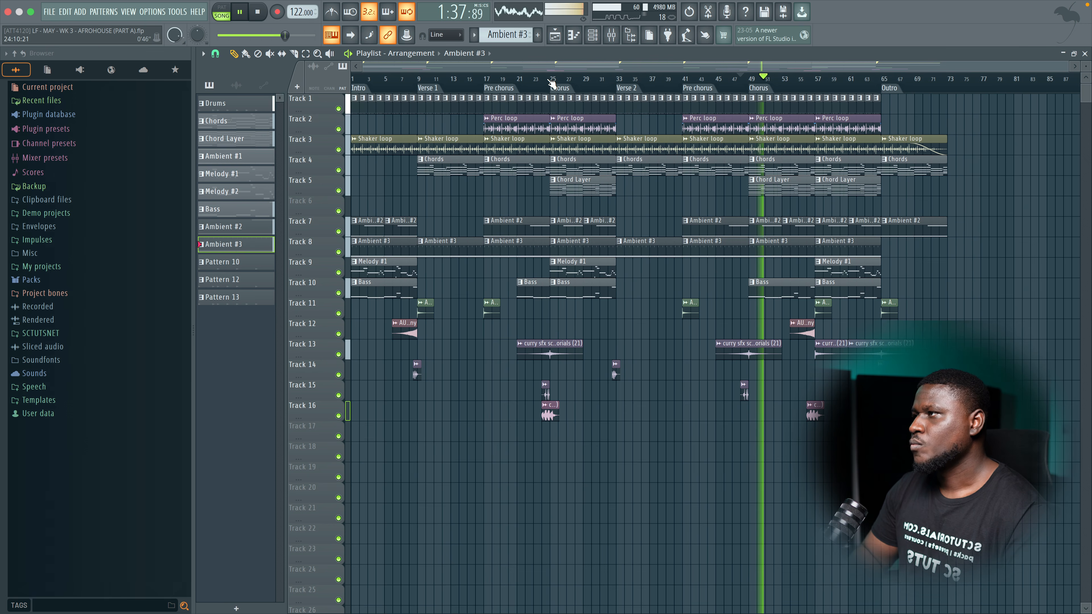
# Replay the first Chorus twice with the Master track selected in the mixer, and close the mixer with playback stopped.
pyautogui.press('space')
pyautogui.click(610, 35)
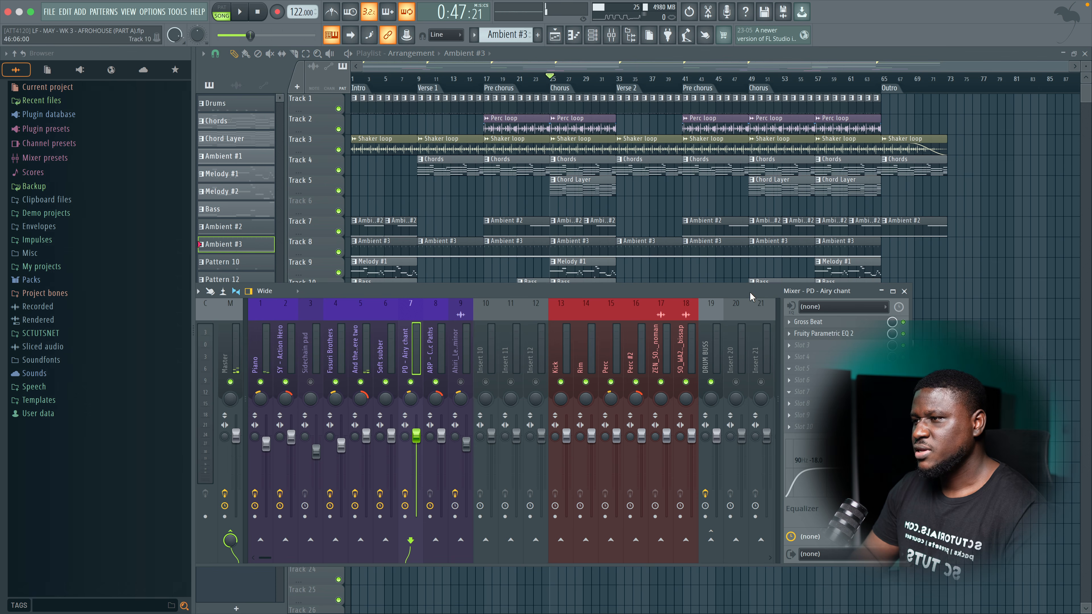
pyautogui.click(246, 373)
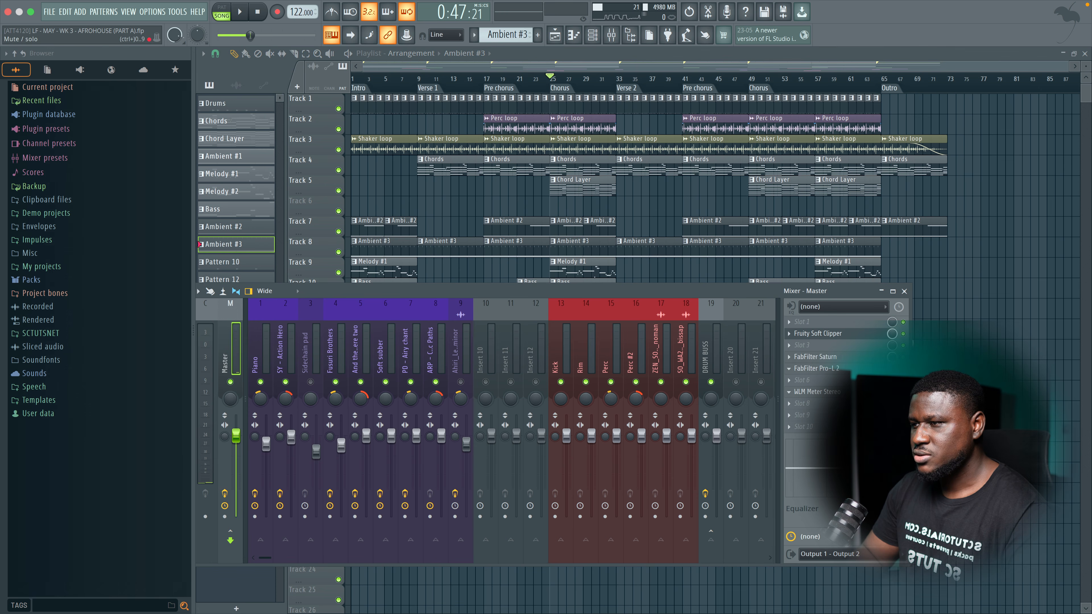
pyautogui.press('space')
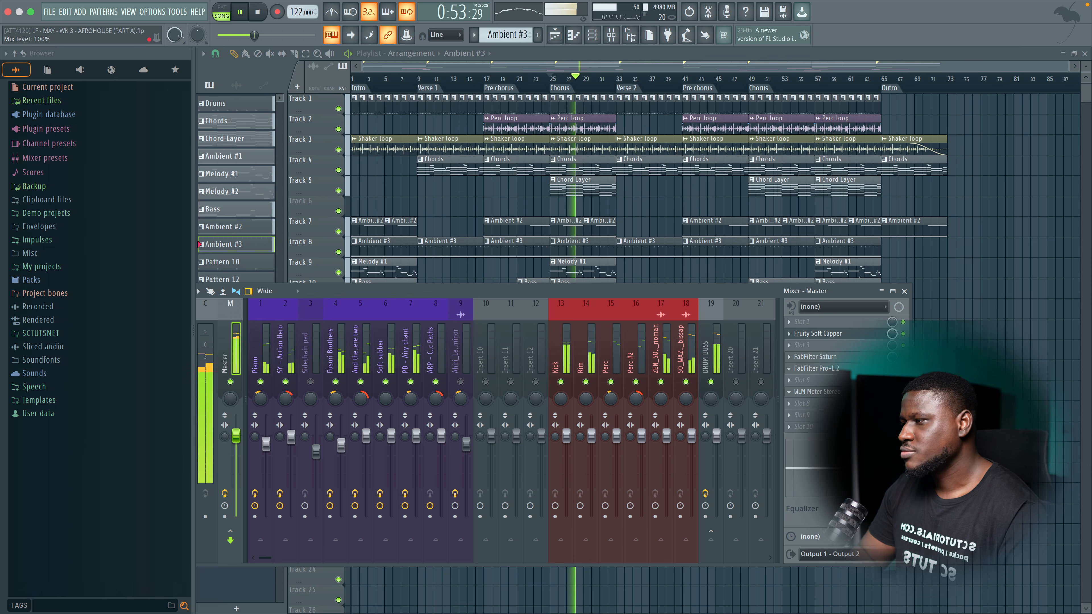
pyautogui.press('space')
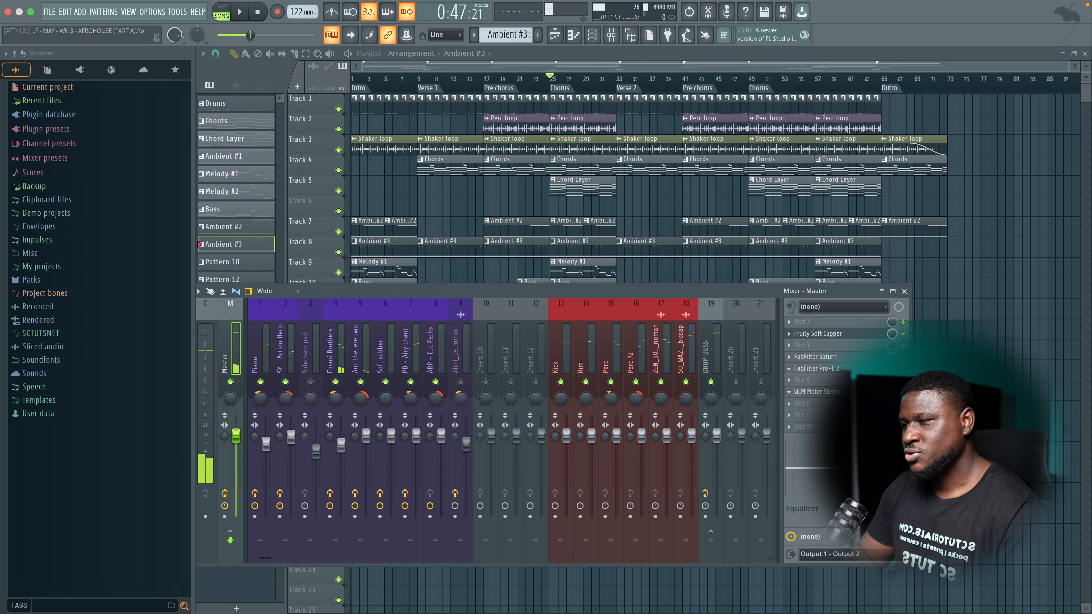
pyautogui.press('space')
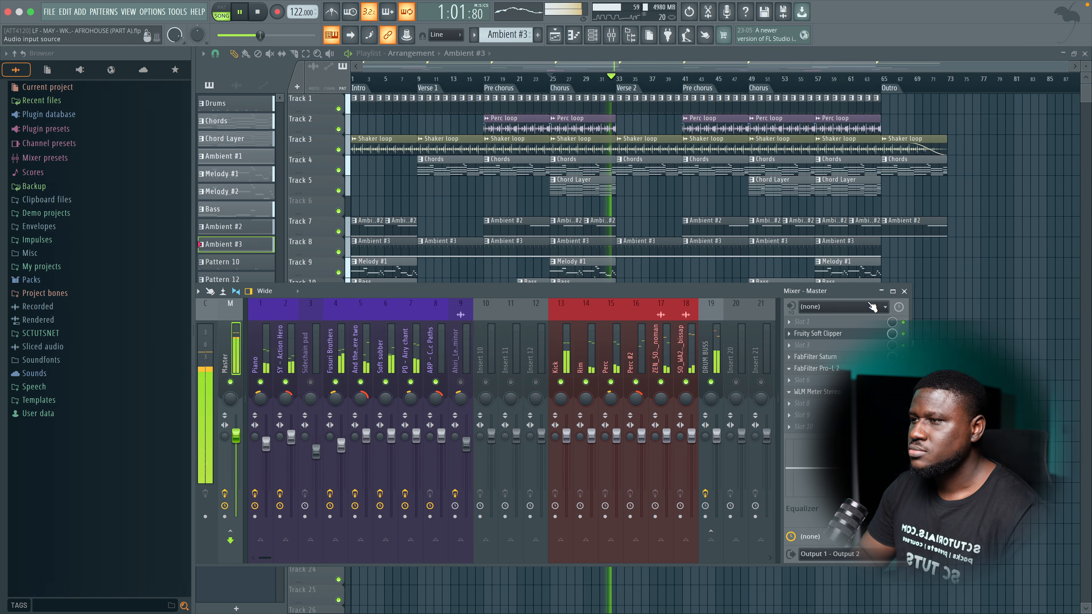
pyautogui.click(905, 291)
pyautogui.press('space')
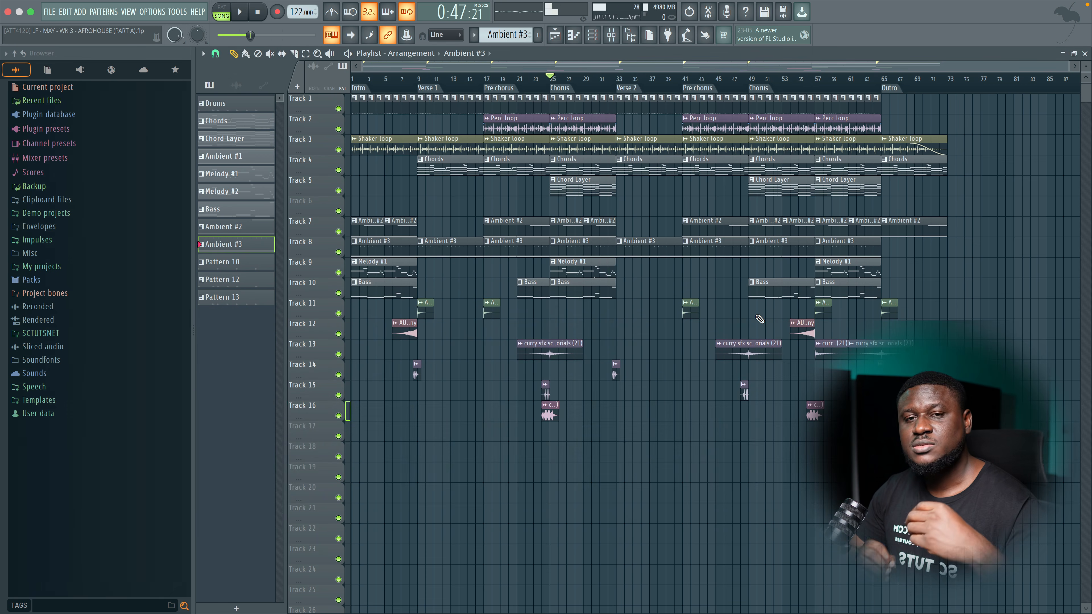